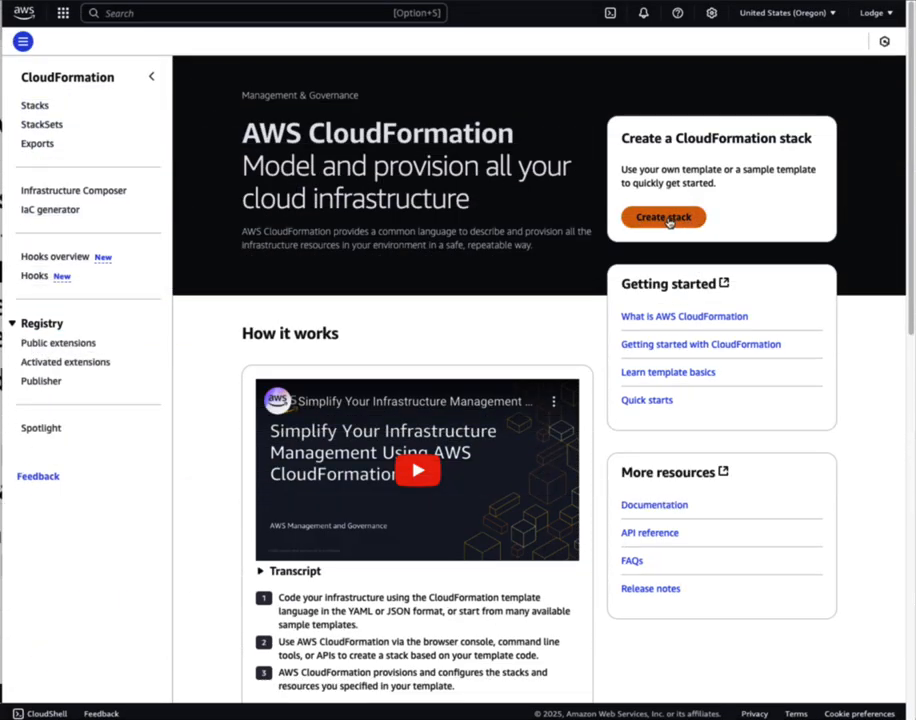
Create a new stack from the pasted vmx3.yaml Amazon S3 template URL and advance to stack details
left_click(666, 218)
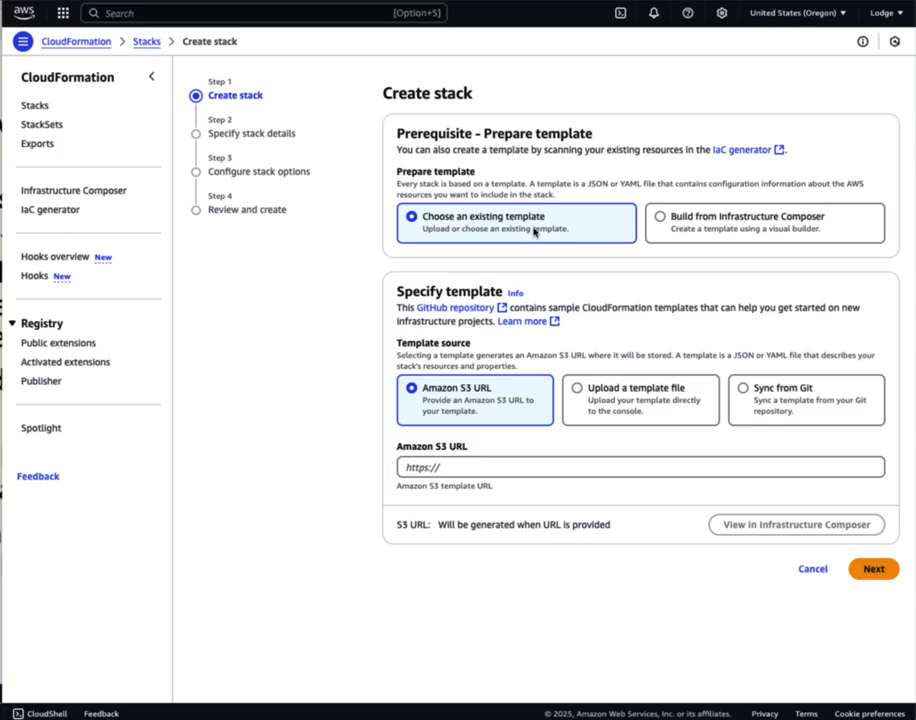
left_click(407, 465)
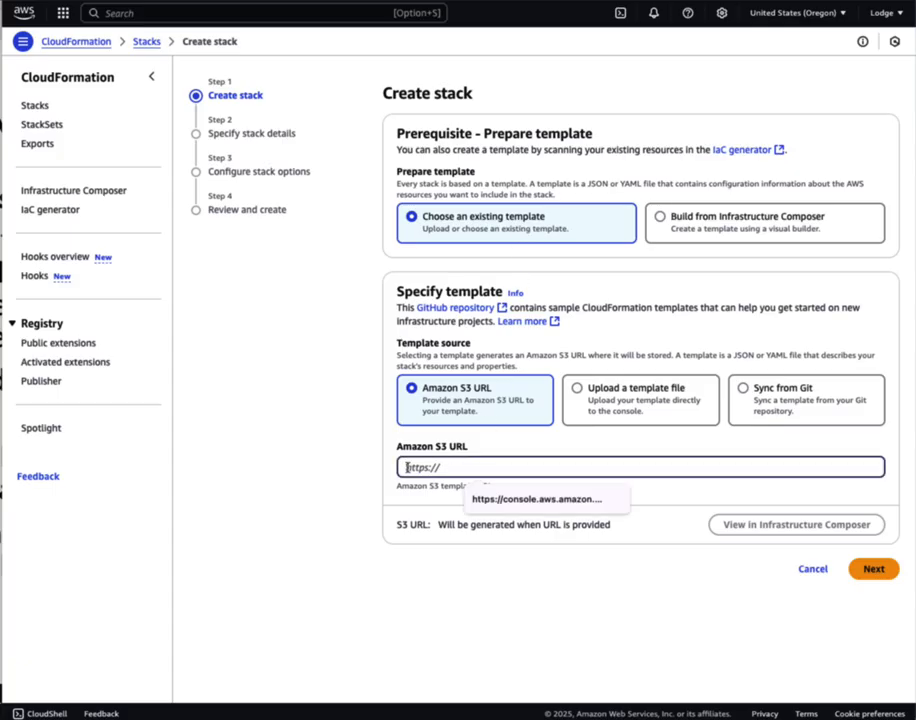
right_click(408, 465)
left_click(444, 566)
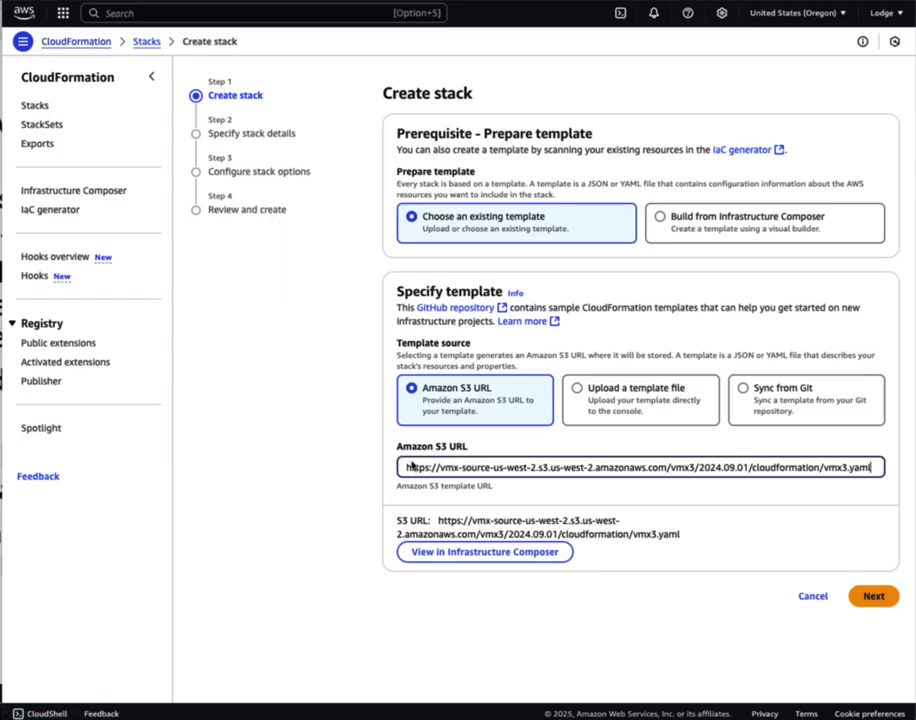
left_click(876, 598)
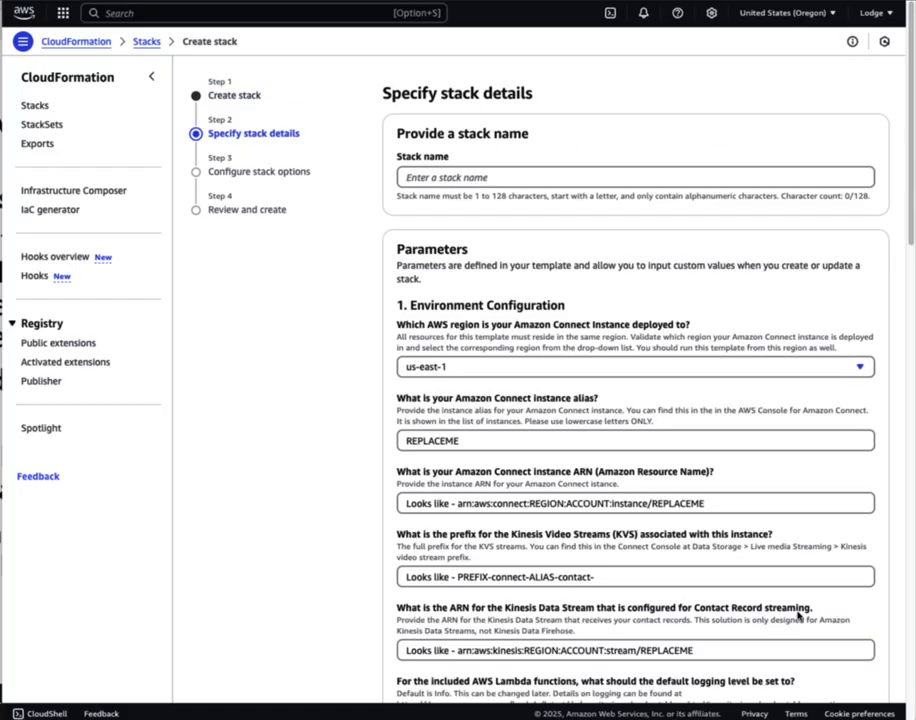
Enter drvoipdemo_Voicemail as the stack name and choose us-west-2 as the Connect instance region
left_click(416, 178)
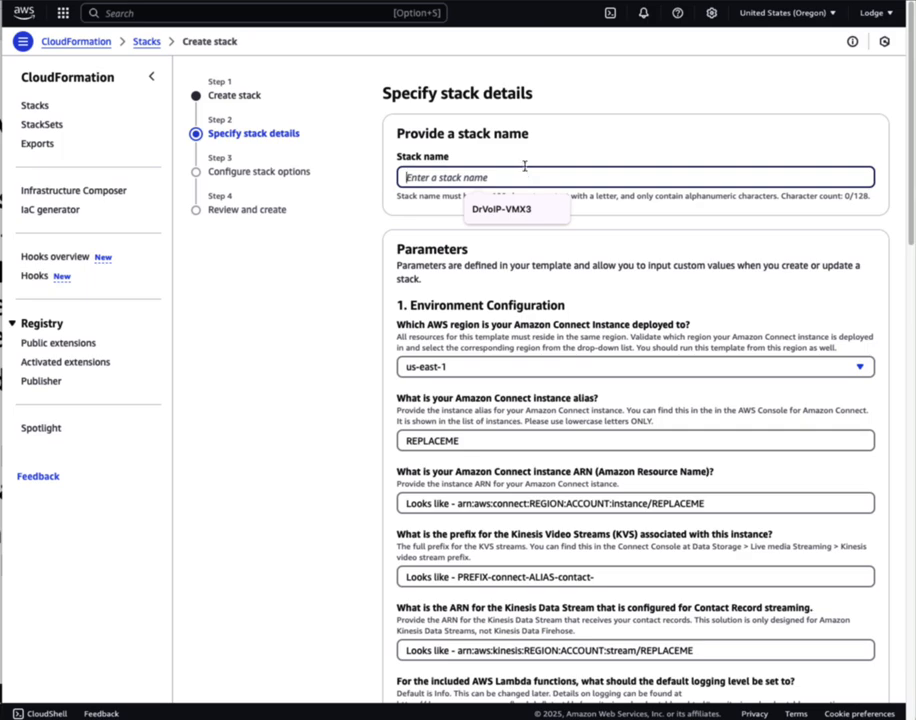
type("dr")
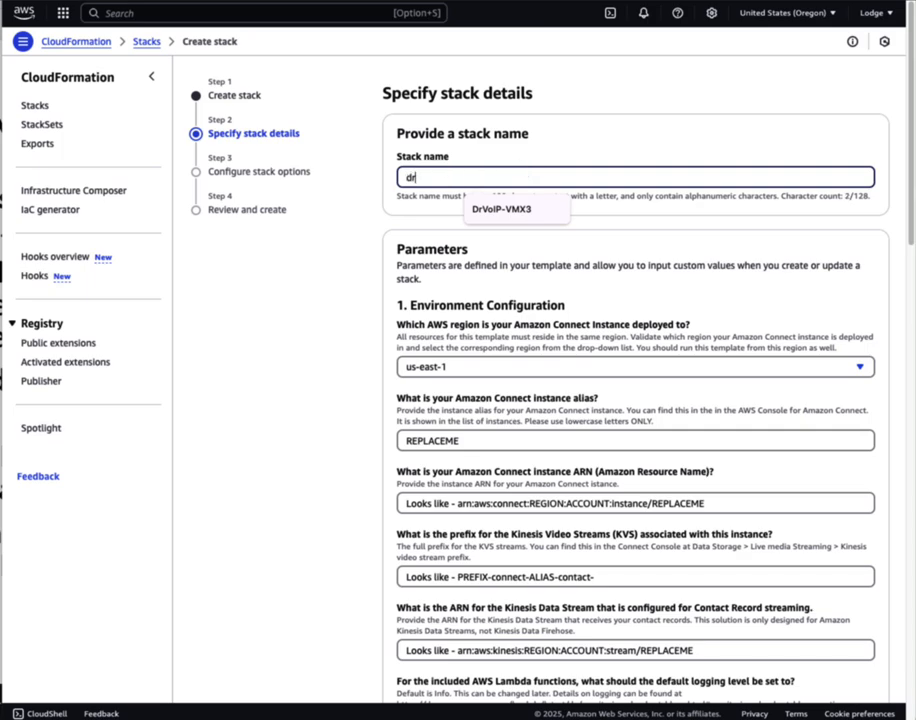
type("voipdemo")
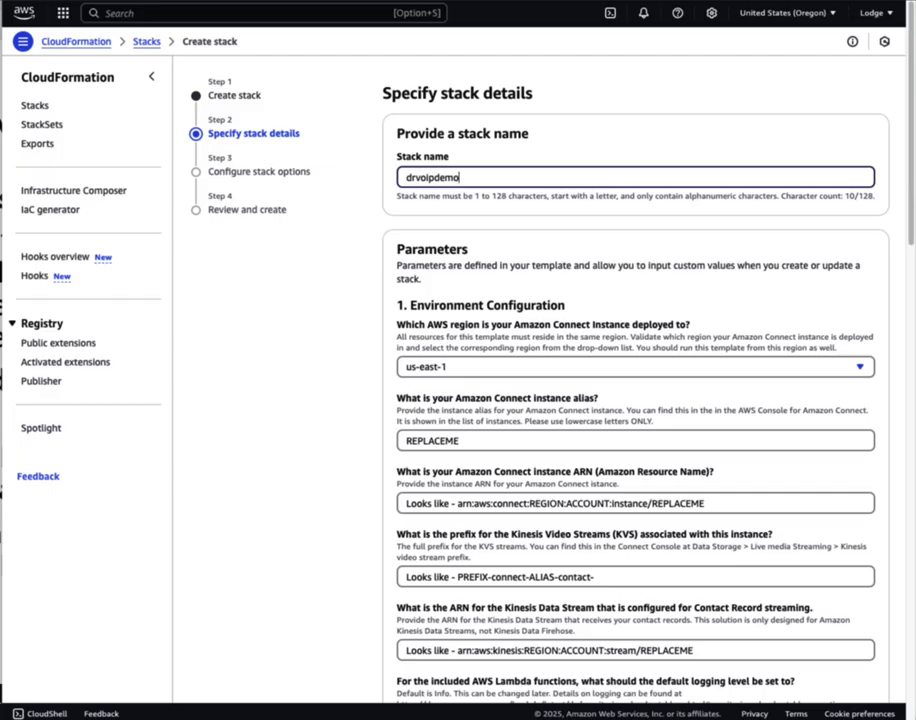
type("_Voicemail")
left_click(461, 367)
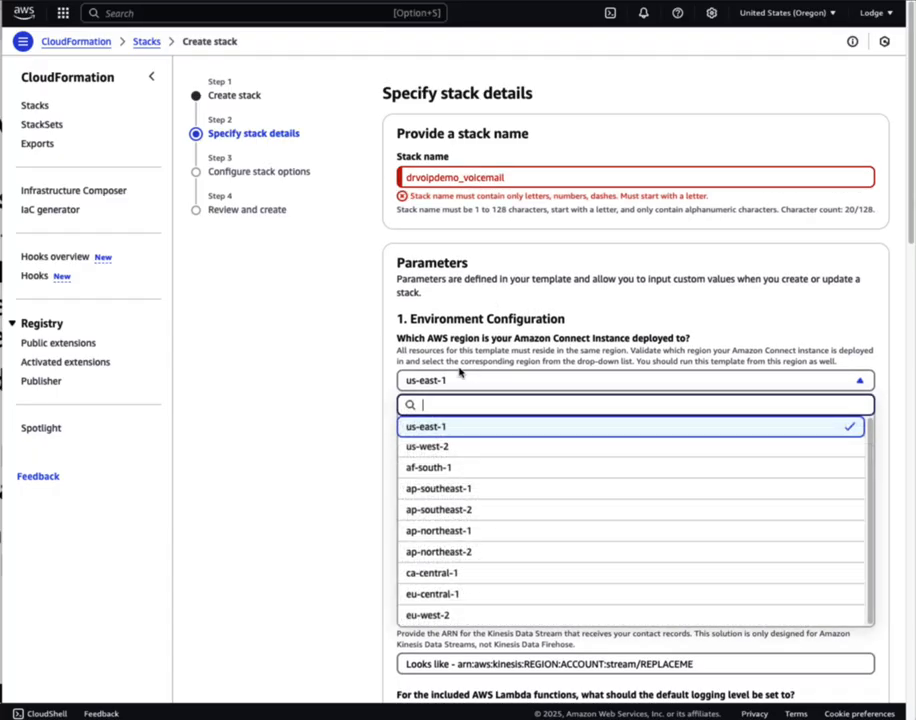
left_click(428, 447)
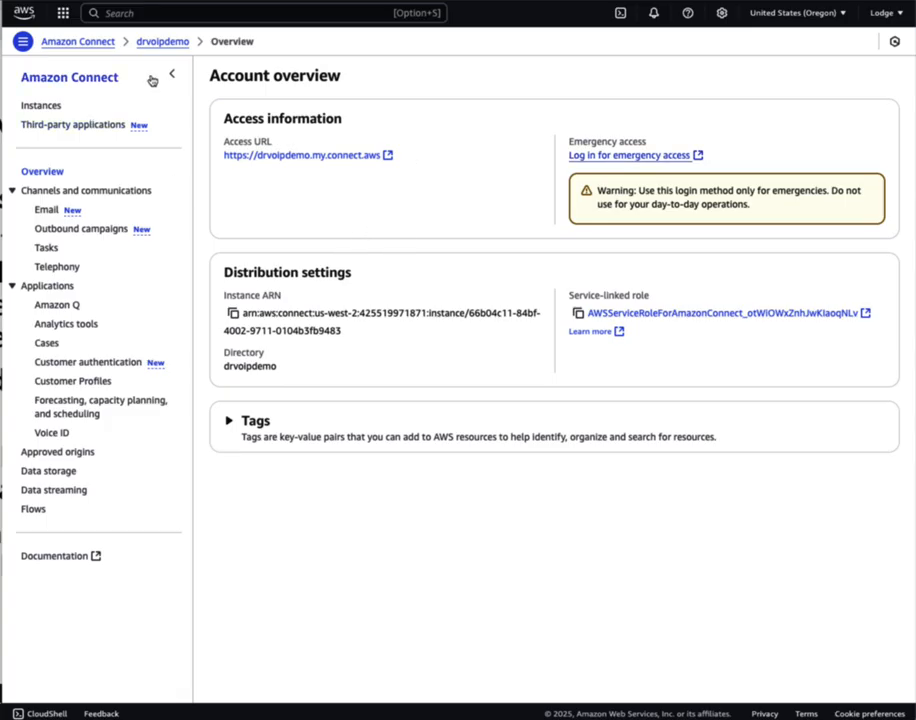
Check the drvoipdemo alias in the Connect Instances list and reopen the drvoipdemo overview
left_click(86, 43)
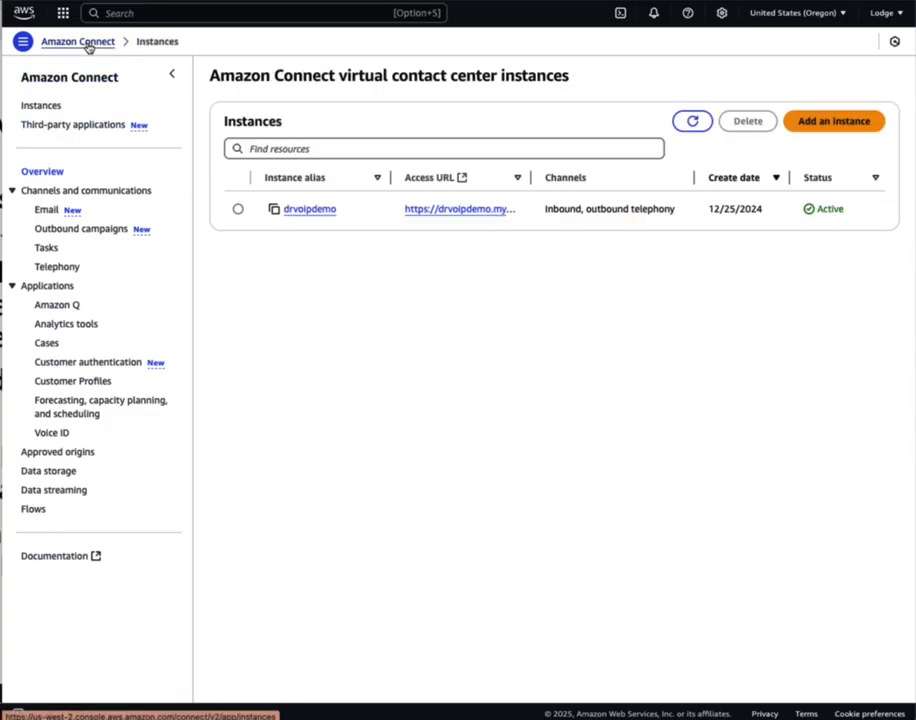
left_click_drag(336, 212, 313, 213)
left_click(313, 213)
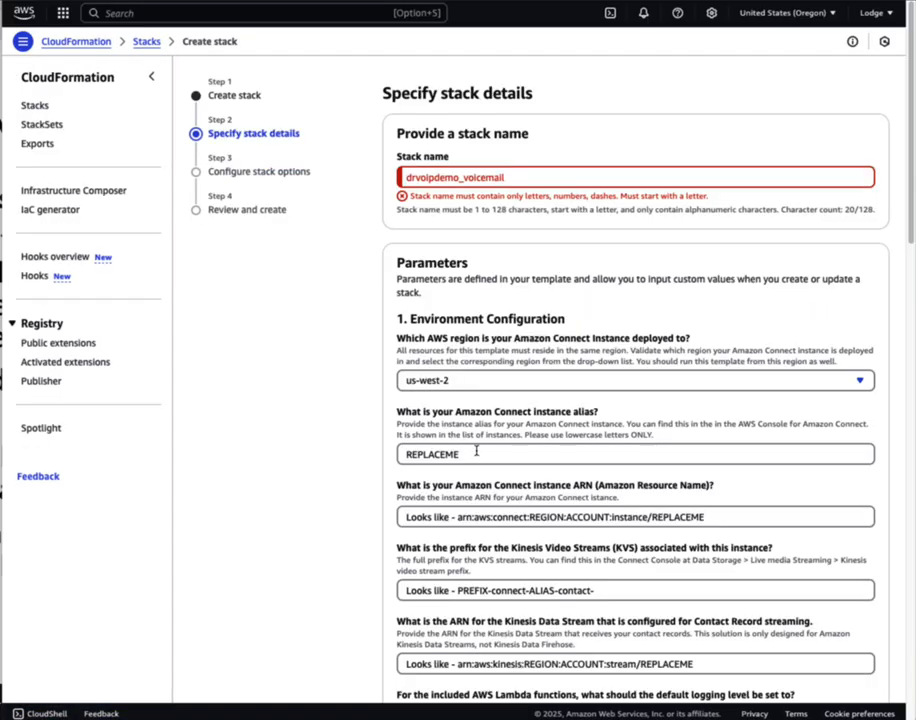
Replace the REPLACEME instance alias parameter with drvoipdemo
double_click(476, 451)
type("drvoipdemo")
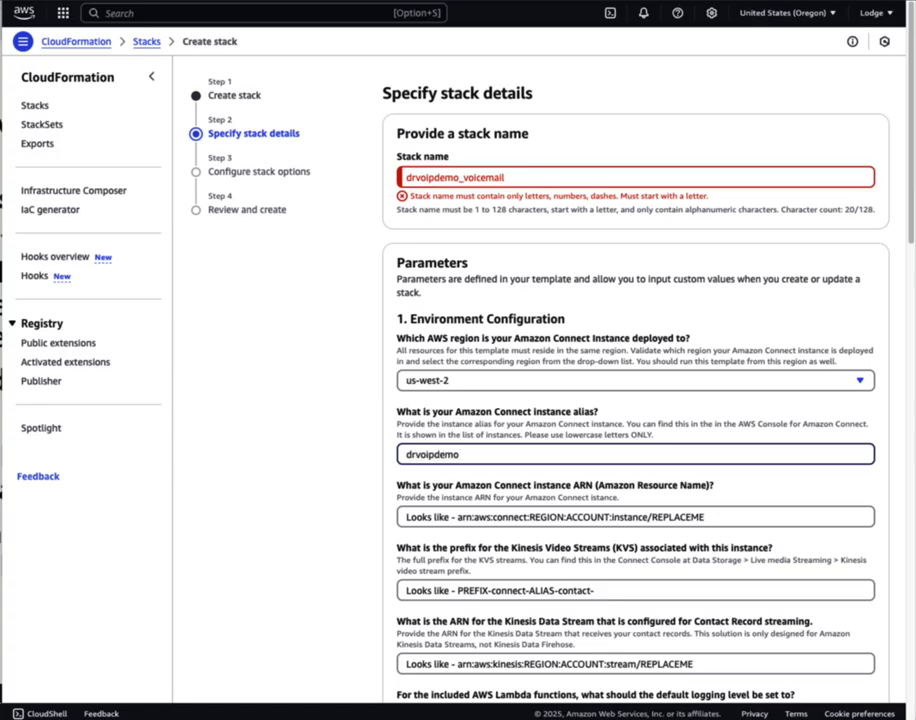
left_click(436, 514)
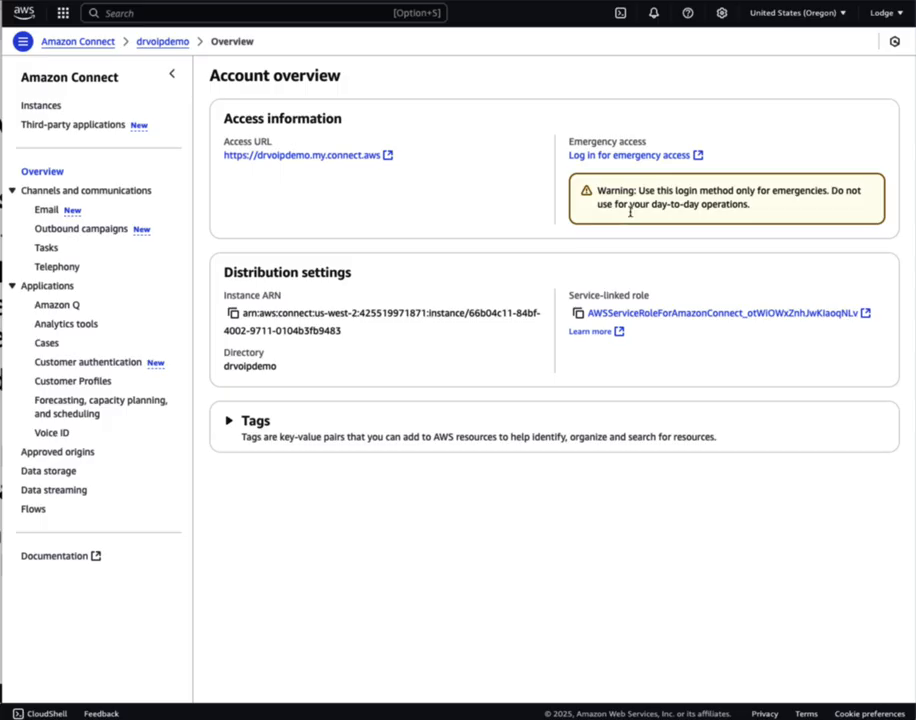
Copy the drvoipdemo instance ARN from Connect and paste it into the instance ARN parameter
left_click(234, 314)
key("ctrl+Tab")
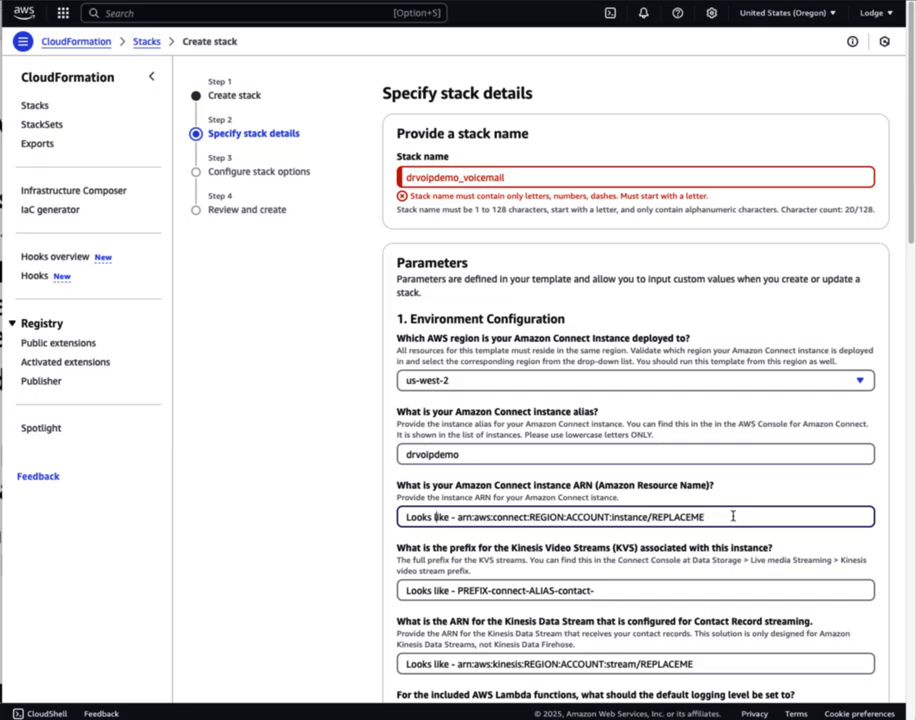
key("super+a")
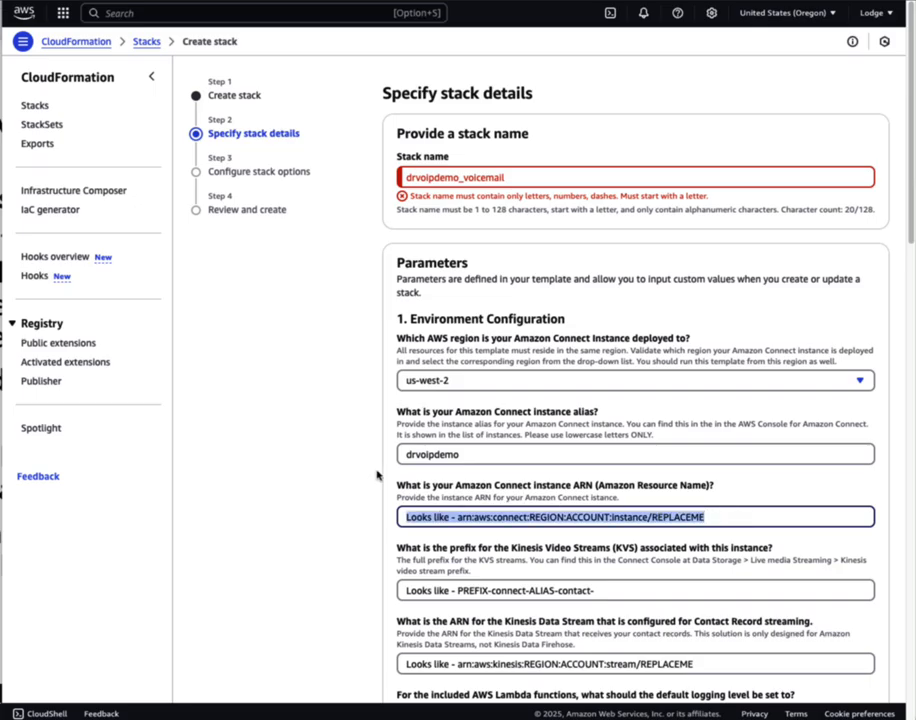
key("super+v")
scroll(617, 563, "down", 2)
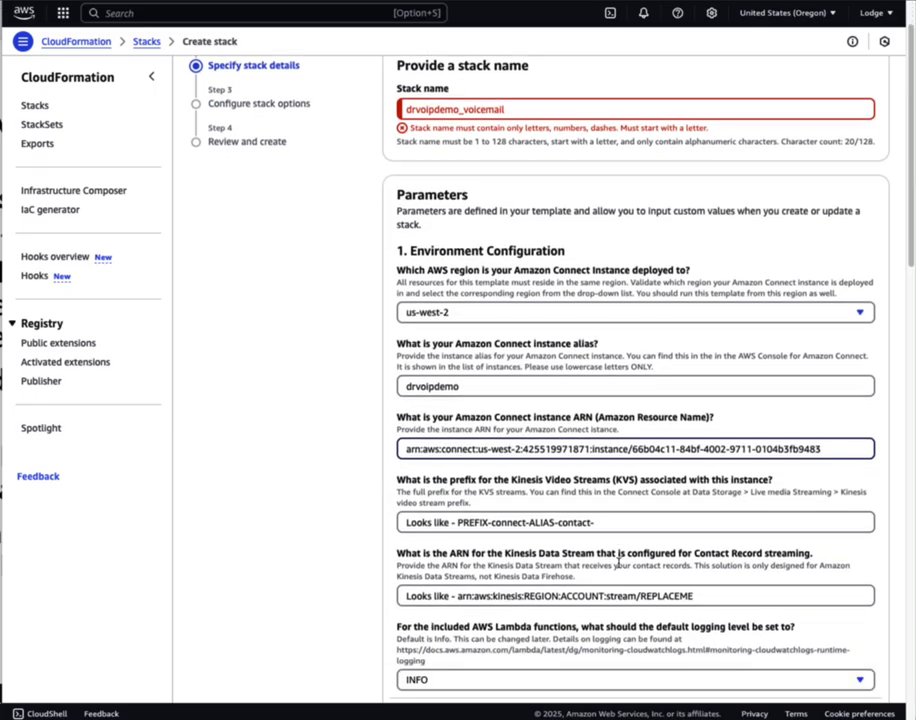
scroll(617, 563, "down", 1)
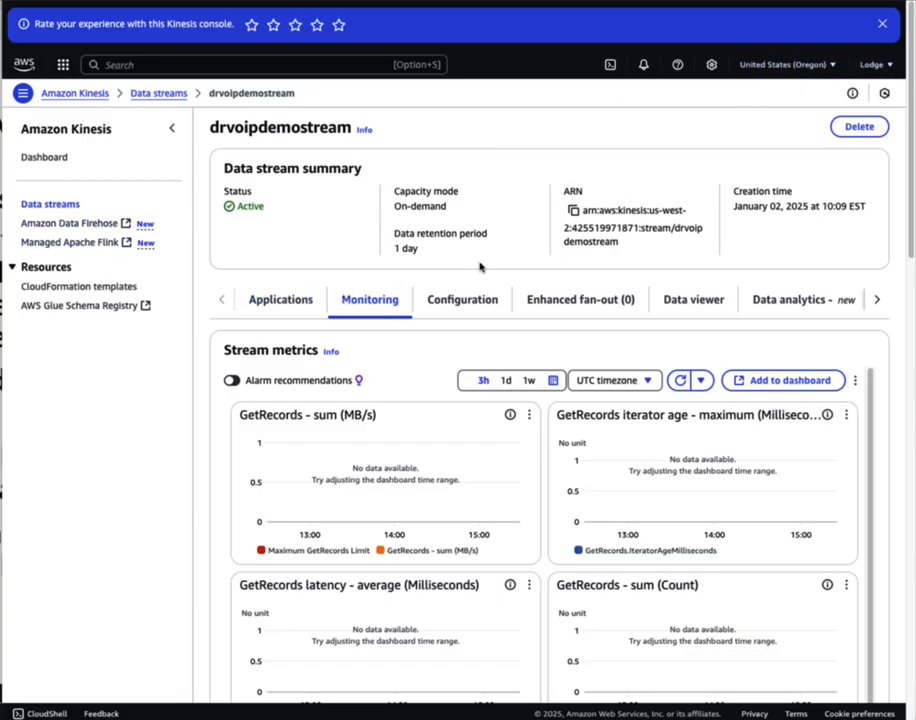
Copy the drvoipdemostream name from Kinesis and paste it as the KVS prefix parameter
left_click(72, 210)
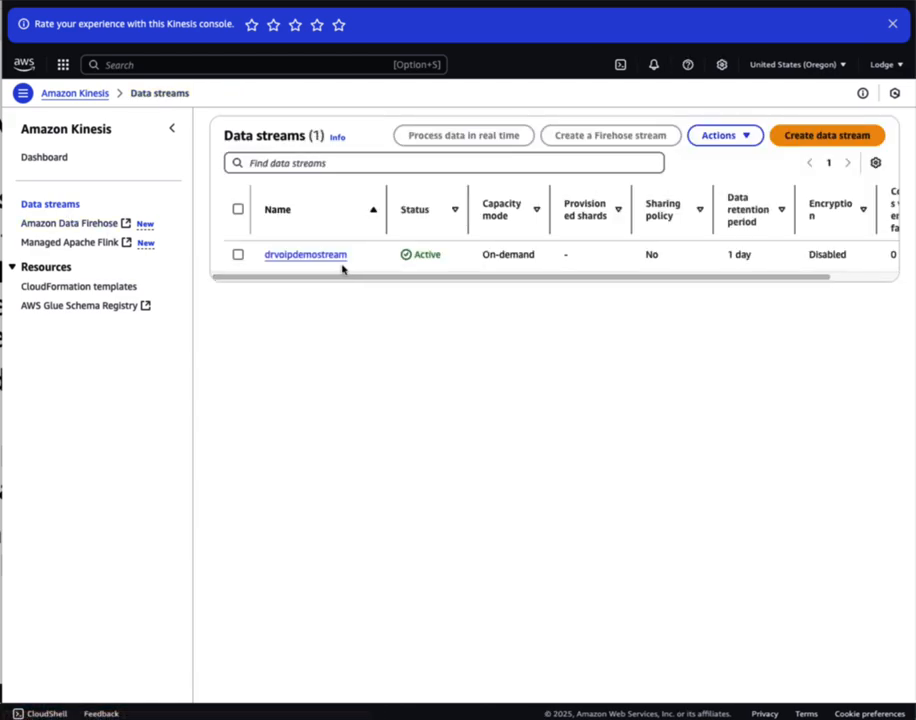
left_click_drag(346, 256, 264, 256)
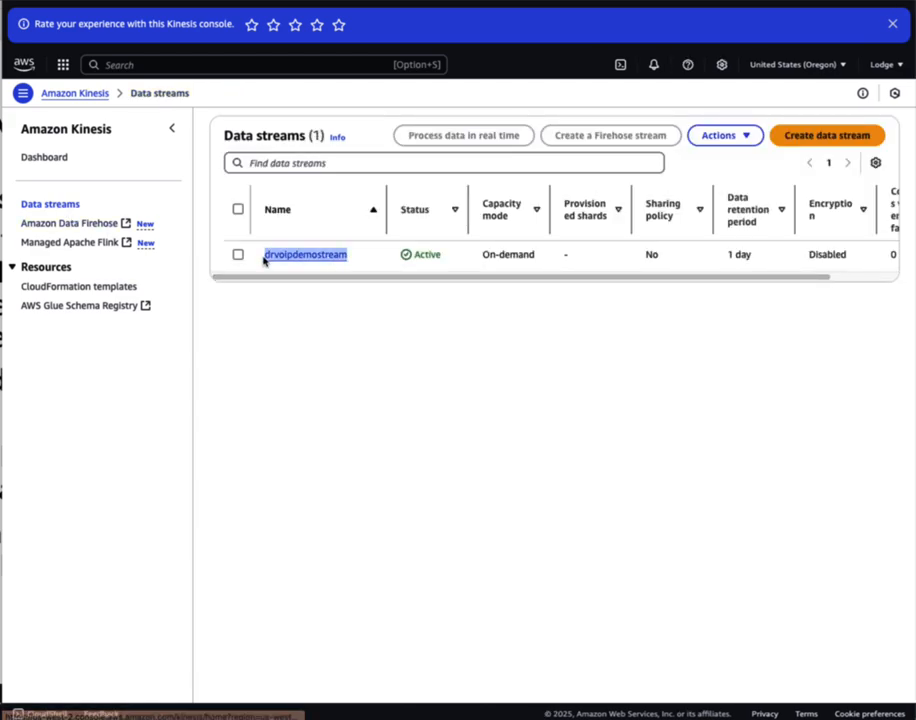
right_click(296, 257)
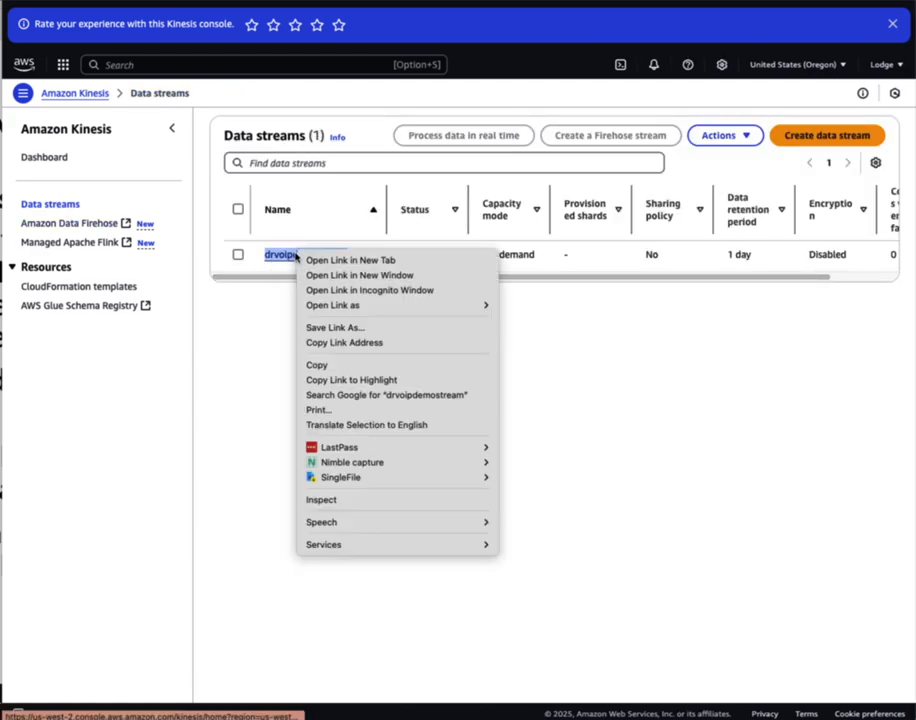
left_click(310, 366)
left_click(702, 2)
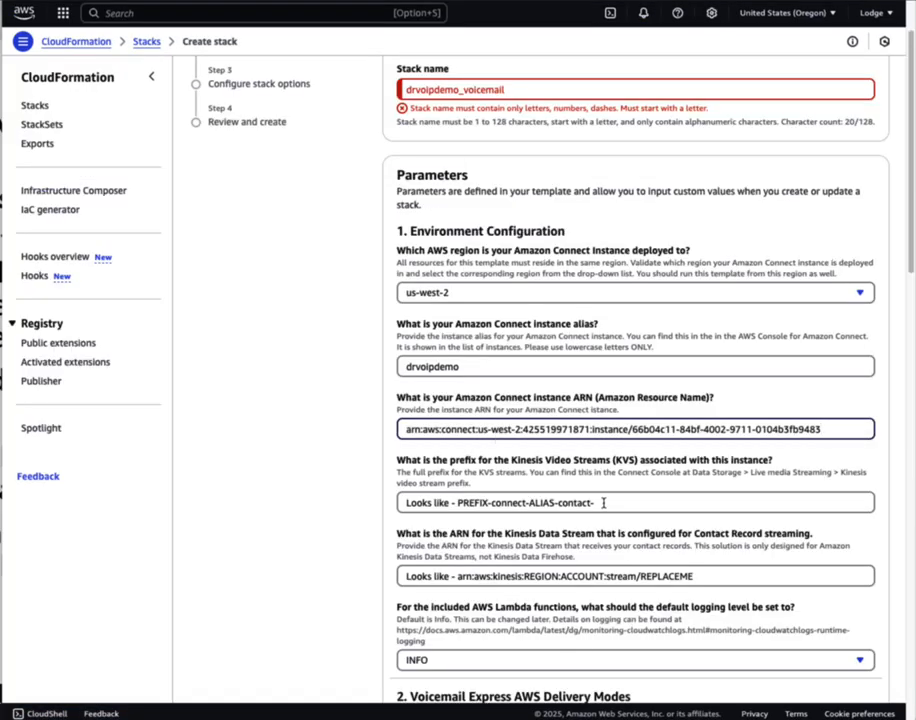
left_click_drag(623, 502, 400, 479)
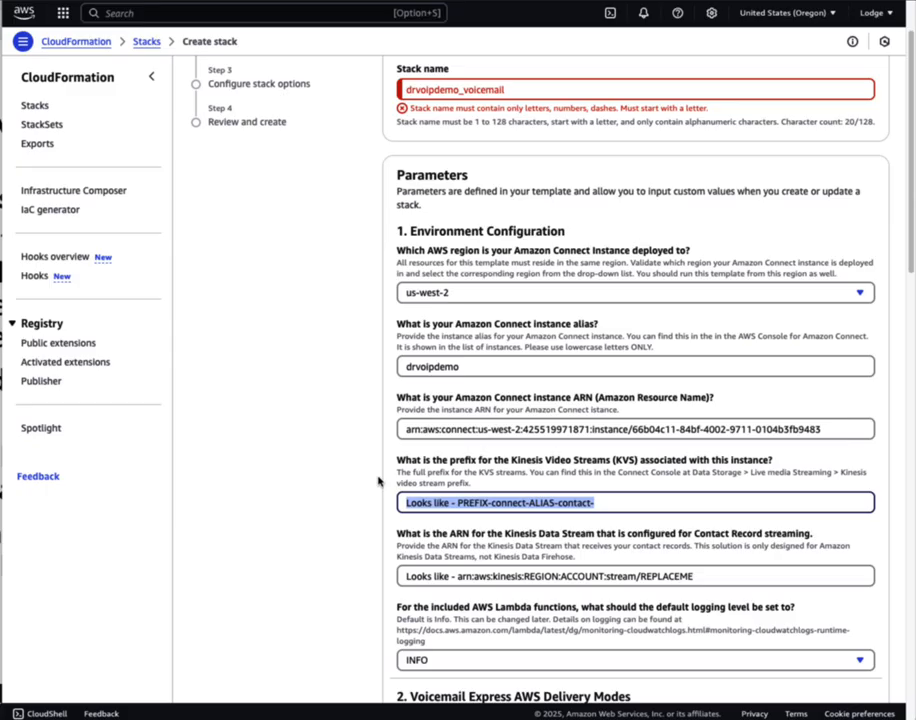
key("super+v")
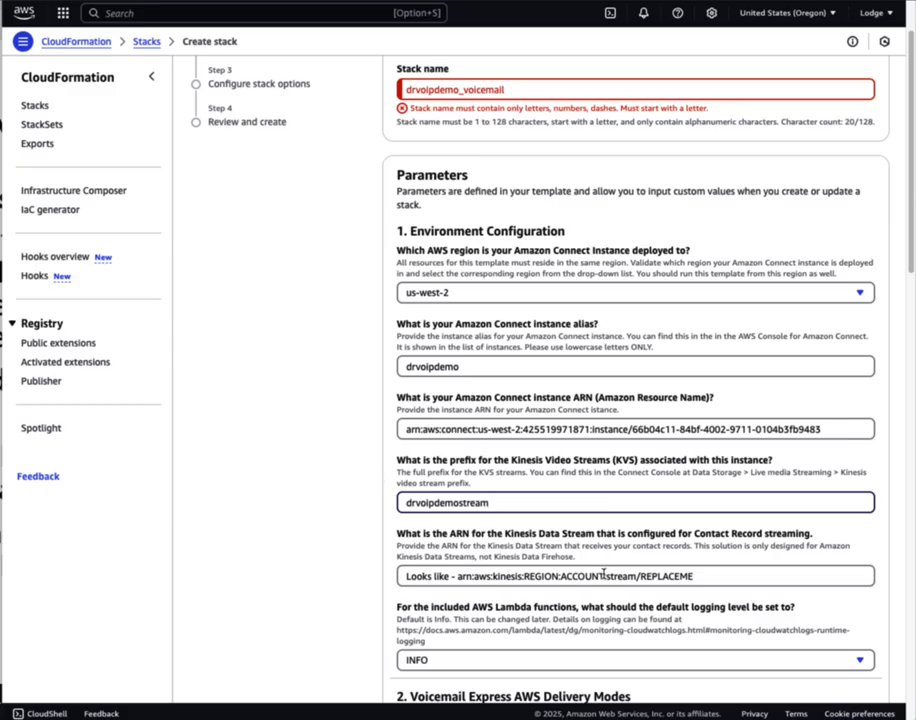
scroll(603, 574, "down", 2)
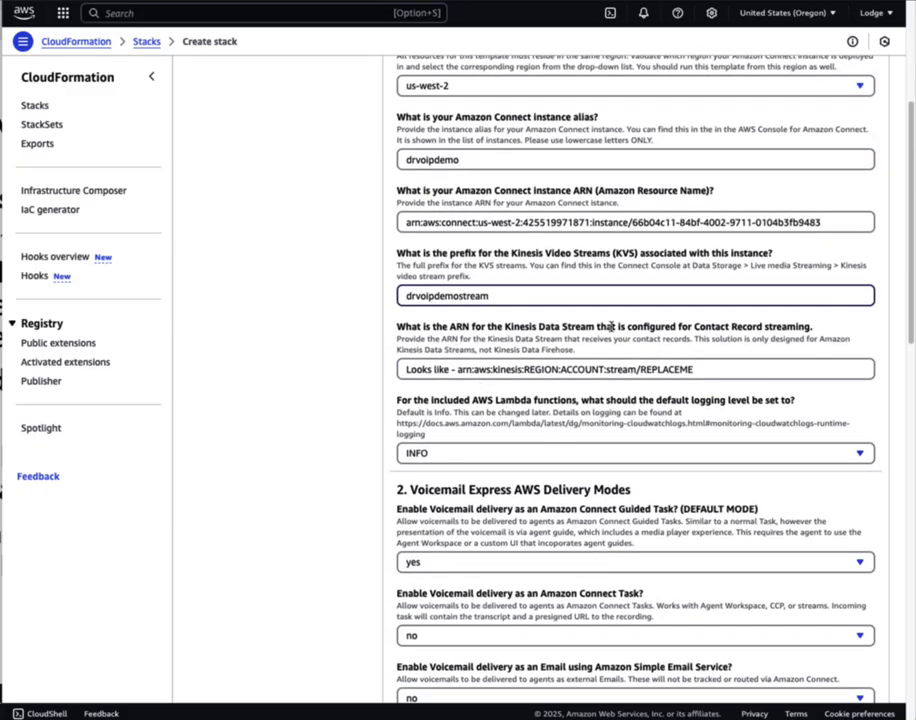
Copy the drvoipdemostream stream ARN and paste it into the Kinesis Data Stream ARN parameter
key("ctrl+Tab")
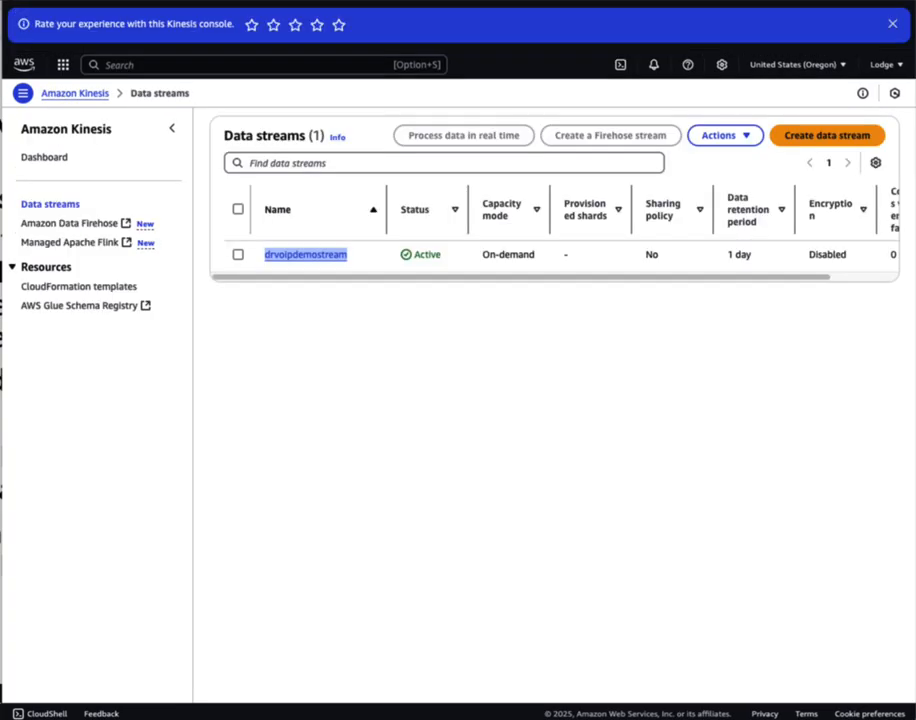
left_click(299, 259)
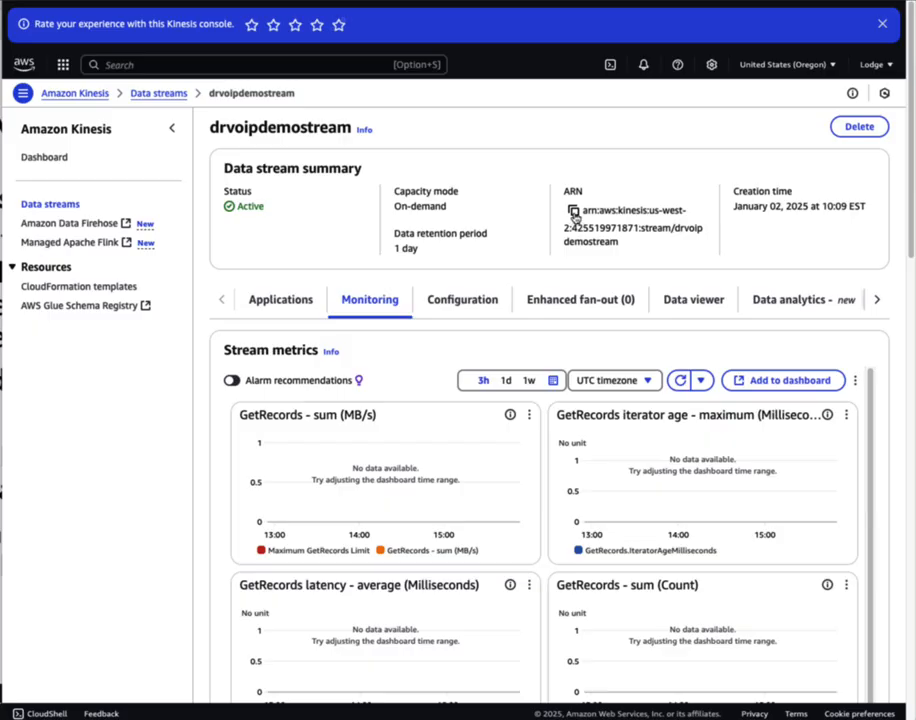
left_click(574, 212)
left_click(490, 2)
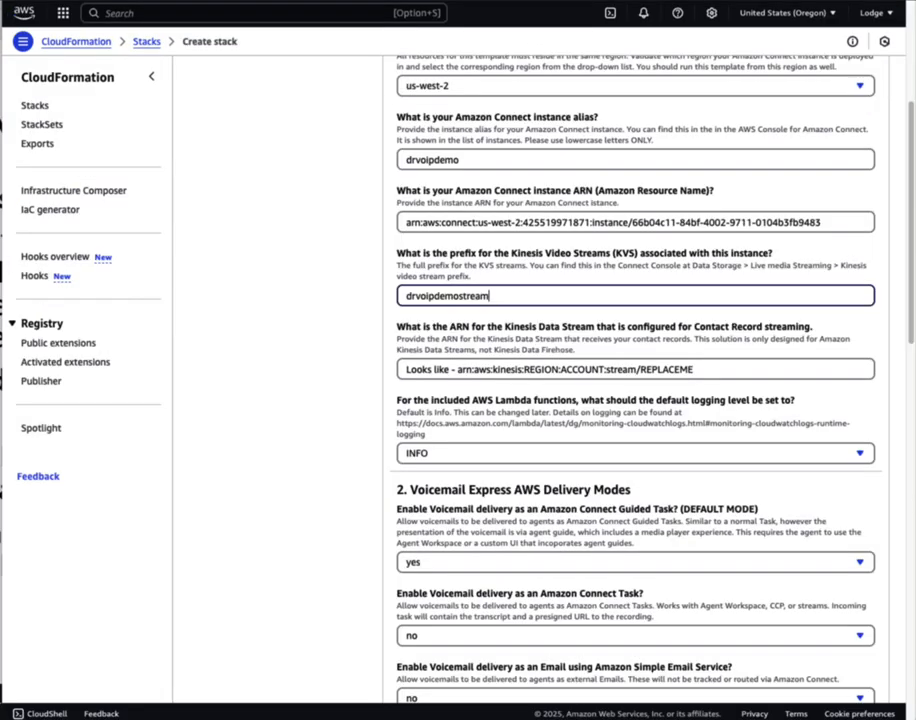
triple_click(720, 370)
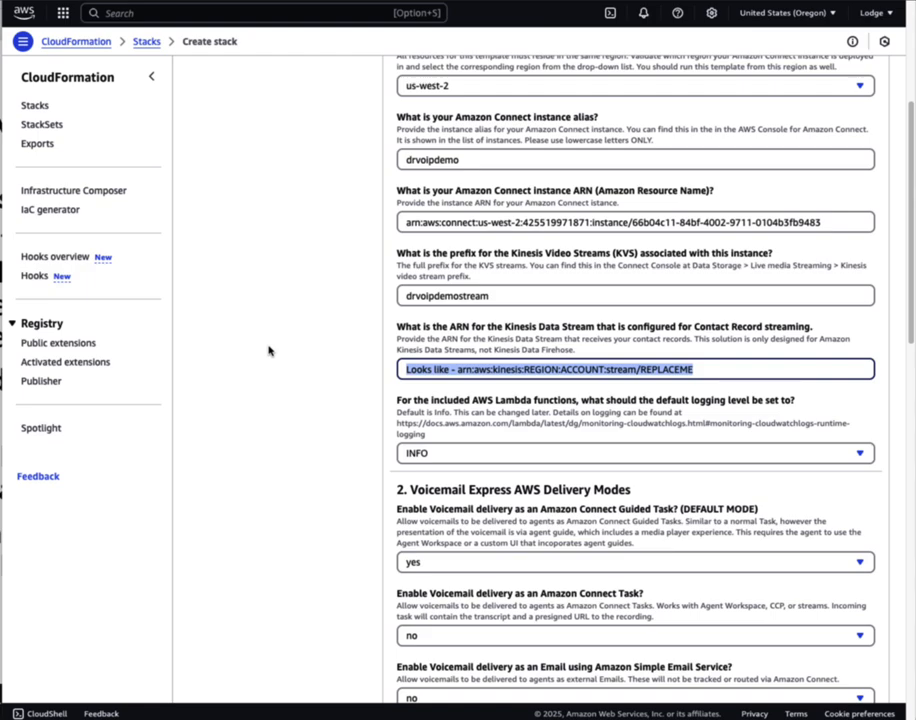
key("ctrl+v")
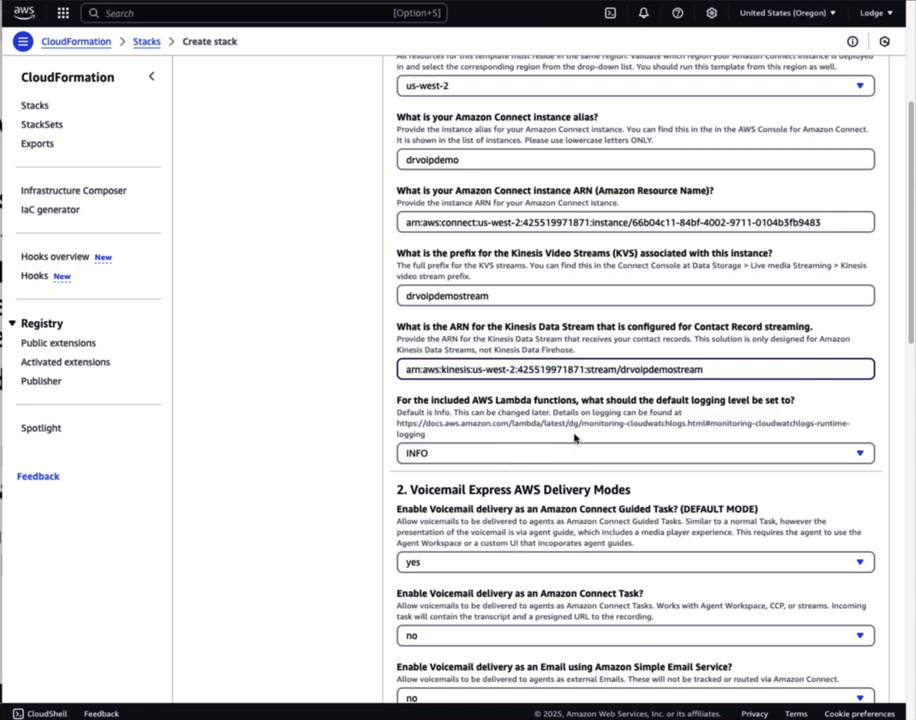
Keep INFO as the Lambda logging level and move down to the delivery mode settings
left_click(507, 455)
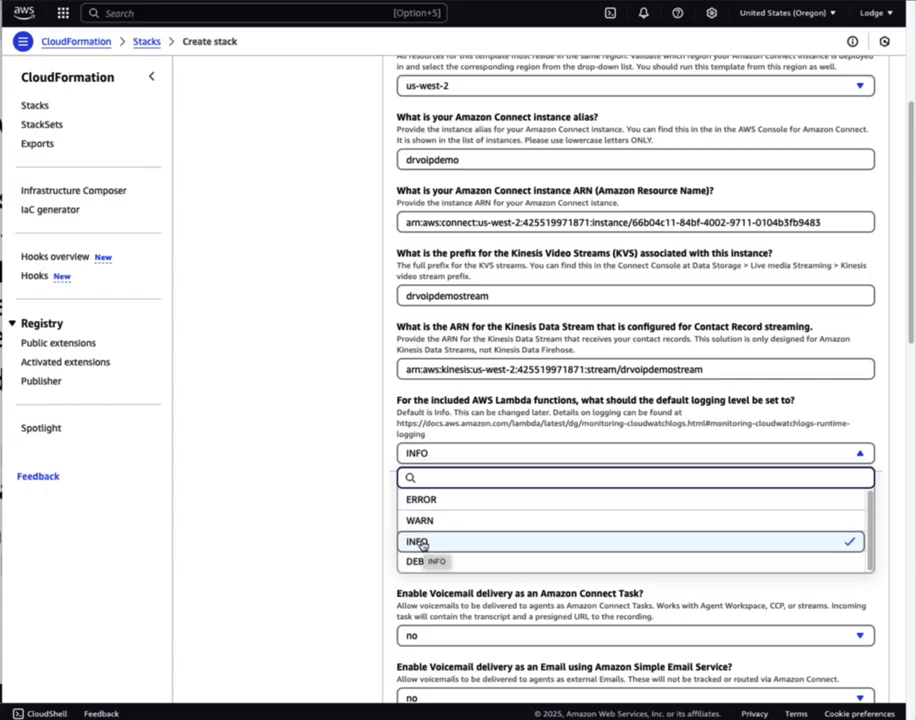
left_click(418, 542)
scroll(512, 533, "down", 2)
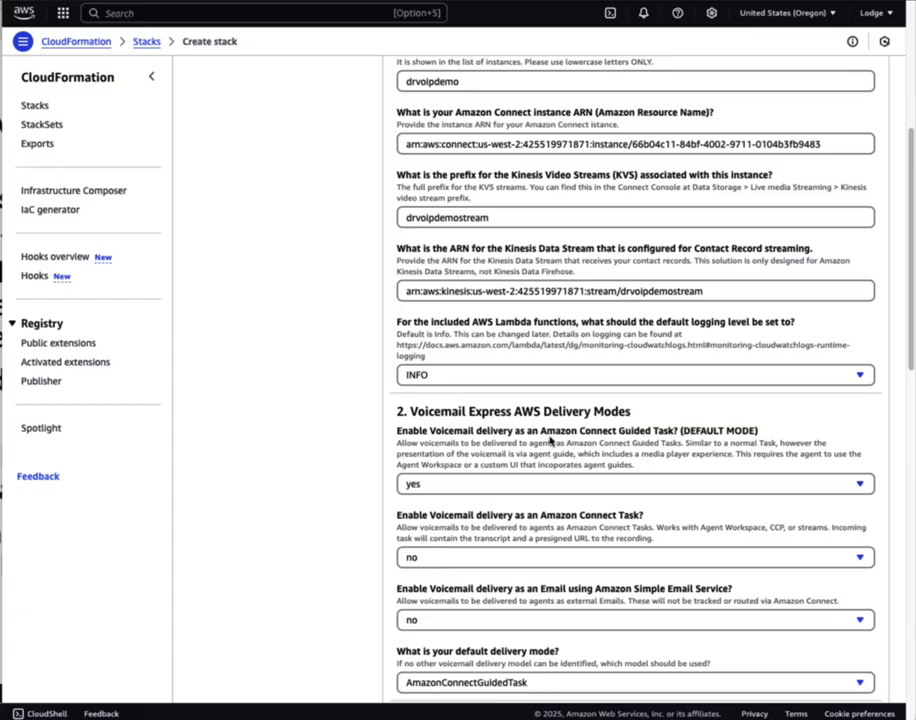
scroll(549, 437, "down", 1)
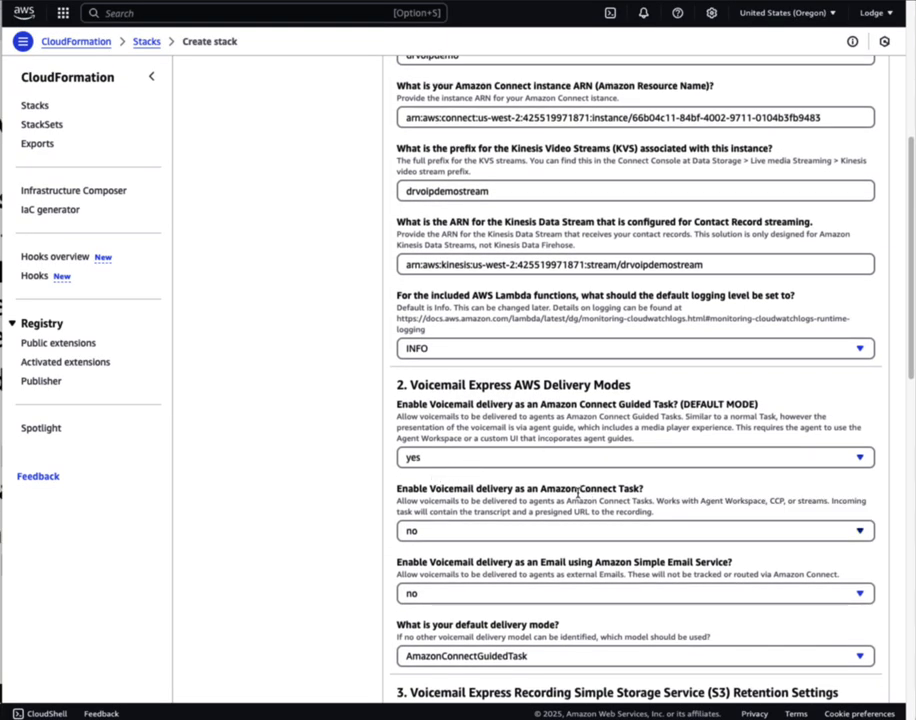
scroll(570, 500, "down", 3)
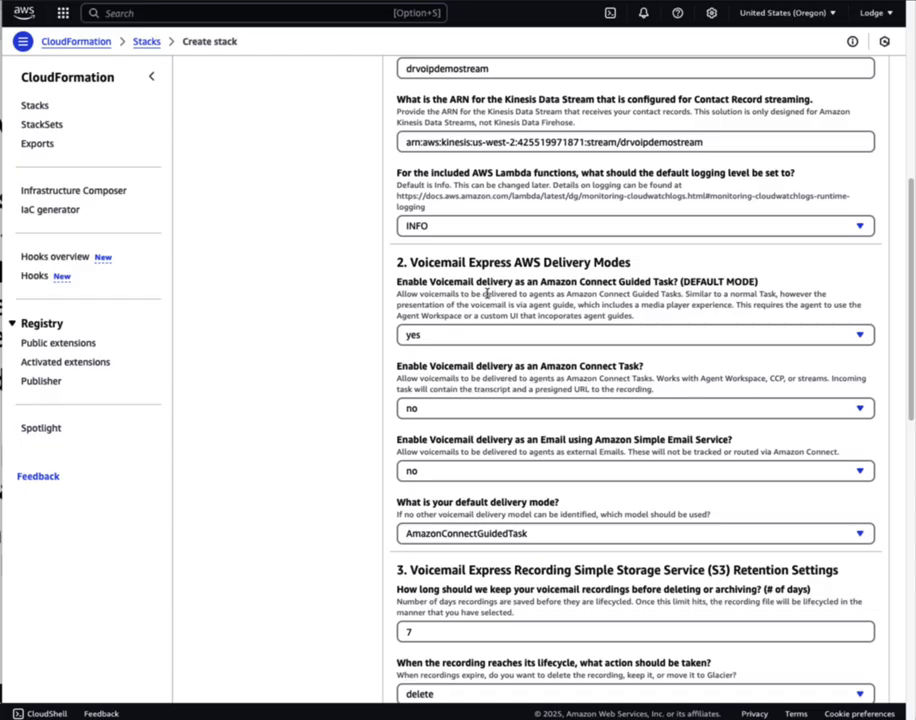
Set both Connect Task delivery and email delivery of voicemails to yes
left_click(460, 410)
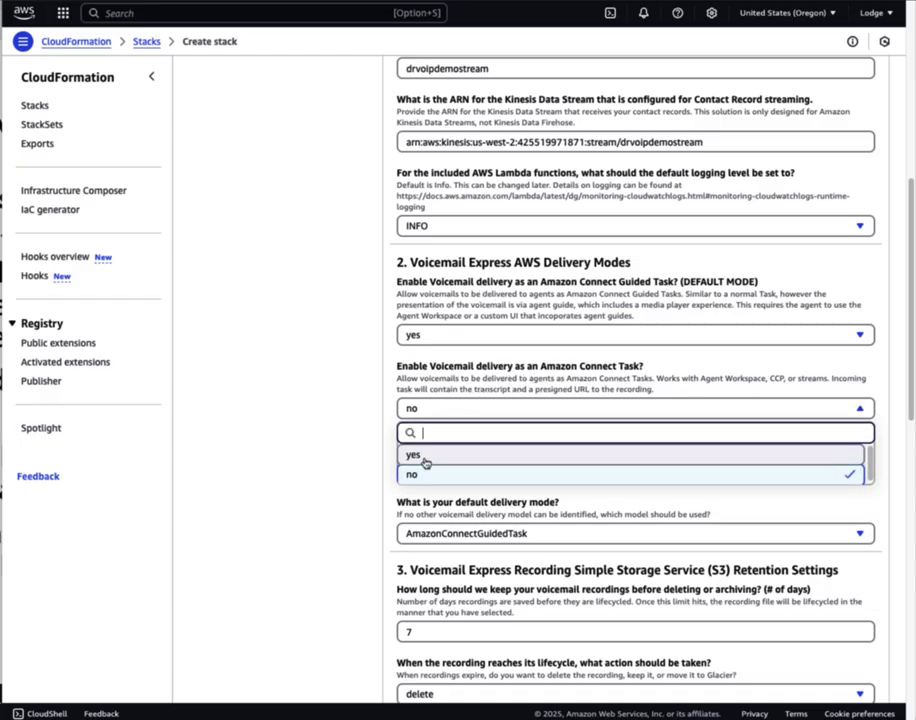
left_click(420, 456)
scroll(505, 507, "down", 2)
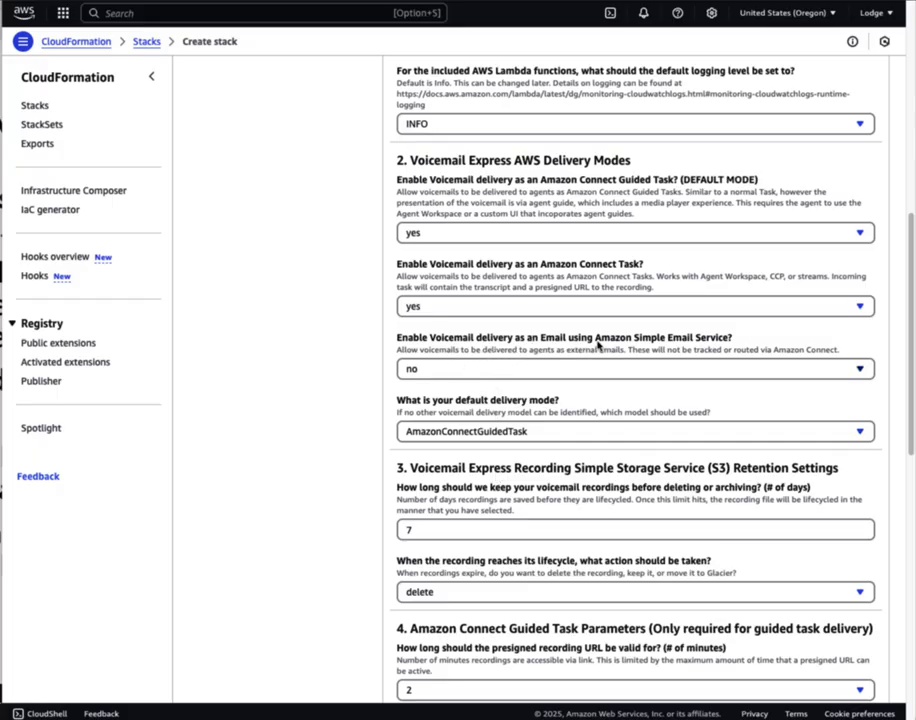
left_click(424, 369)
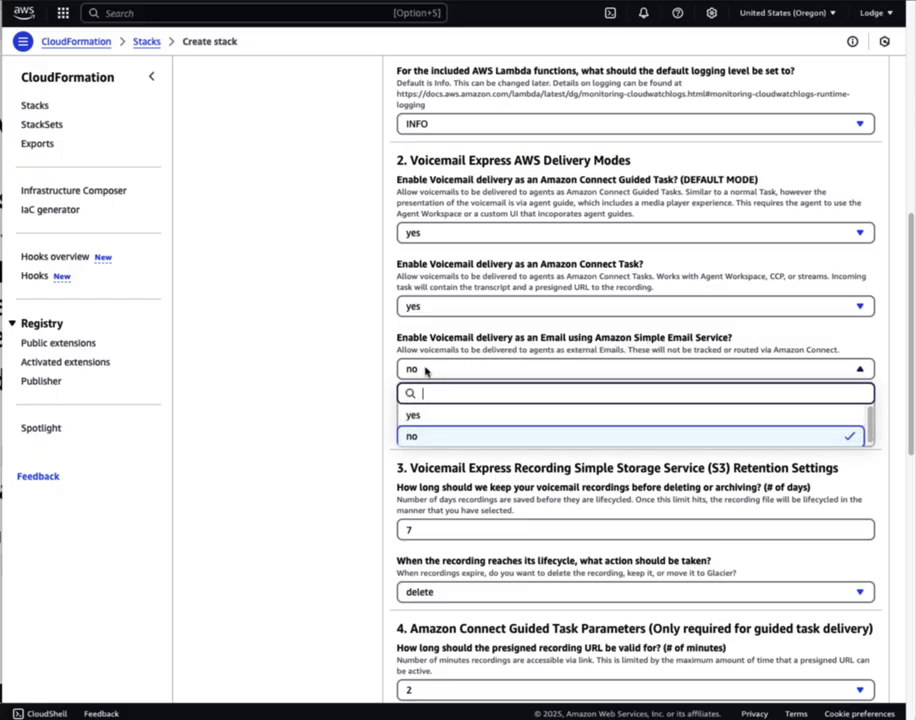
left_click(431, 417)
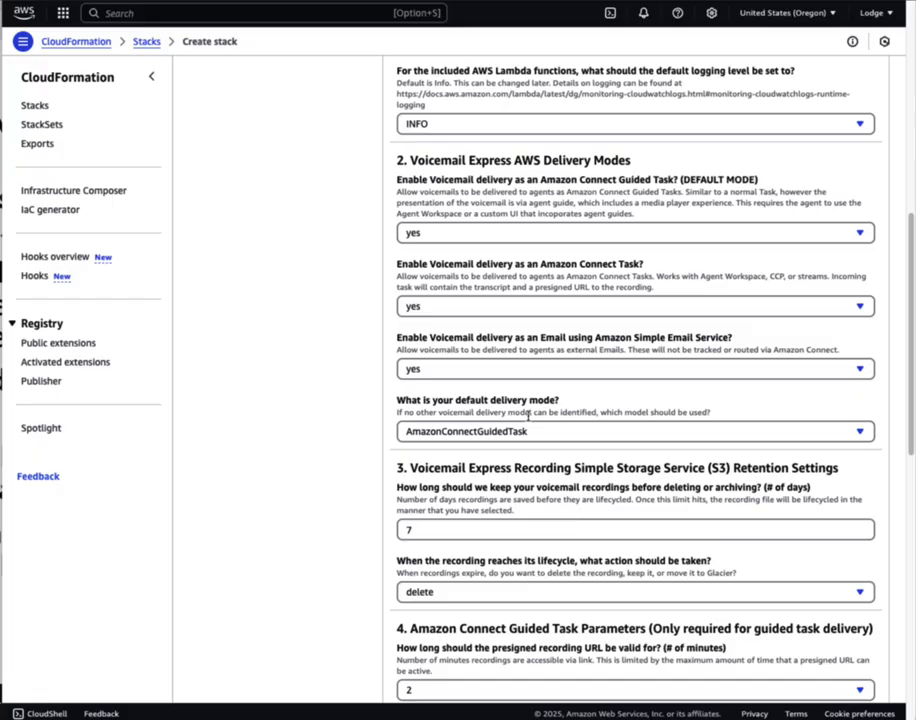
scroll(580, 510, "down", 1)
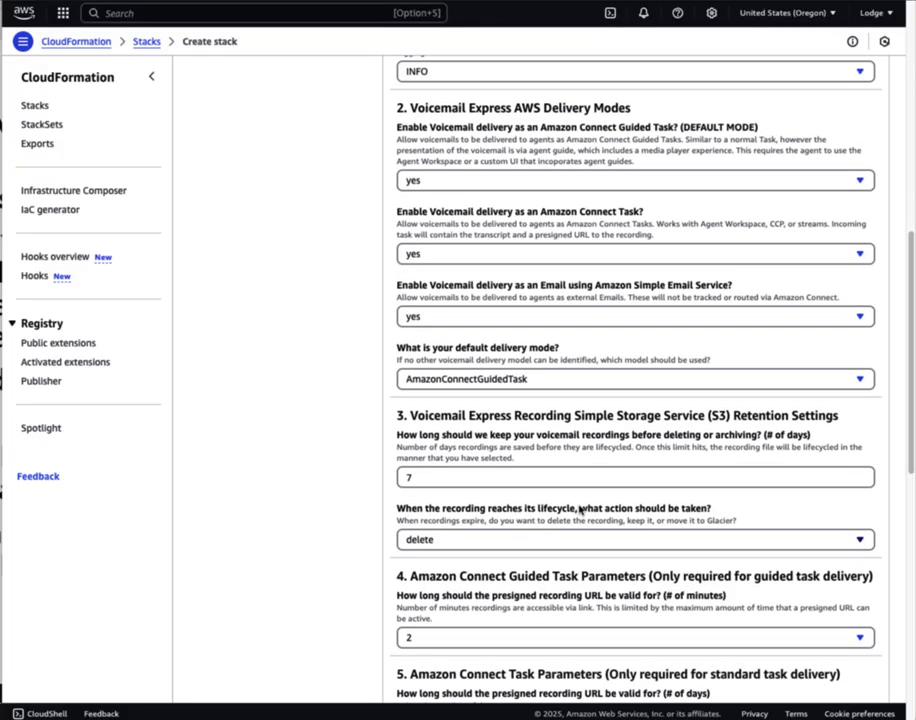
scroll(580, 510, "down", 1)
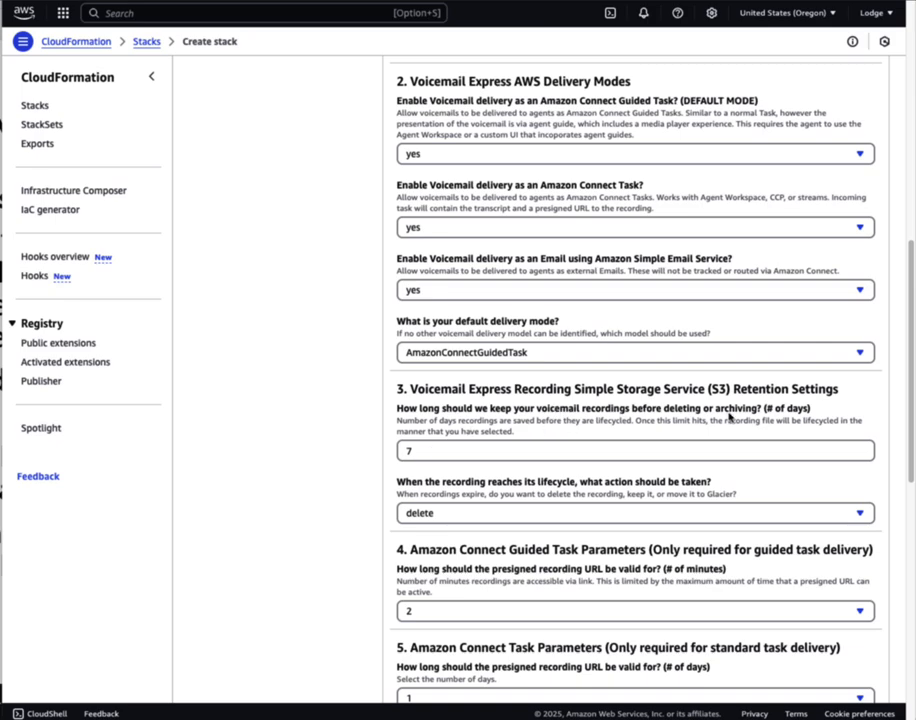
Change recording retention from 7 to 90 days with glacier as the lifecycle action
double_click(431, 454)
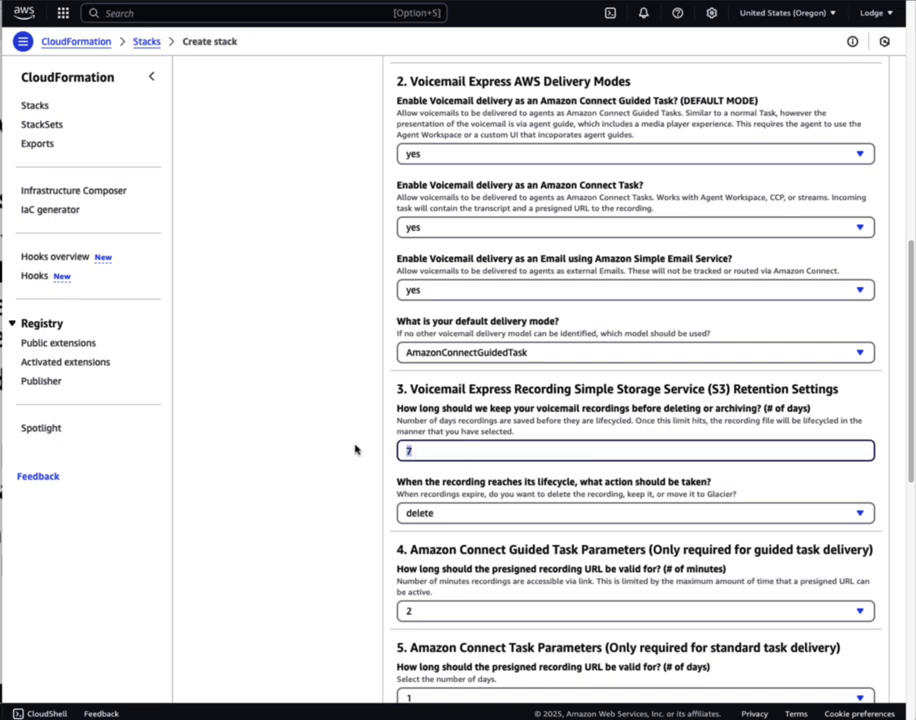
type("90")
key("Tab")
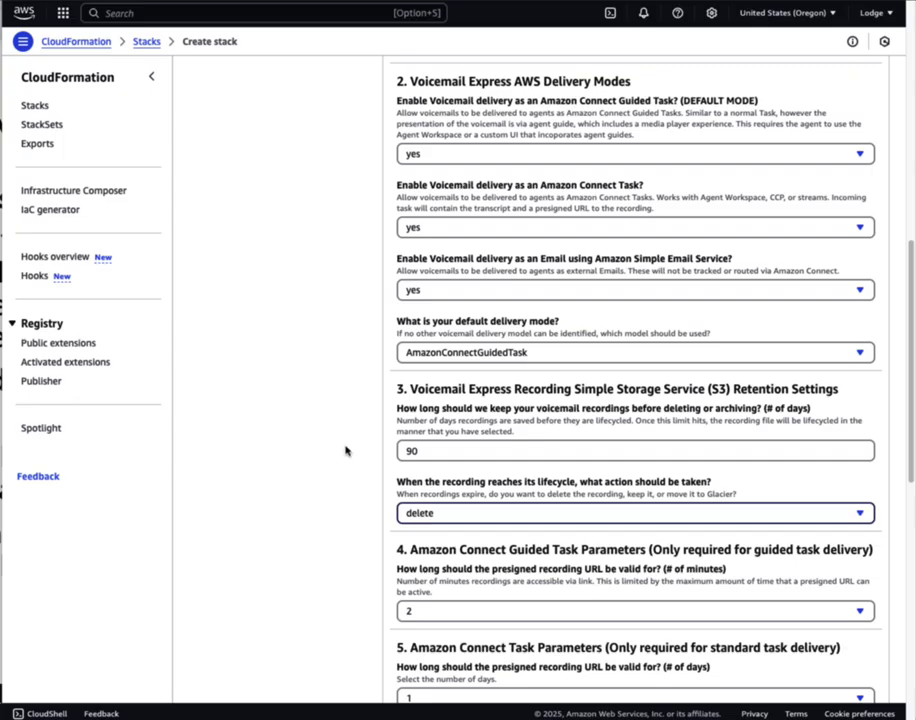
left_click(434, 514)
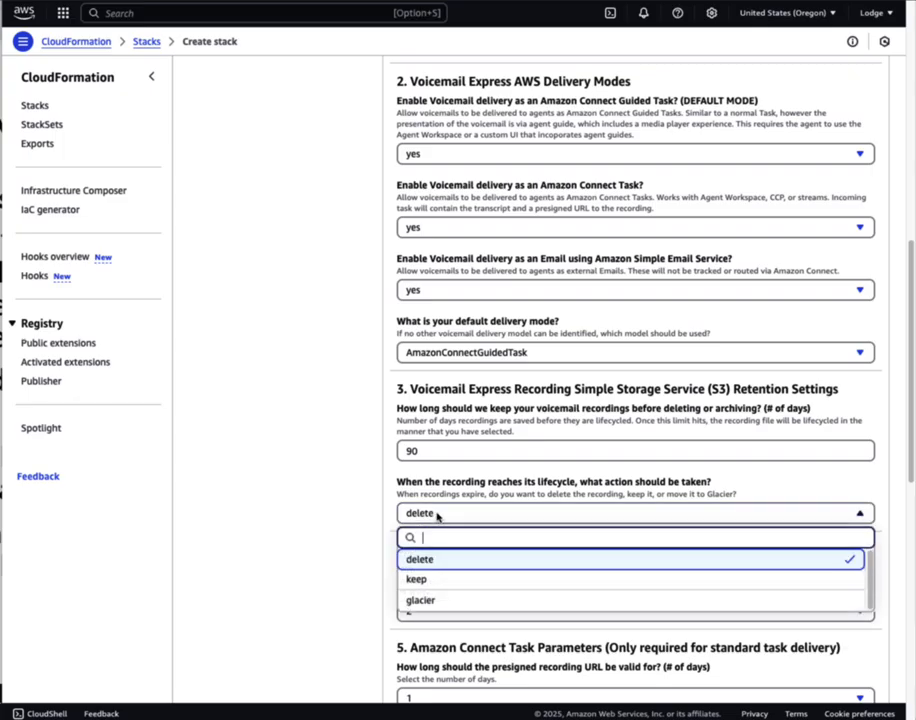
left_click(448, 604)
left_click(476, 610)
left_click(280, 506)
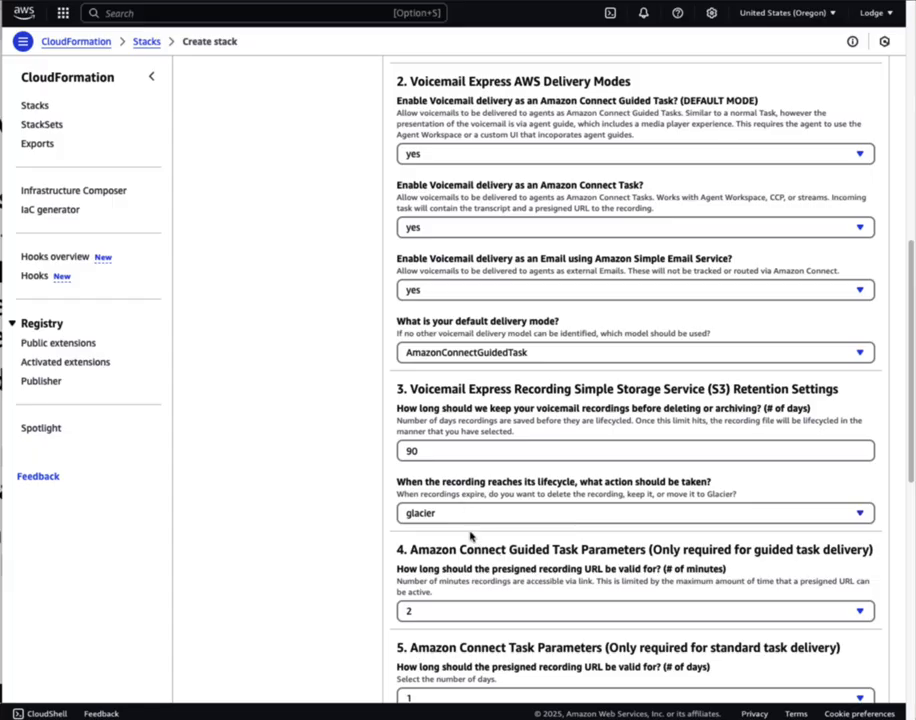
scroll(500, 530, "down", 2)
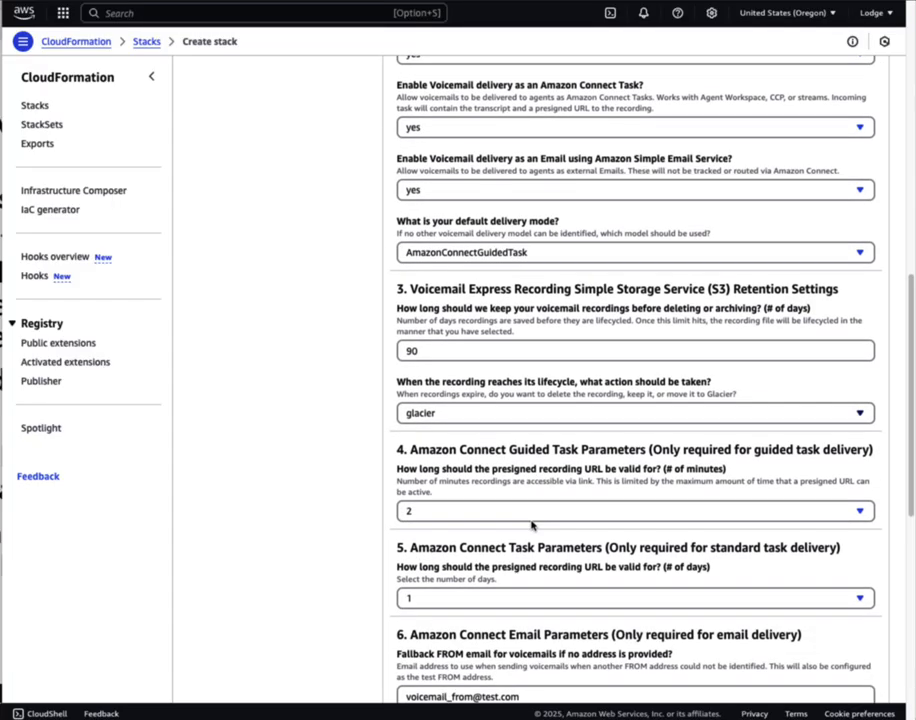
scroll(532, 525, "down", 2)
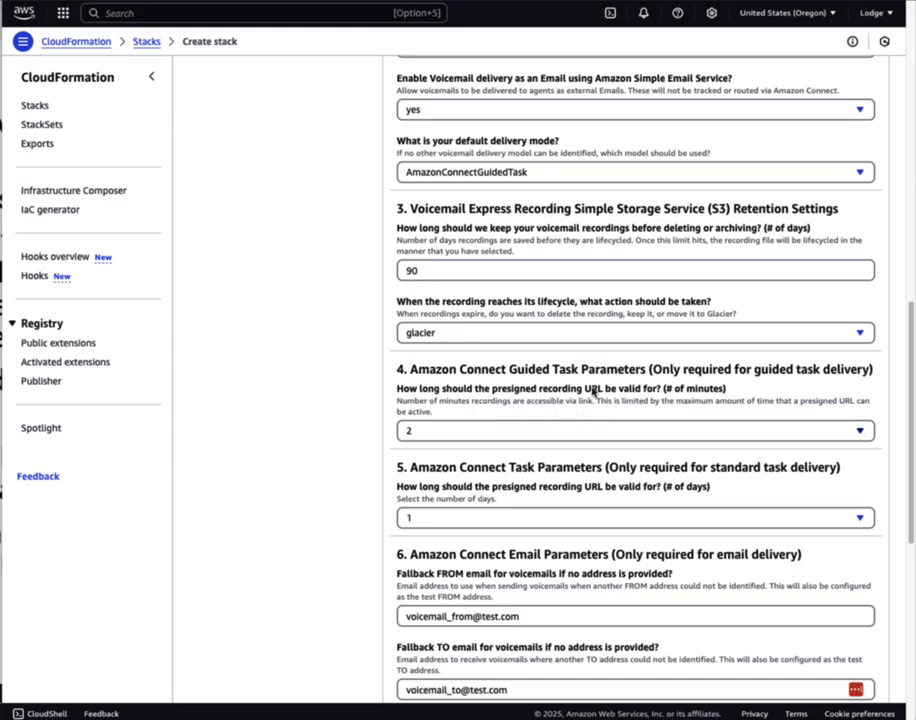
Set guided-task recording link validity to 5 minutes and standard-task link validity to 5 days
left_click(453, 436)
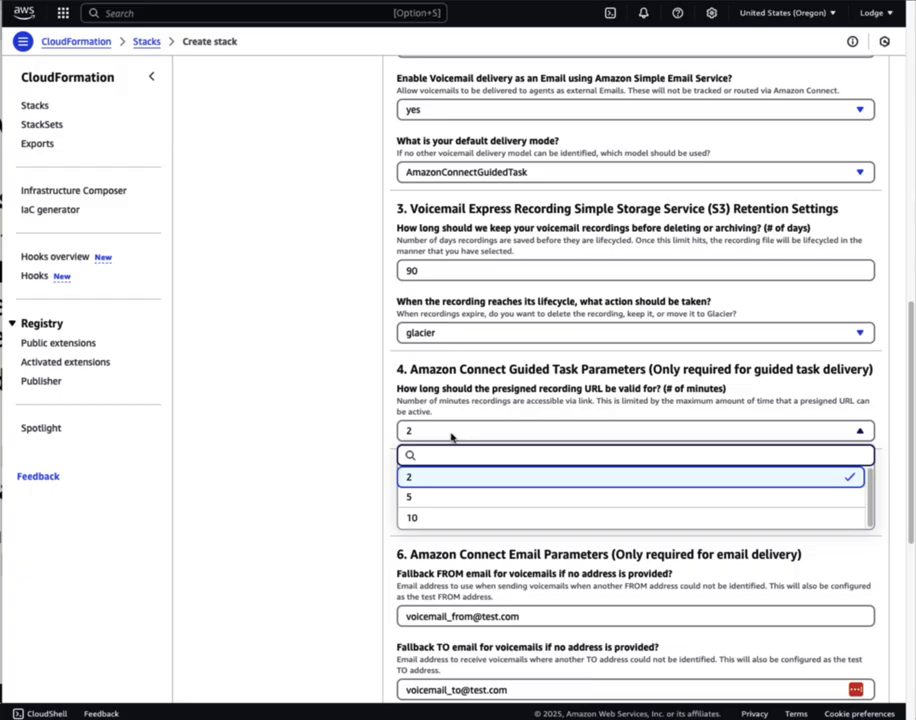
left_click(421, 497)
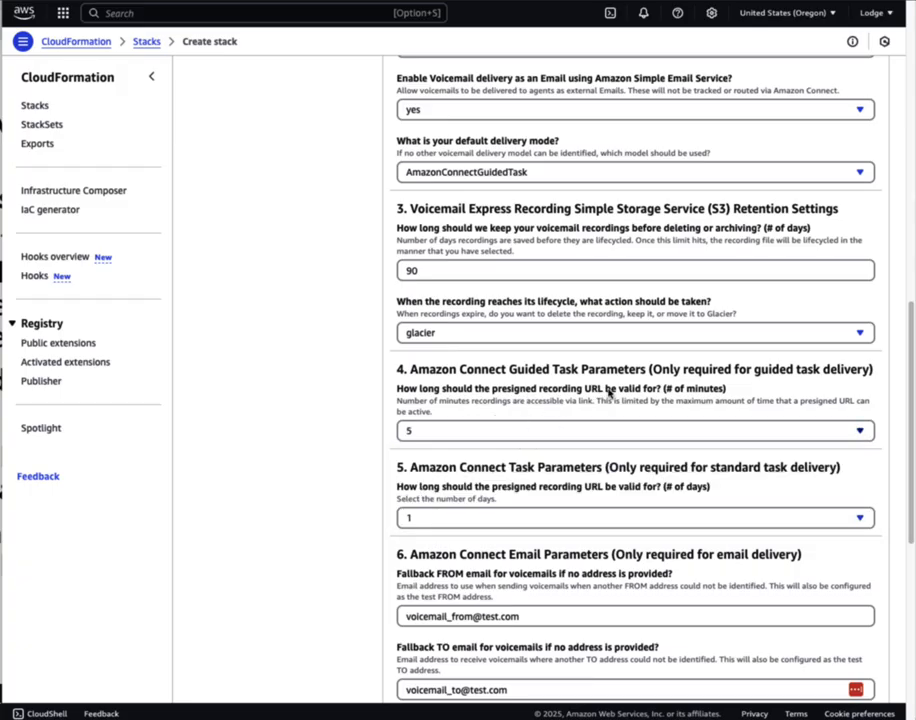
scroll(602, 395, "down", 1)
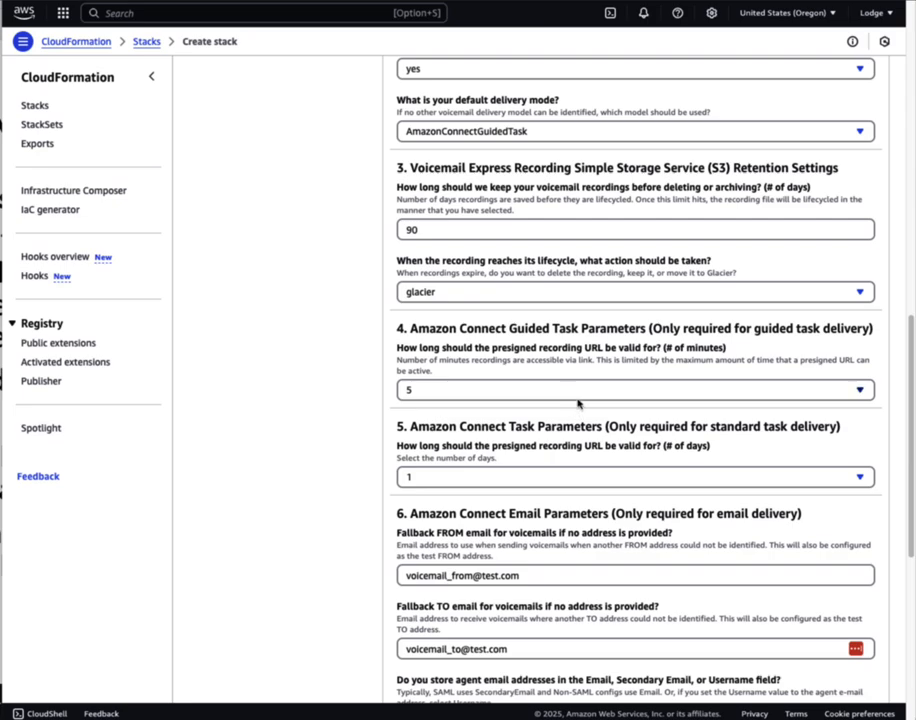
scroll(571, 396, "down", 1)
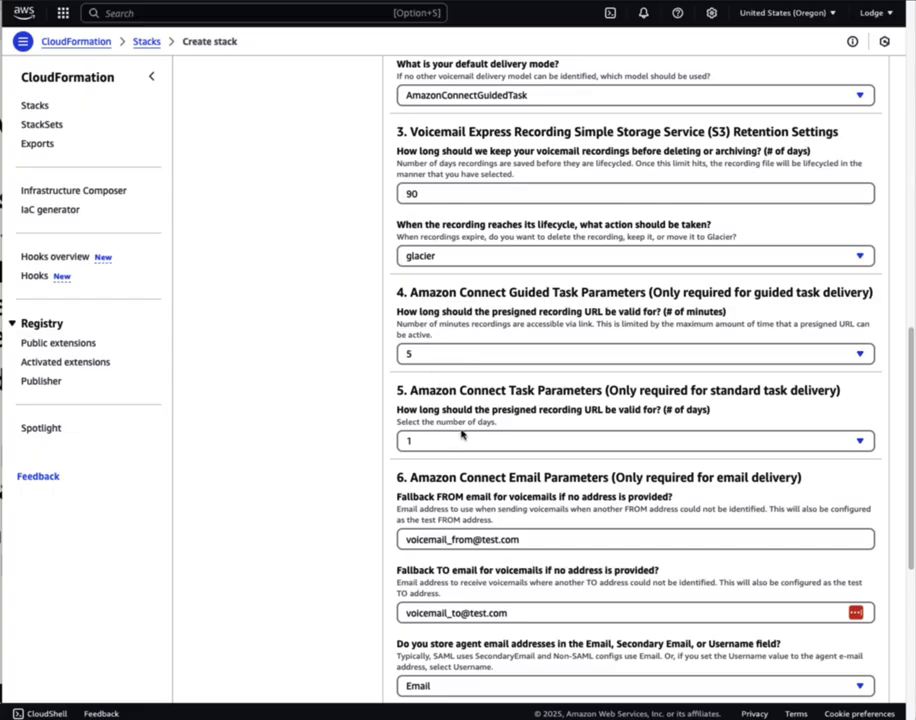
scroll(556, 400, "down", 1)
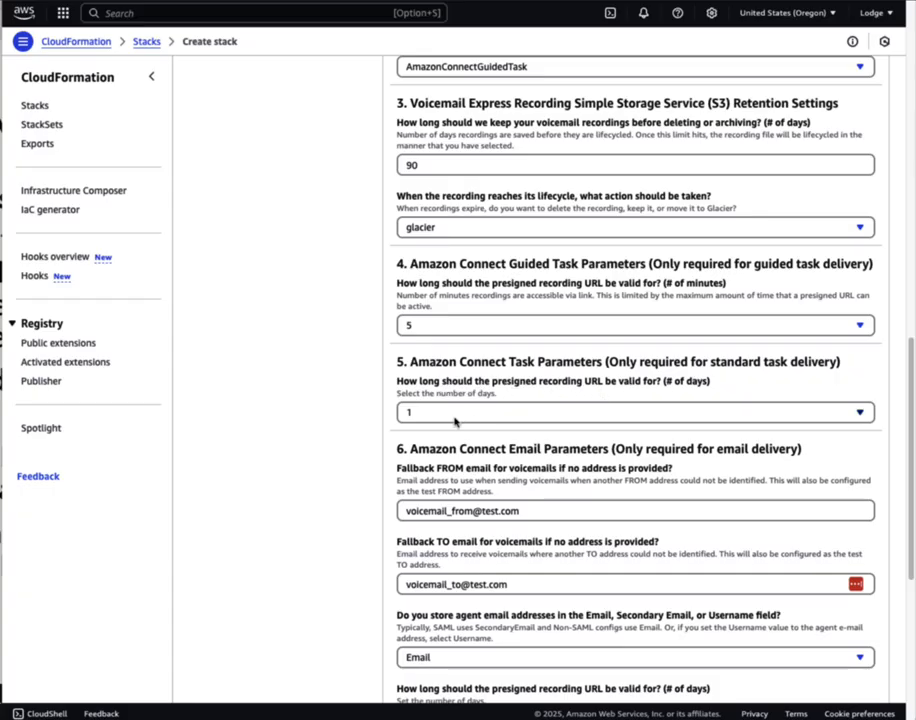
left_click(428, 413)
left_click(423, 540)
scroll(543, 474, "down", 2)
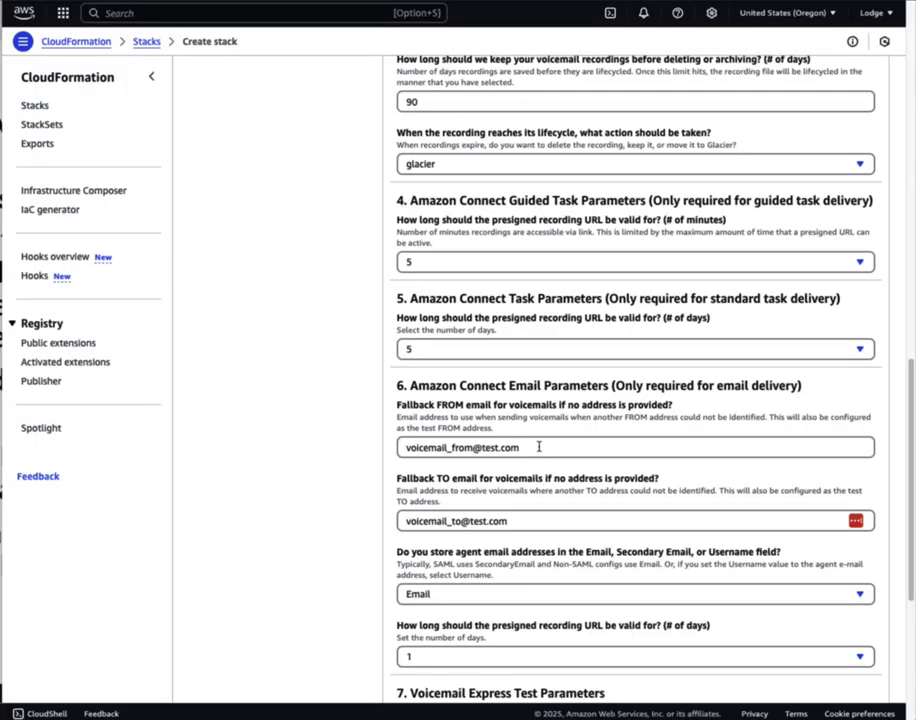
Replace the fallback FROM and TO placeholder addresses with the company's own email address
left_click_drag(540, 448, 384, 494)
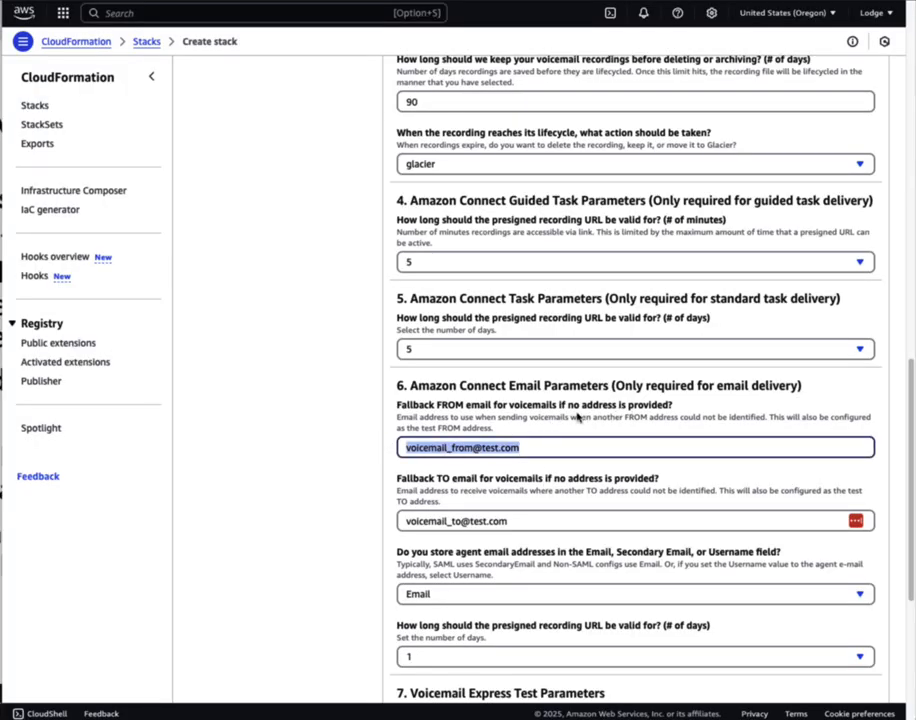
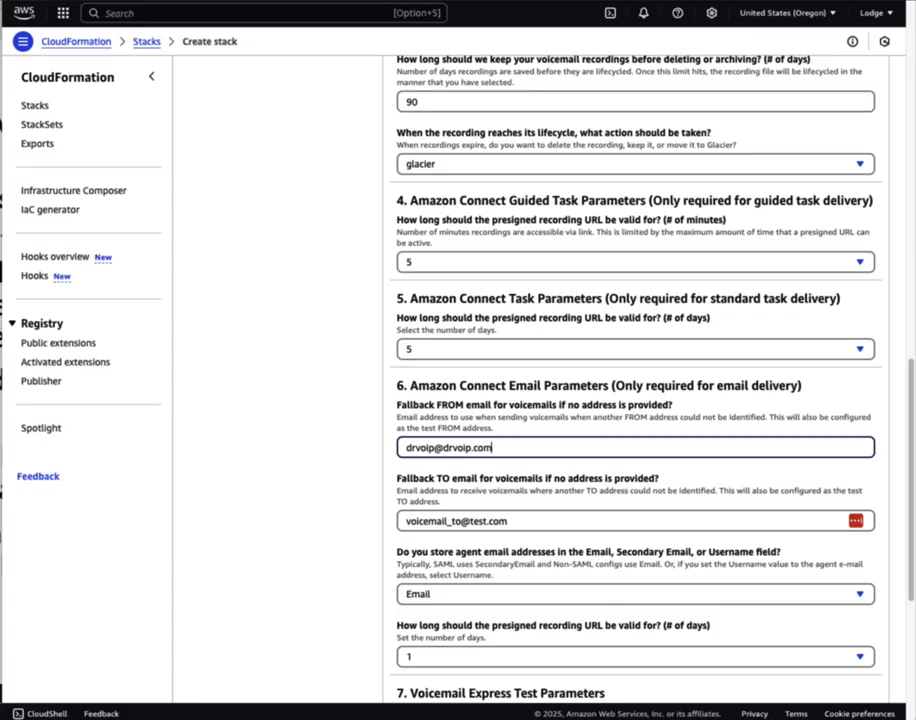
key("Tab")
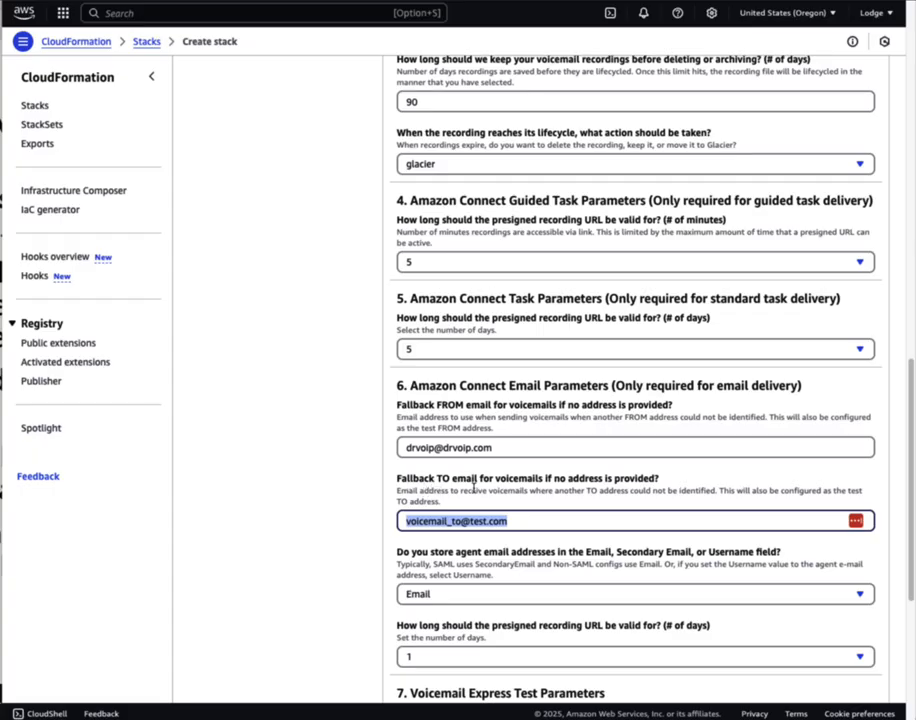
left_click_drag(529, 522, 374, 517)
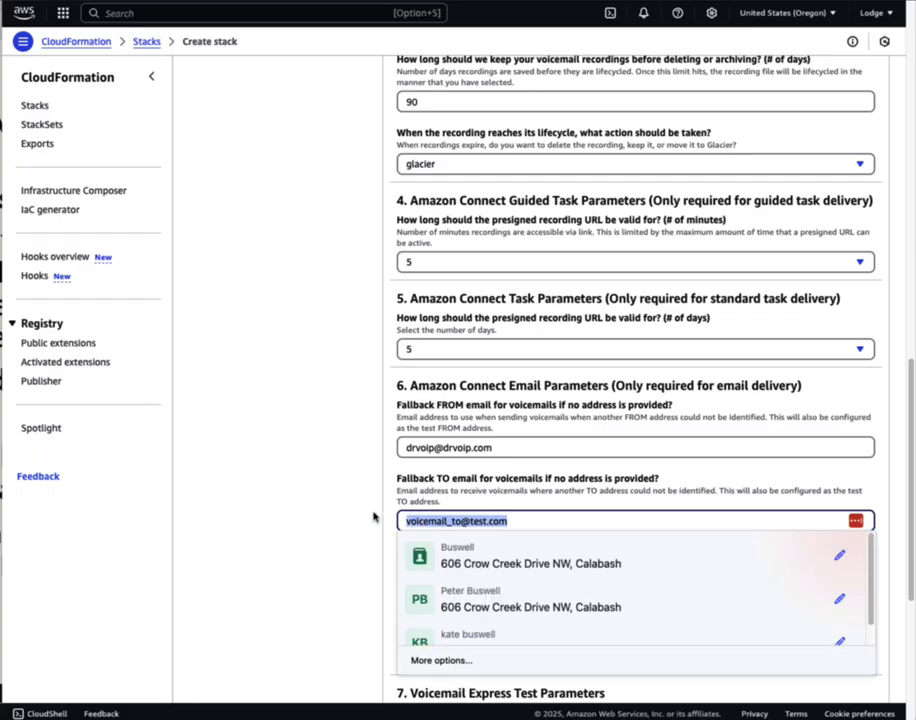
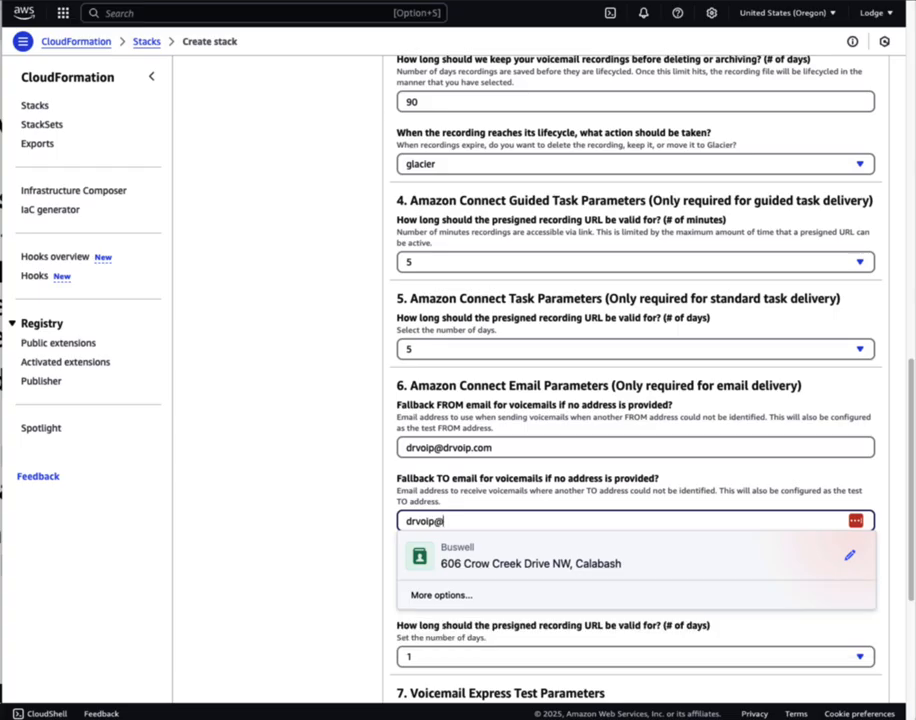
key("Tab")
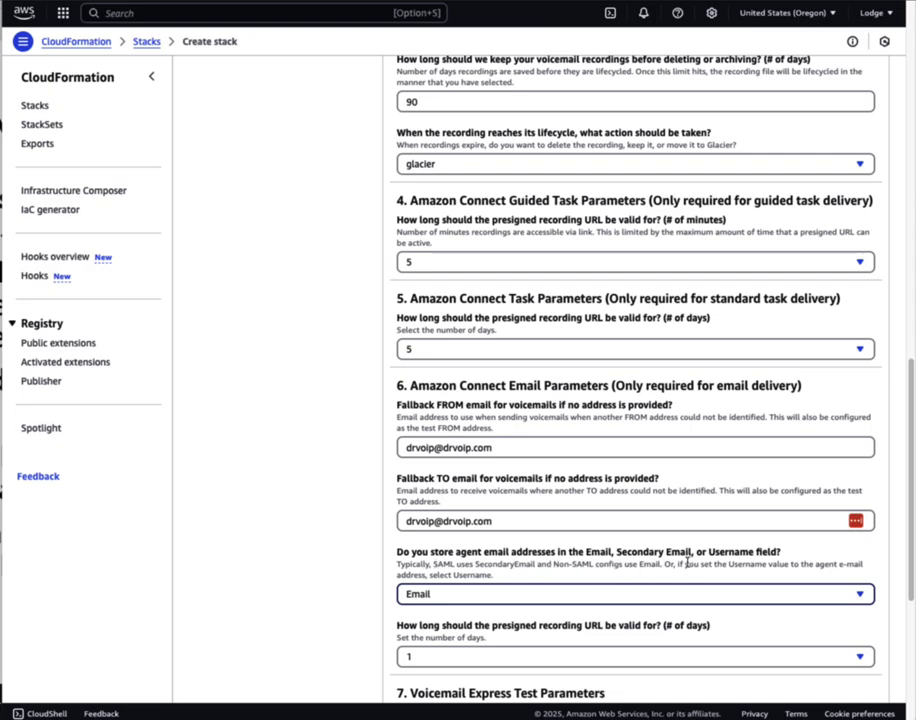
scroll(687, 563, "down", 1)
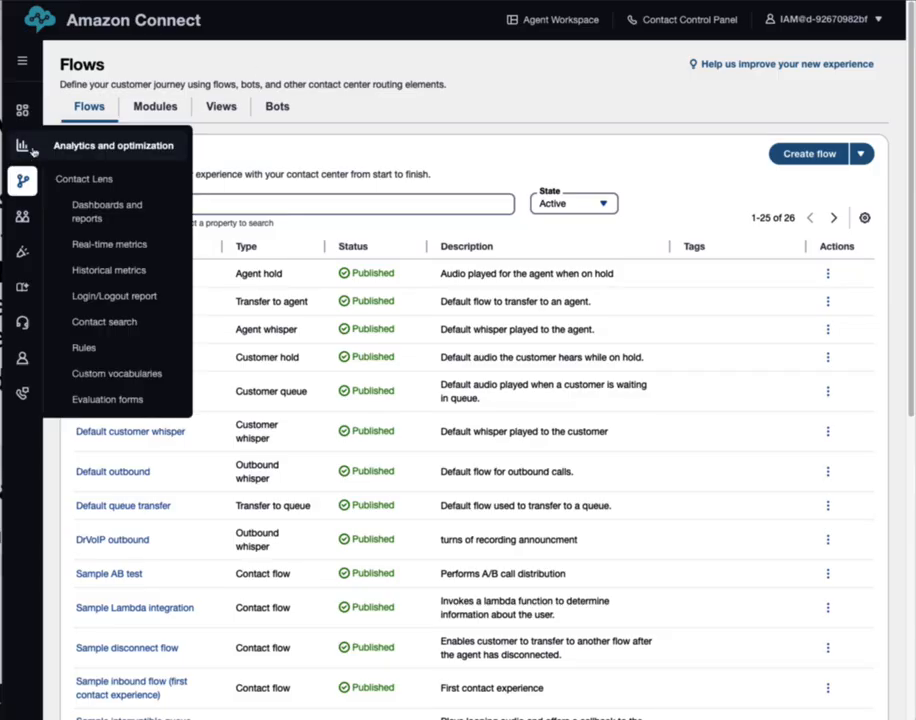
mouse_move(33, 211)
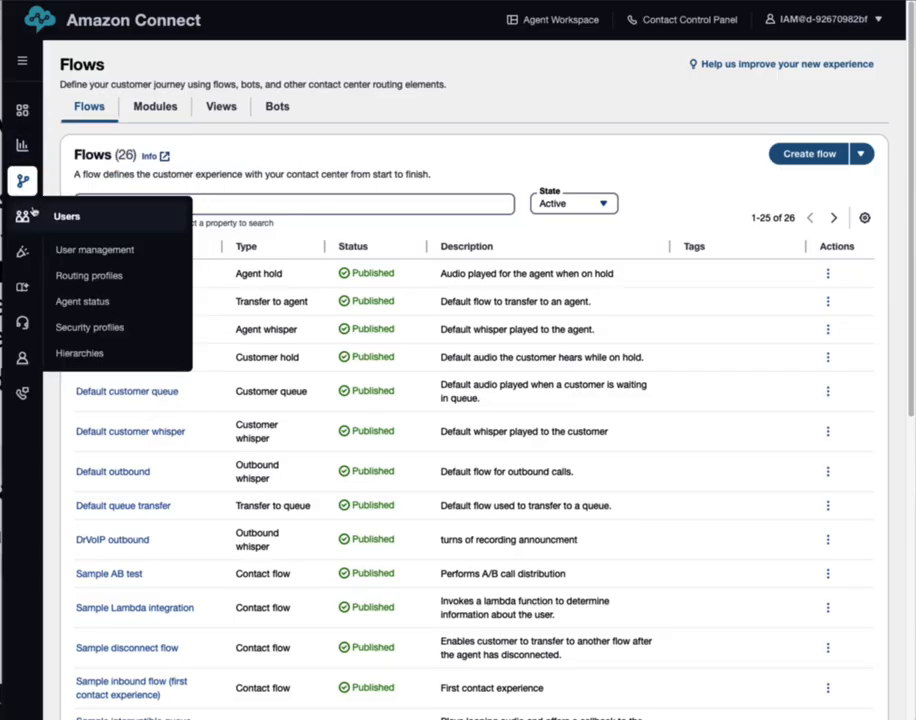
left_click(80, 258)
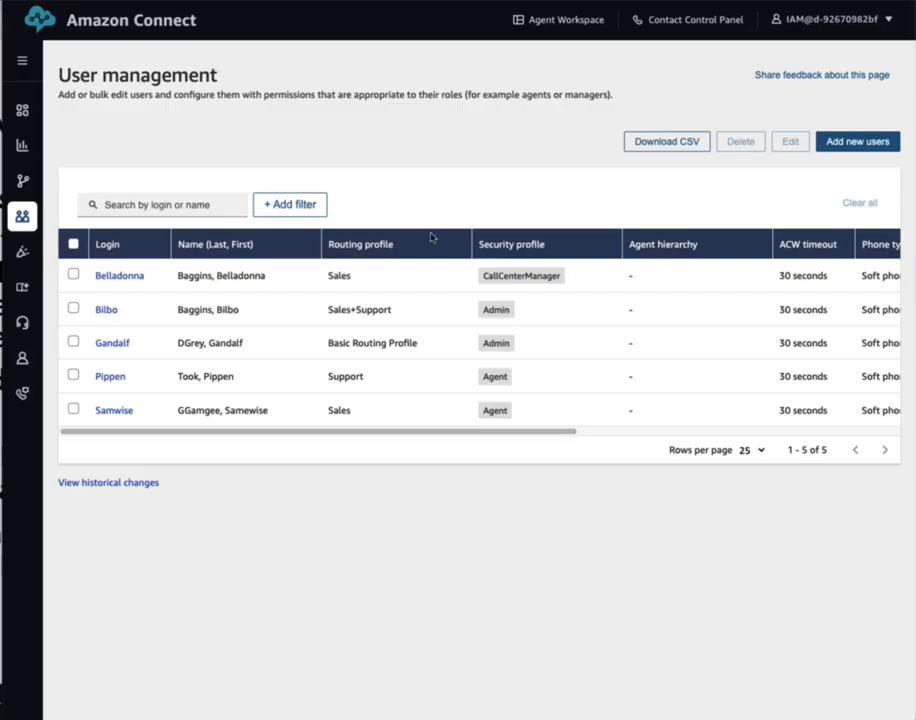
left_click(862, 142)
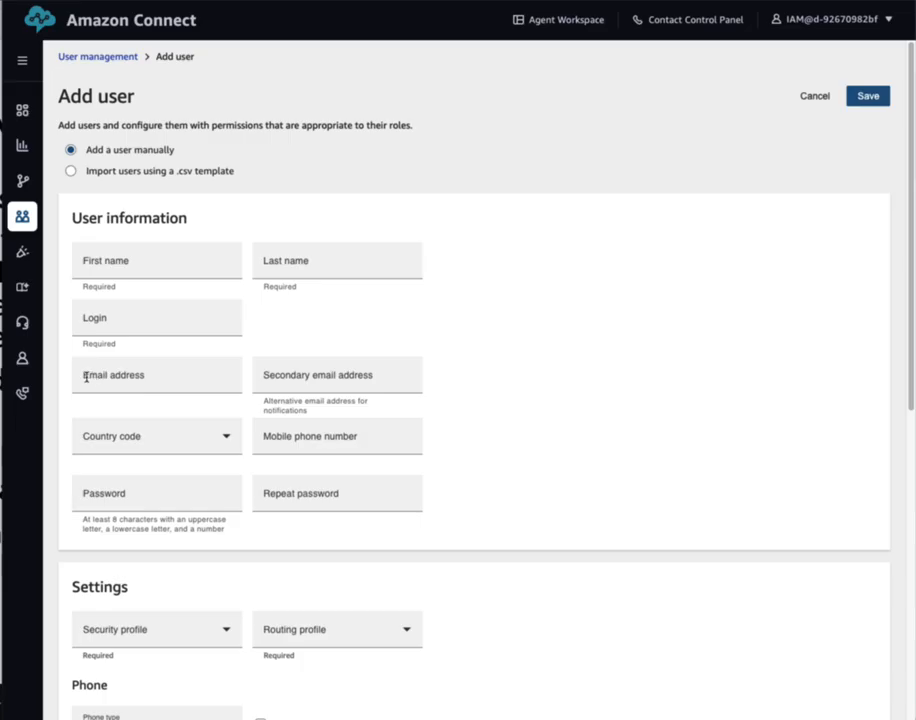
left_click(135, 374)
left_click(275, 381)
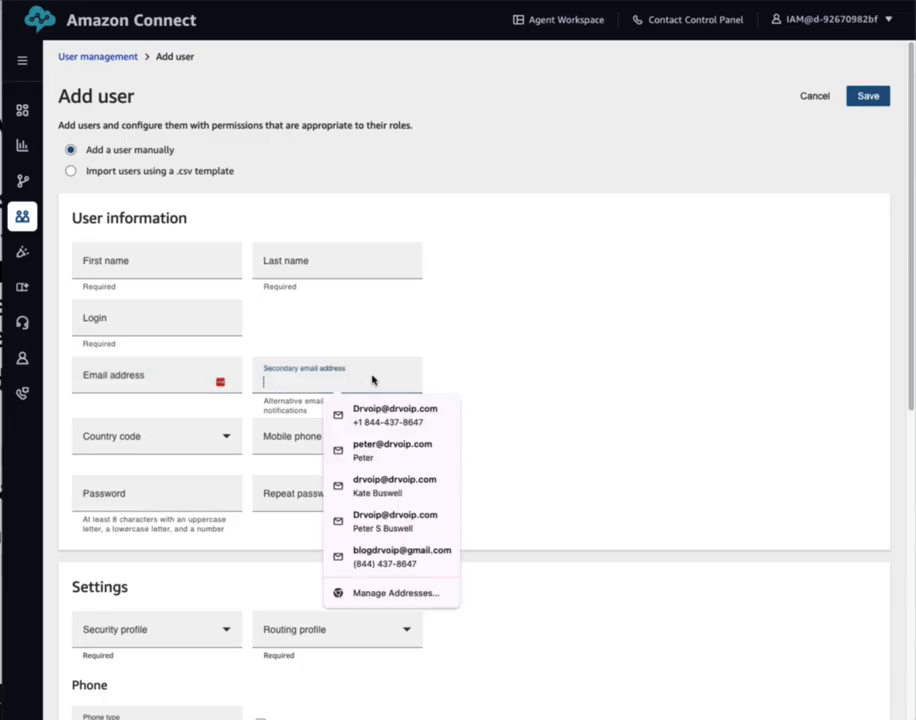
left_click(815, 95)
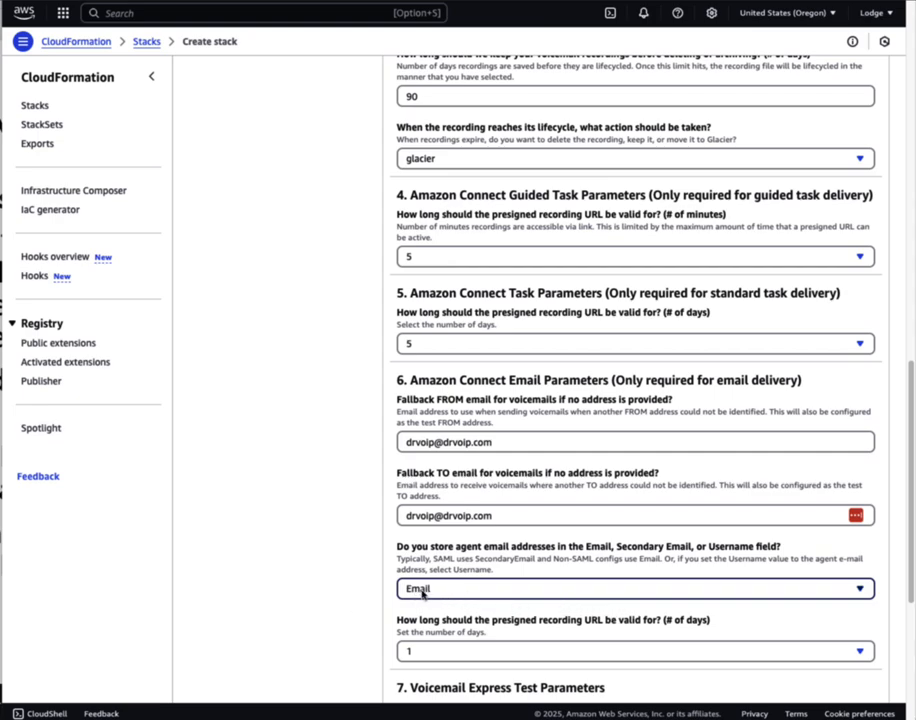
Set the email presigned recording URL validity to 5 days
scroll(520, 580, "down", 1)
scroll(515, 579, "down", 4)
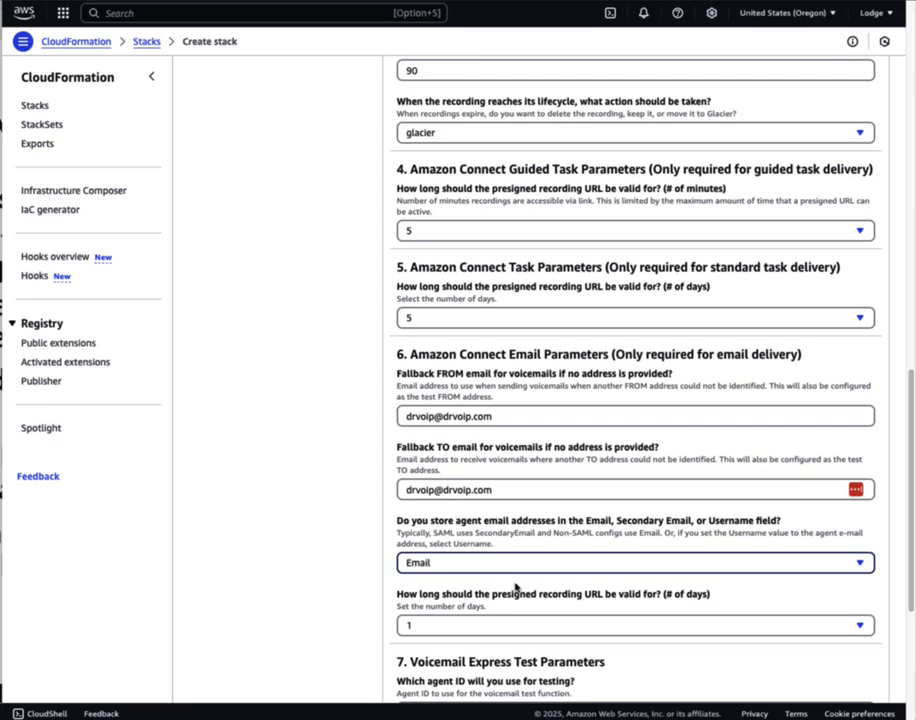
scroll(507, 582, "down", 2)
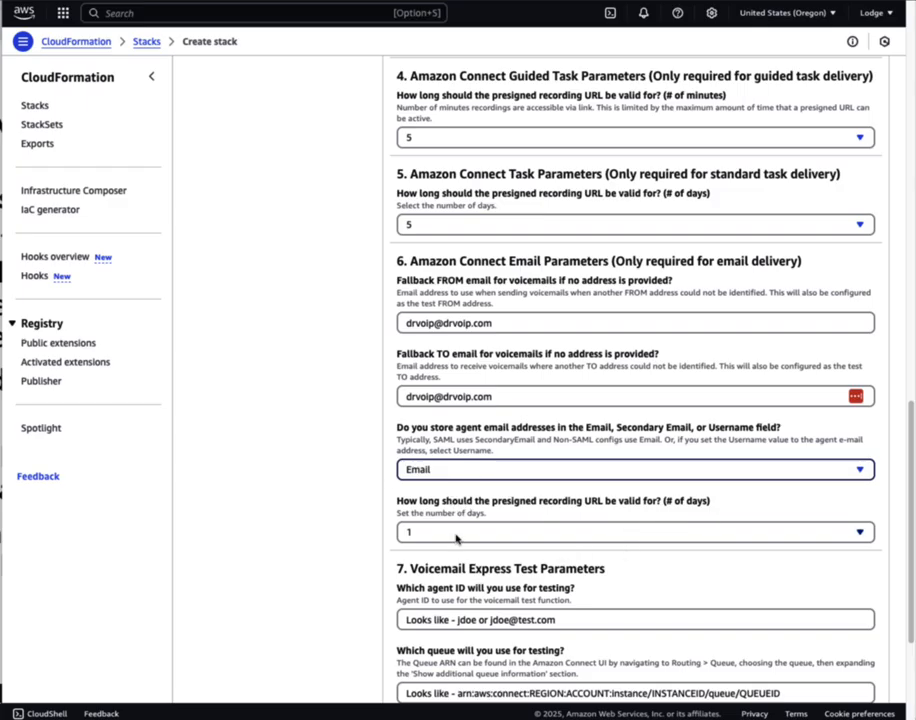
left_click(444, 538)
left_click(430, 470)
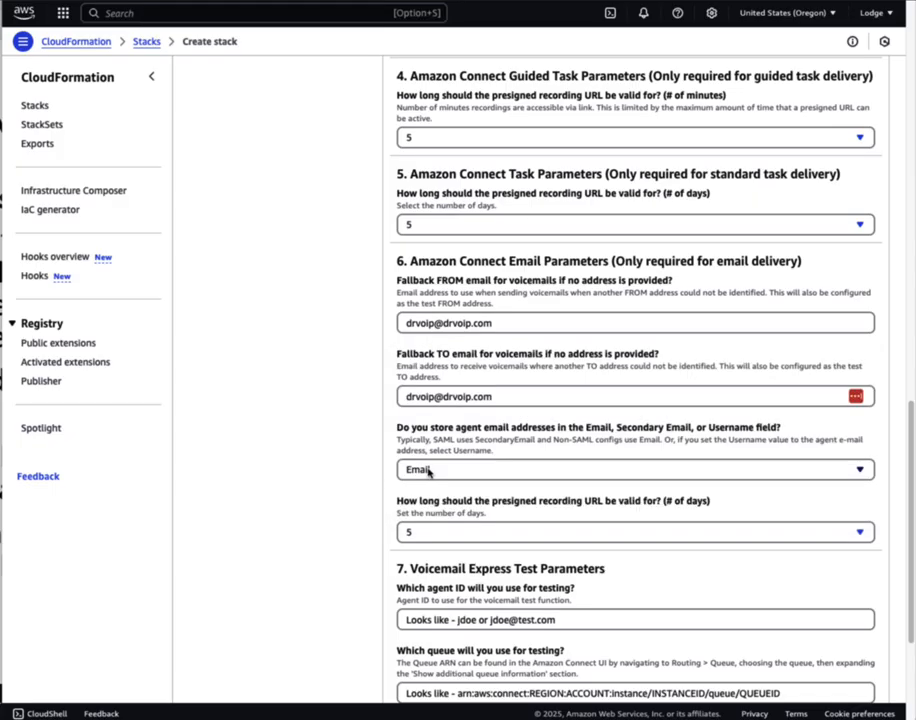
scroll(626, 599, "down", 5)
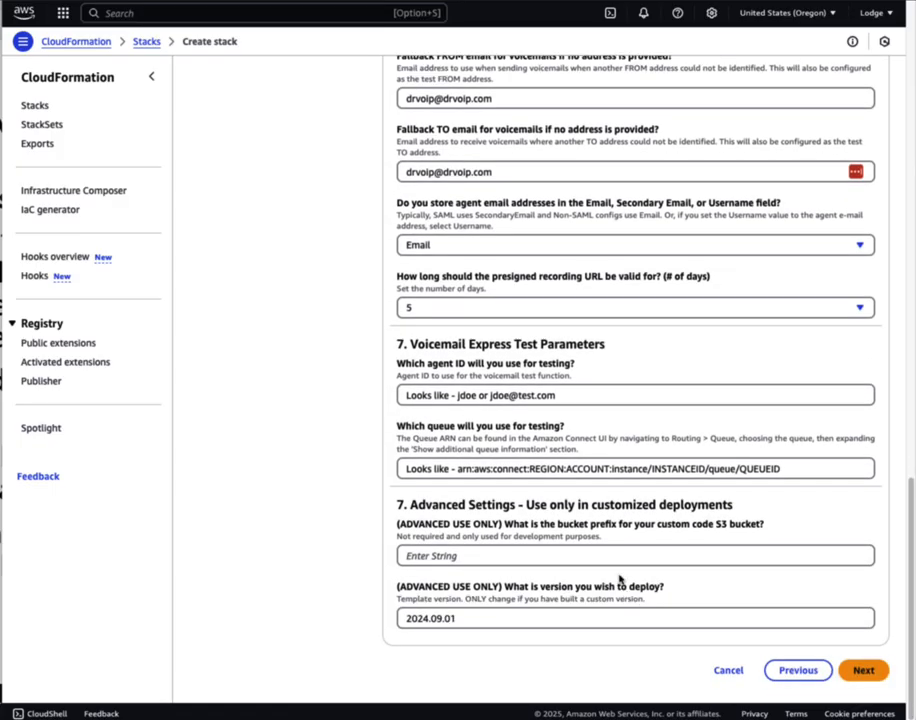
Replace the example test agent ID with the agent's email login
triple_click(579, 393)
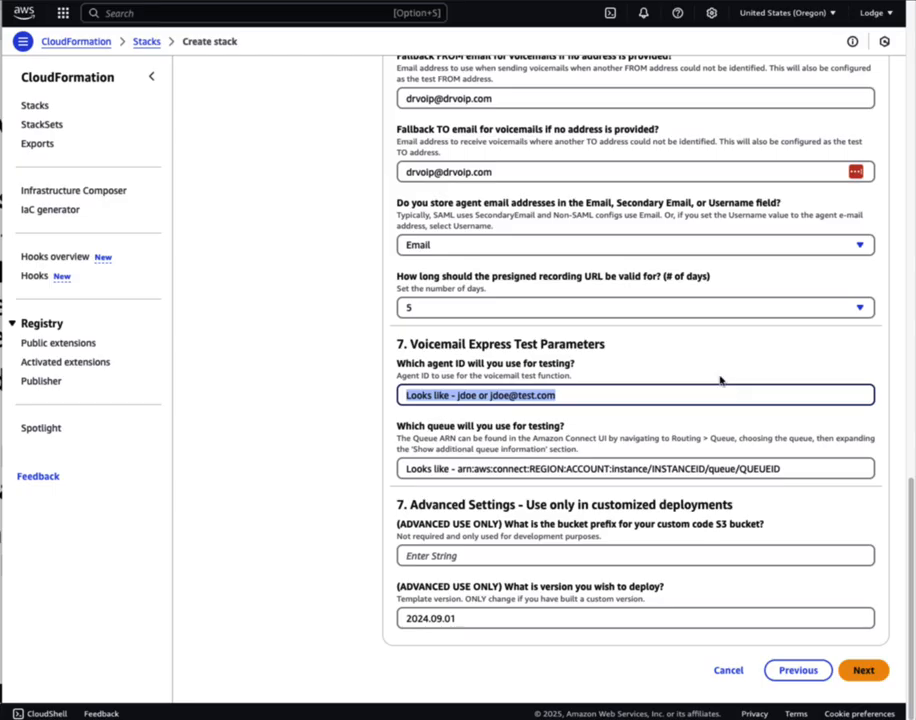
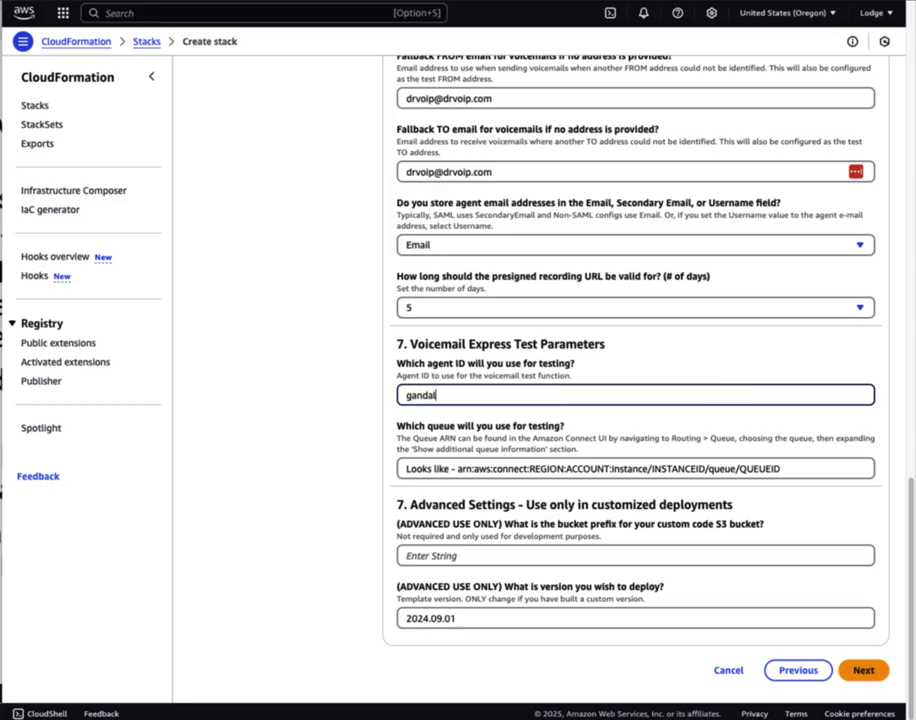
triple_click(512, 396)
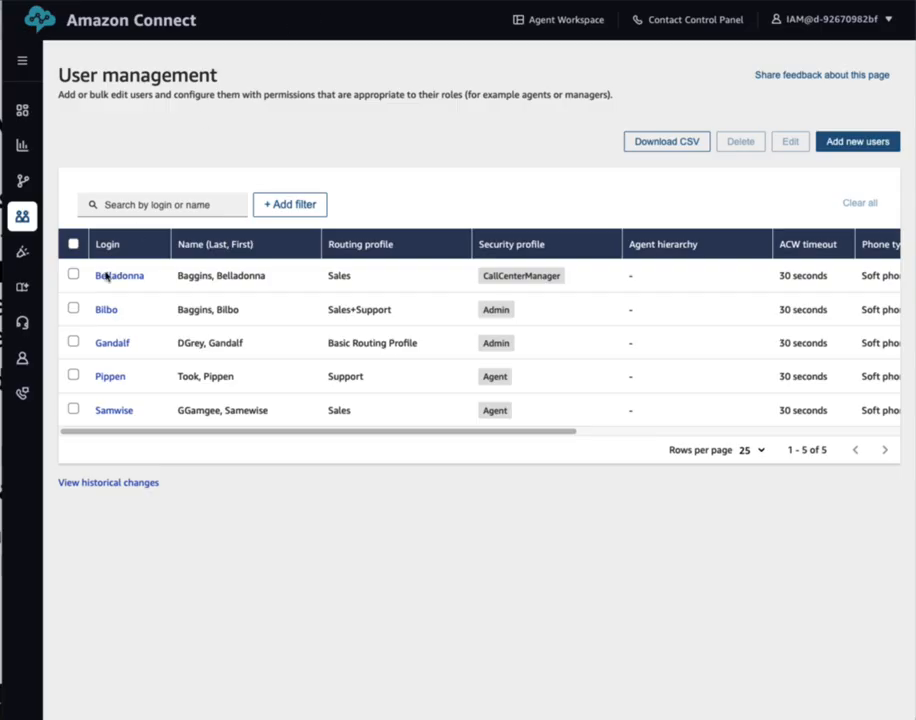
Open the Sales queue under Routing > Queues and reveal its queue ARN
mouse_move(22, 180)
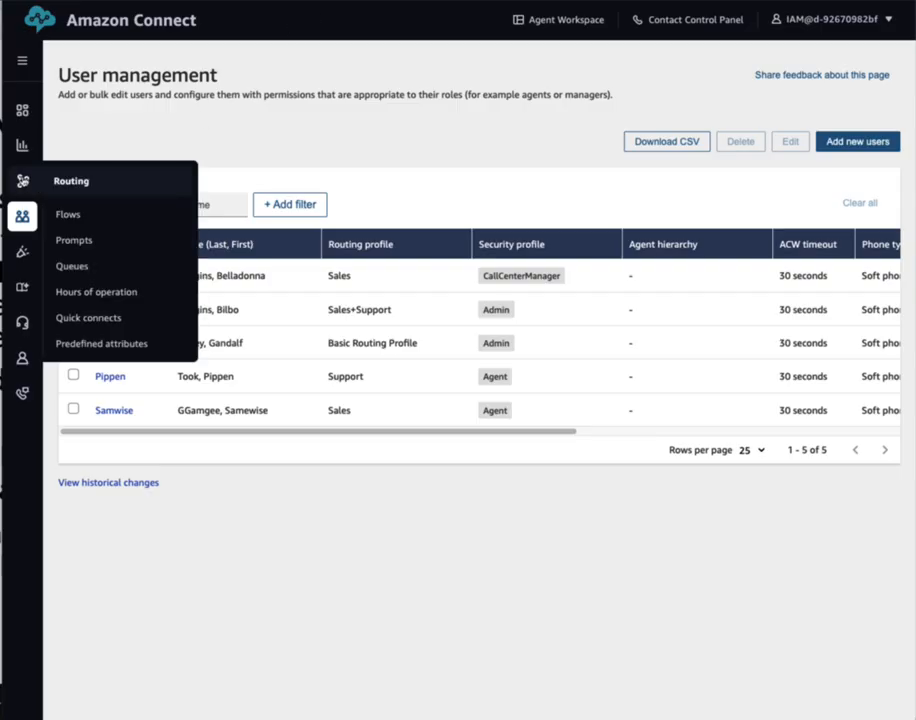
left_click(66, 217)
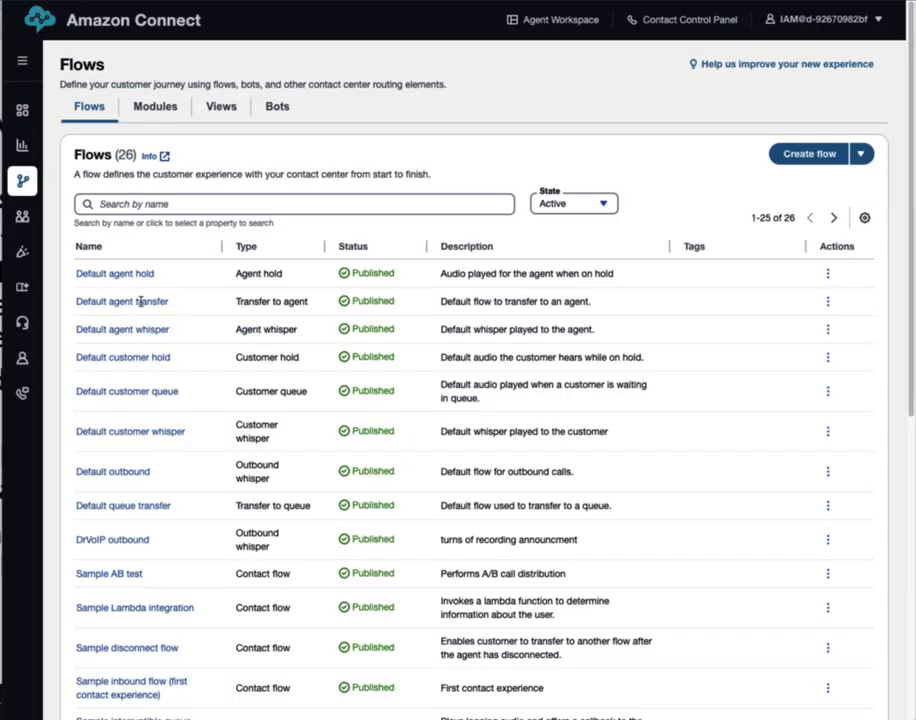
mouse_move(36, 198)
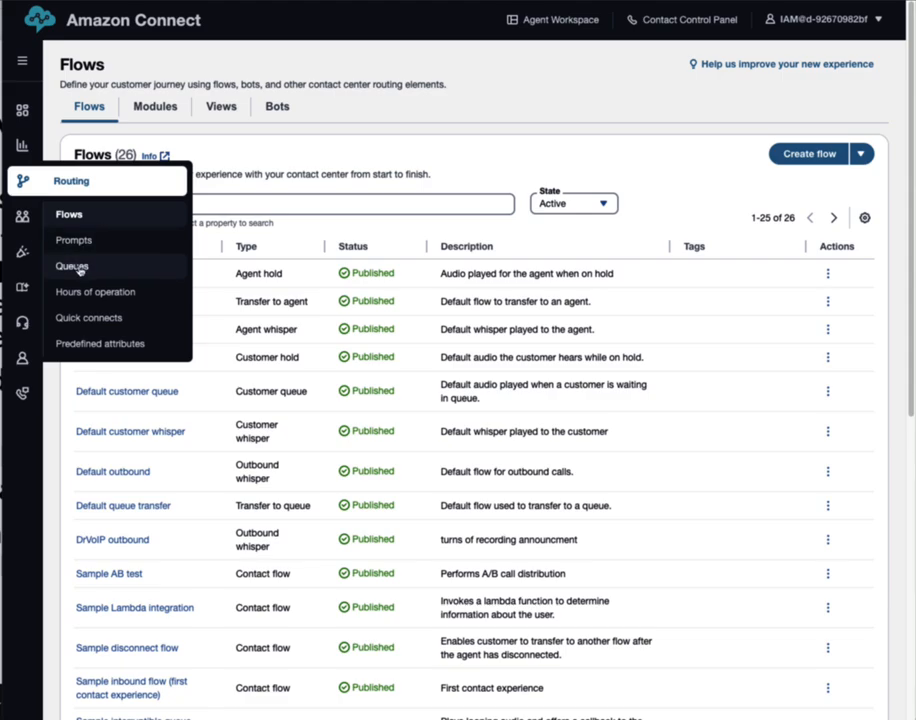
left_click(90, 267)
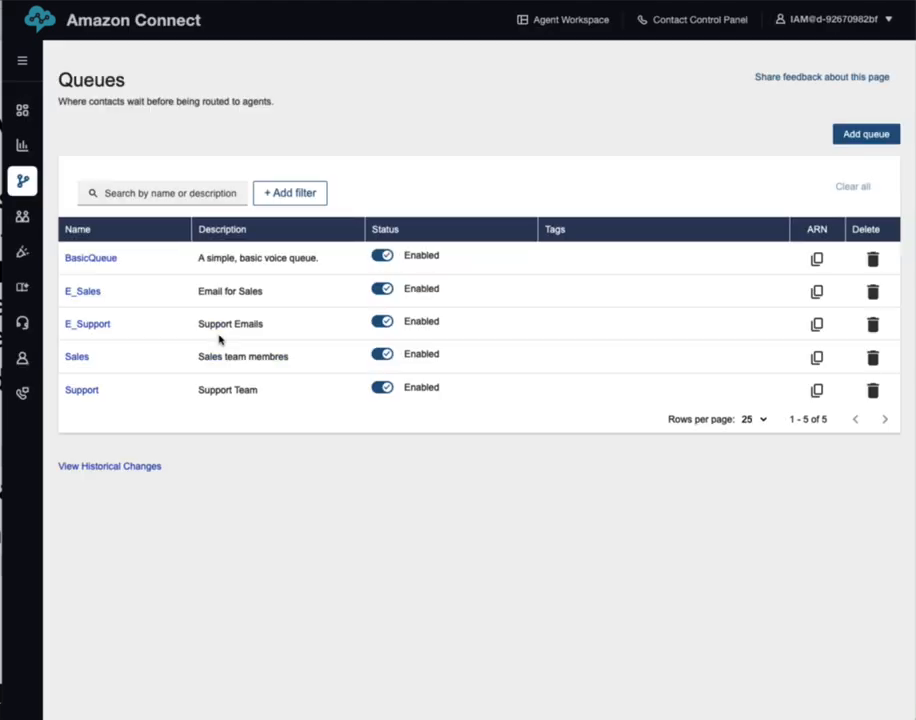
left_click(77, 357)
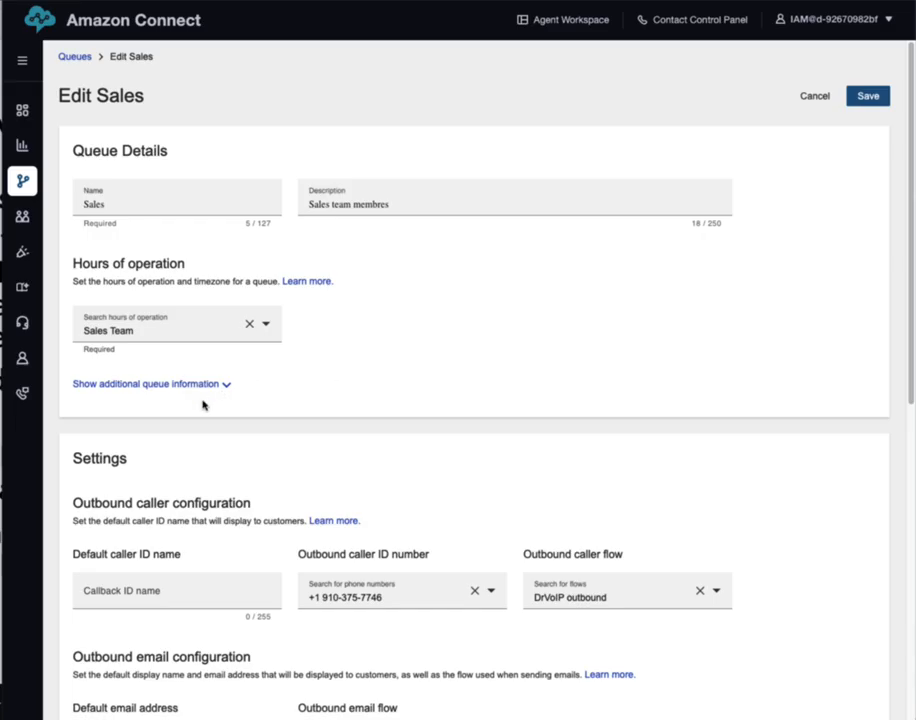
left_click(166, 385)
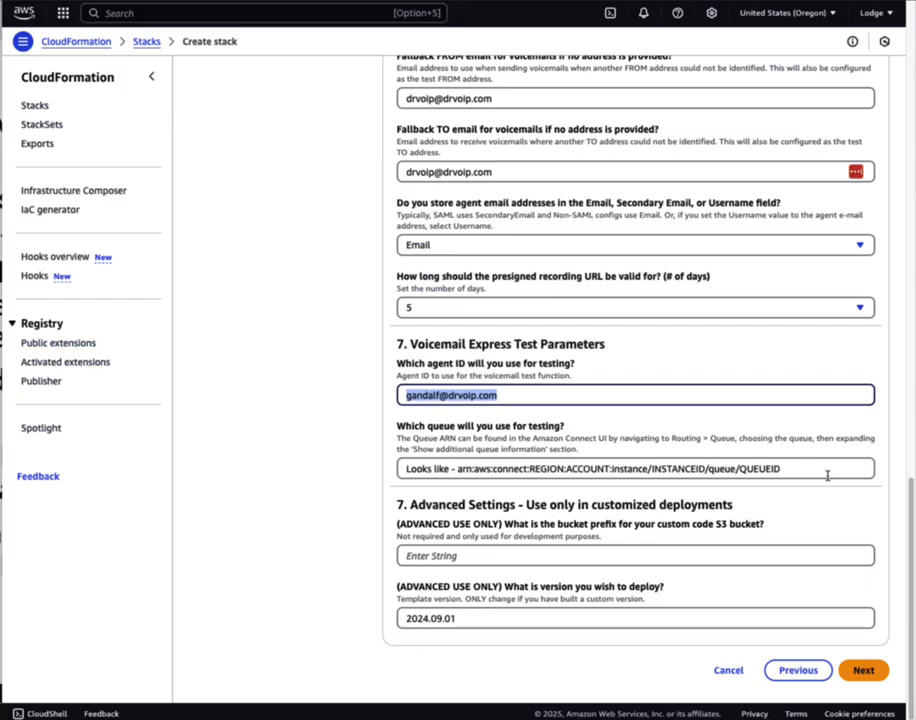
Replace the example test queue text with the Sales queue ARN and continue to stack options
left_click_drag(826, 468, 360, 441)
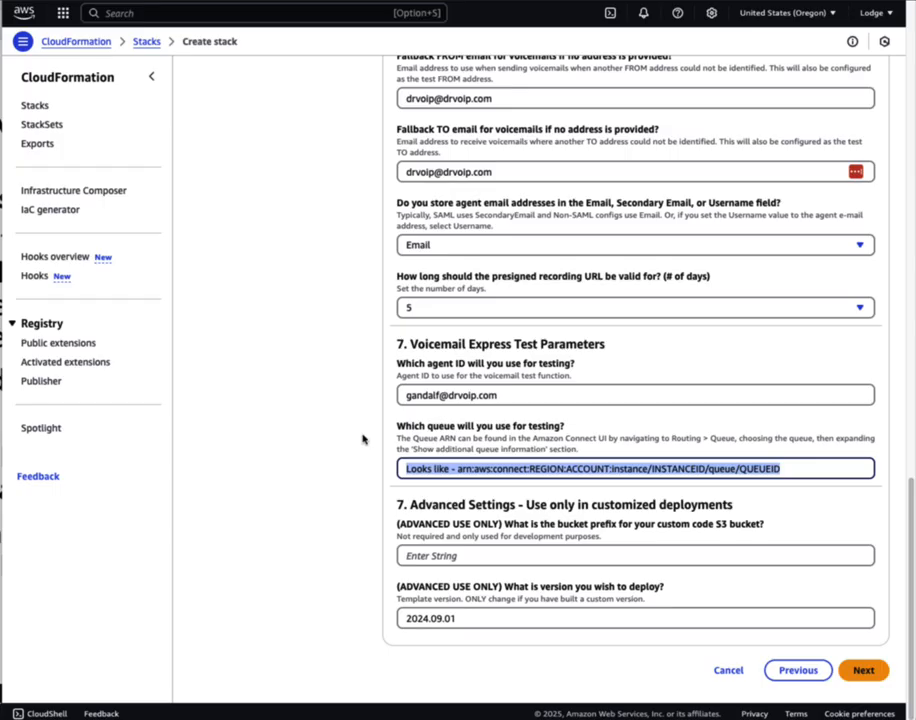
key("ctrl+v")
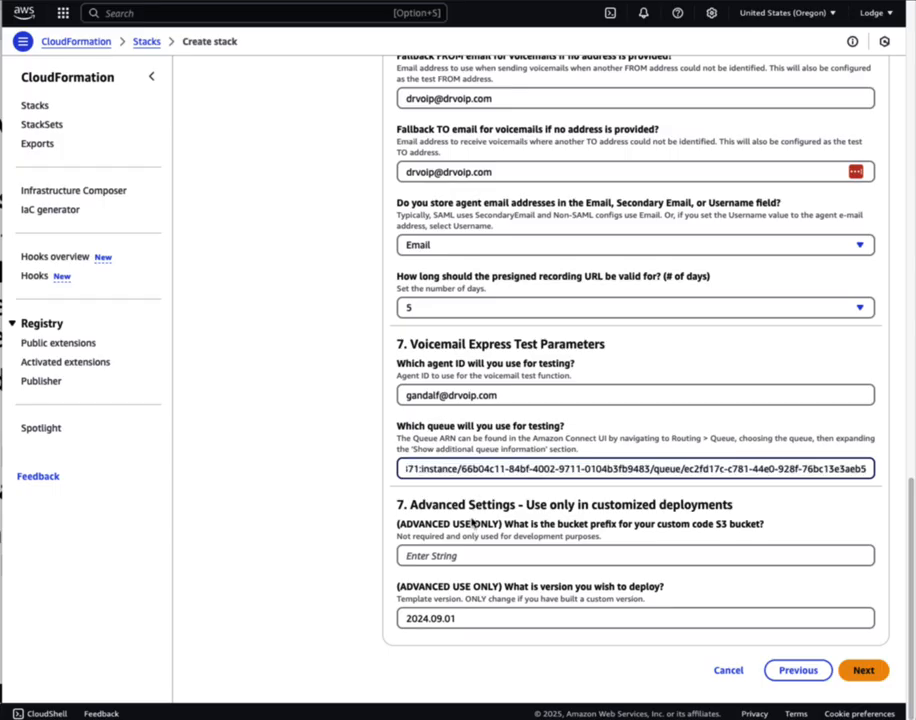
left_click(462, 556)
double_click(443, 596)
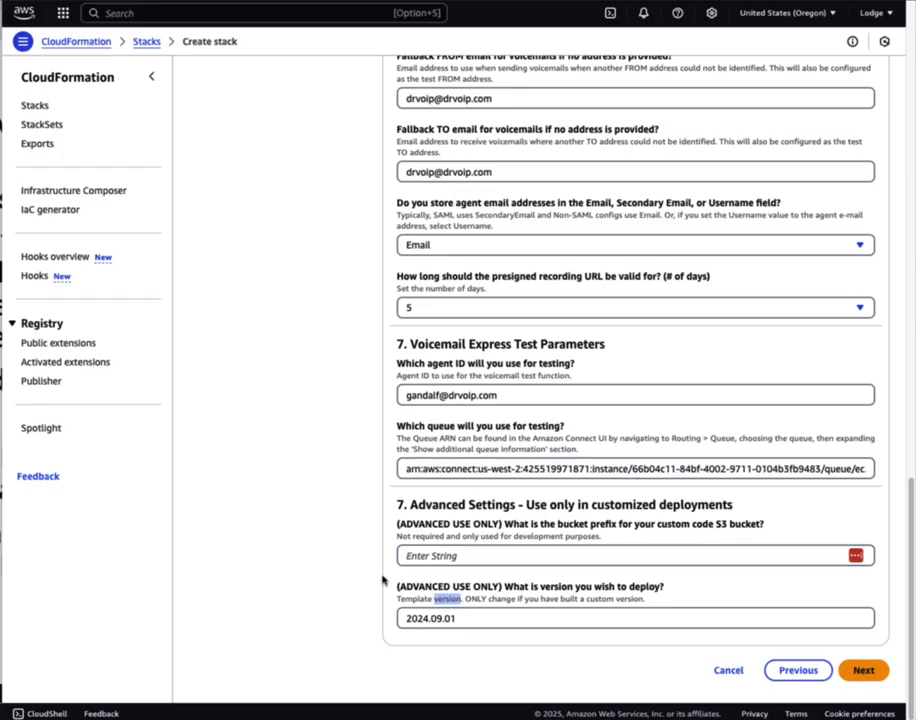
left_click(298, 560)
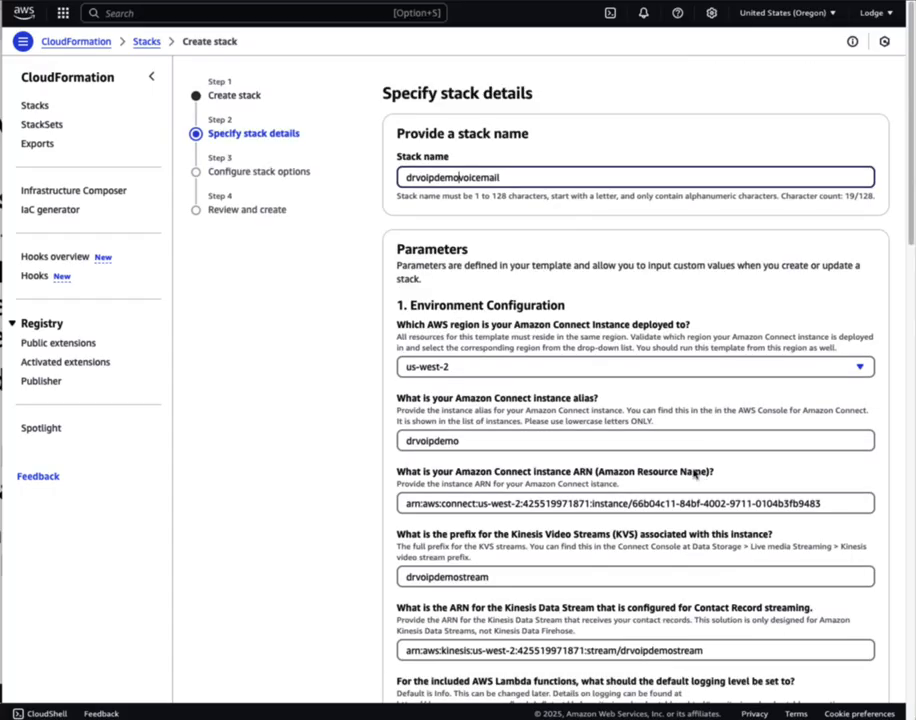
scroll(695, 474, "down", 12)
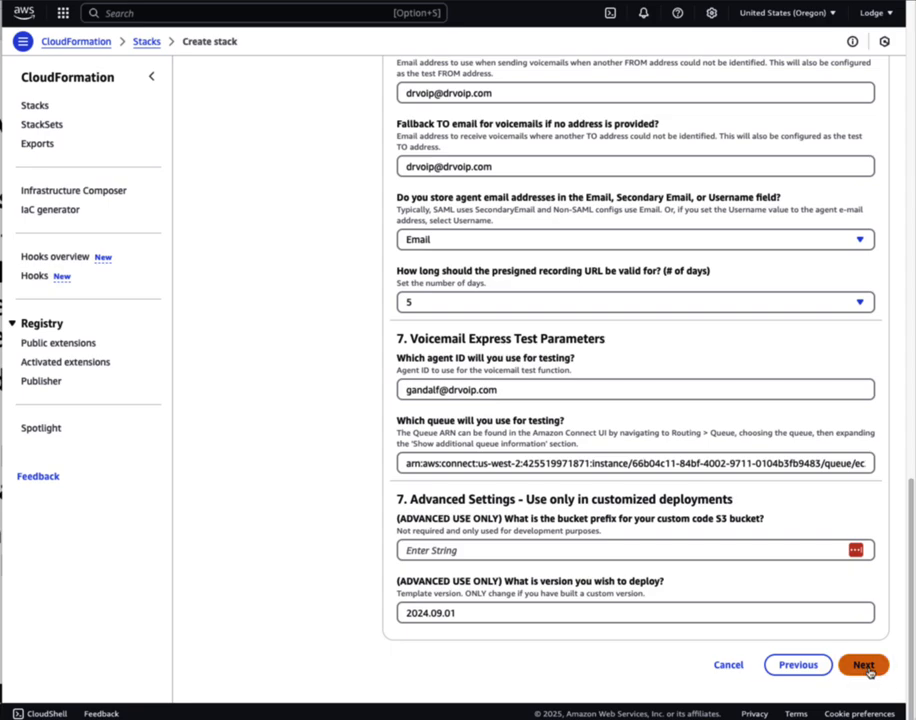
left_click(863, 664)
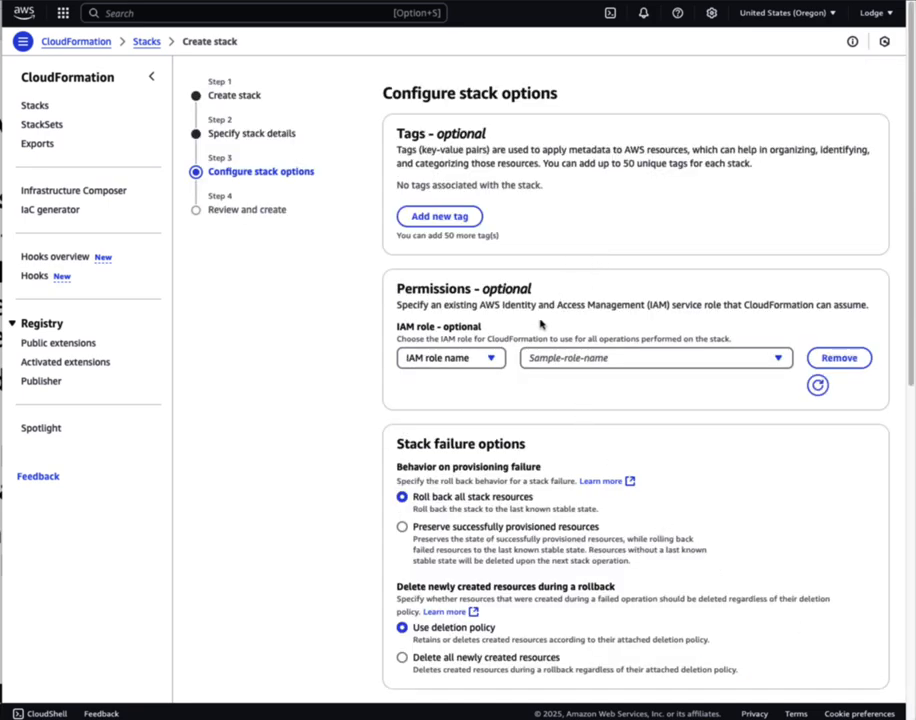
Leave the stack's IAM role unselected, keeping the default permissions
left_click(611, 359)
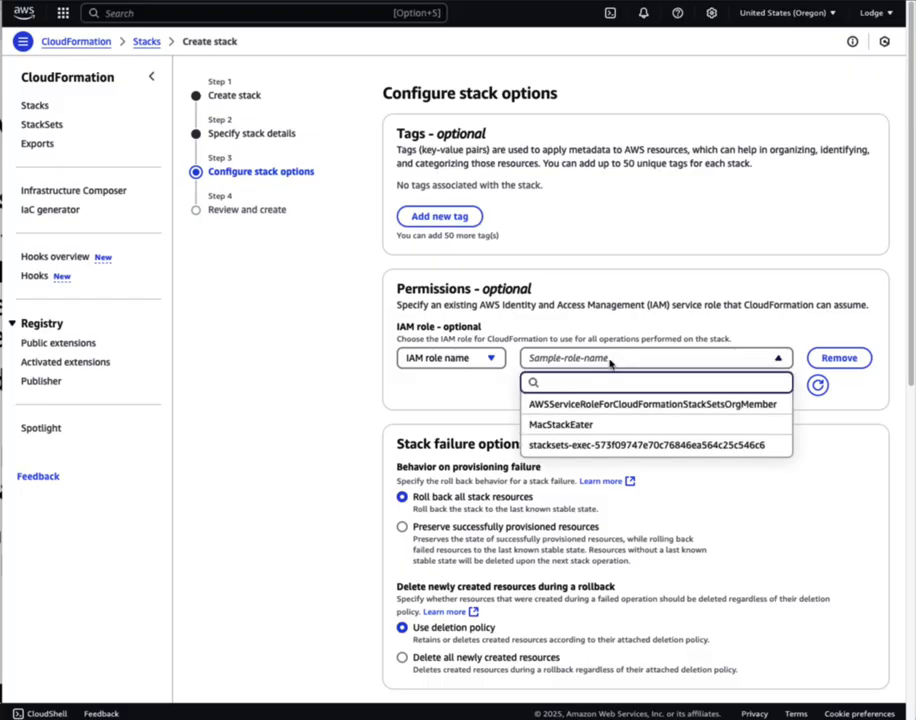
left_click(608, 359)
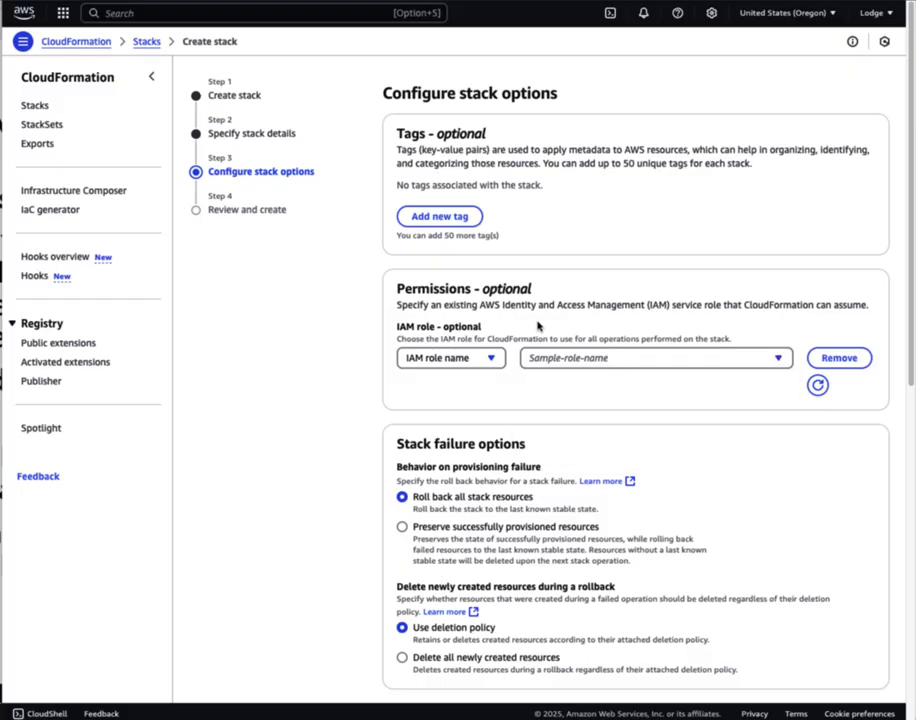
left_click_drag(398, 305, 868, 305)
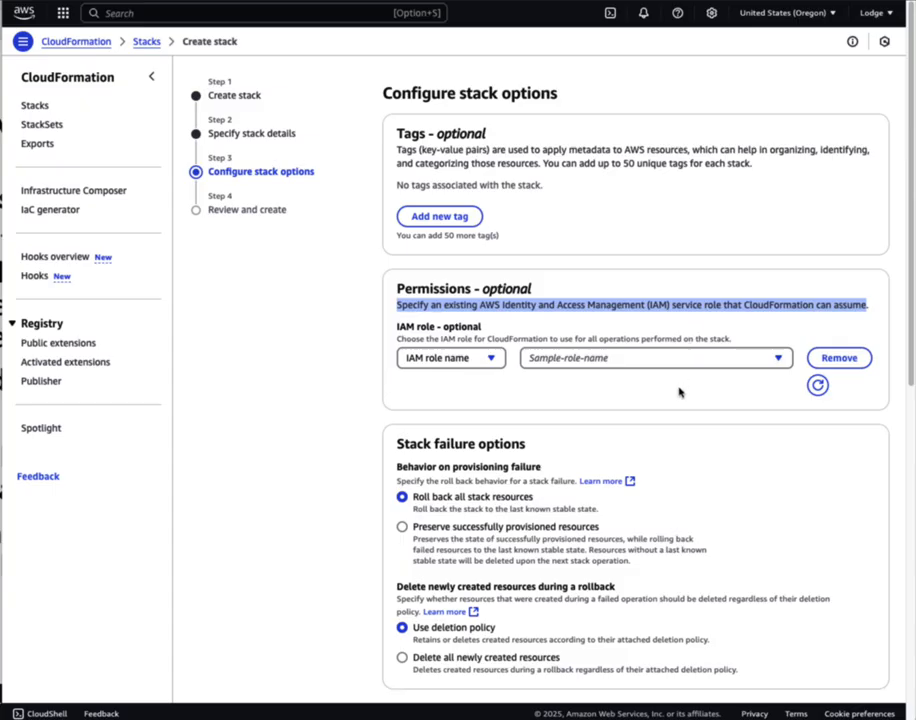
Acknowledge the IAM resources and CAPABILITY_AUTO_EXPAND capabilities, then proceed to Review and create
scroll(681, 392, "down", 3)
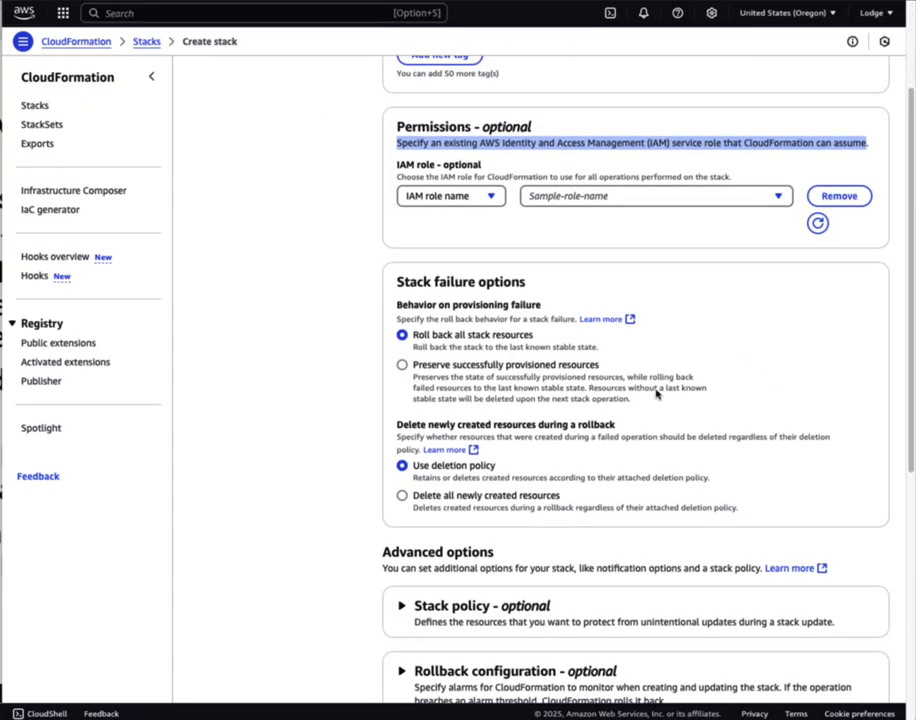
scroll(617, 491, "down", 3)
scroll(609, 509, "up", 1)
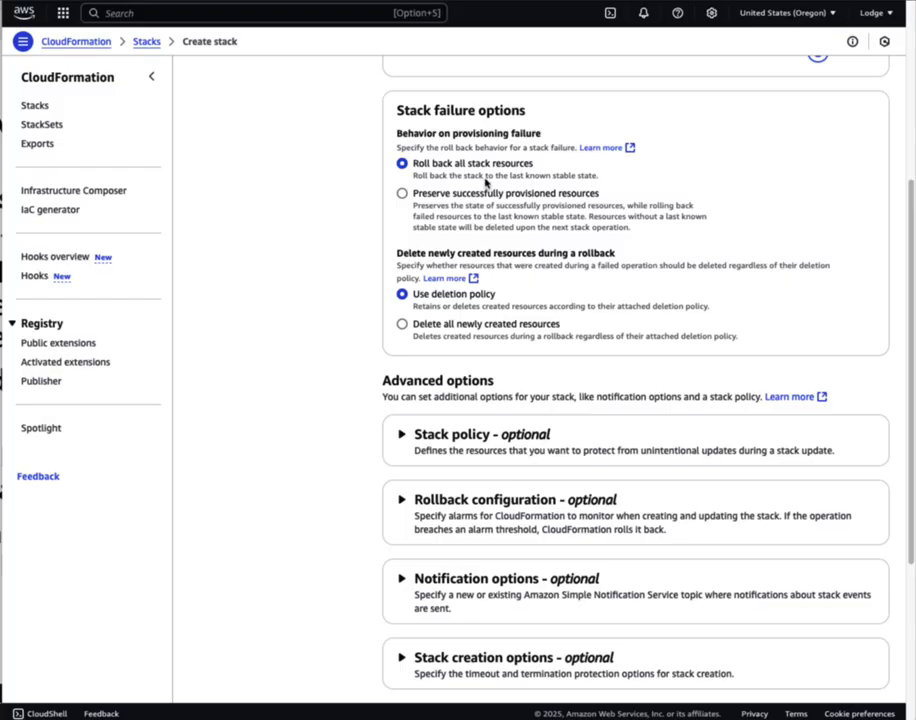
scroll(594, 265, "down", 3)
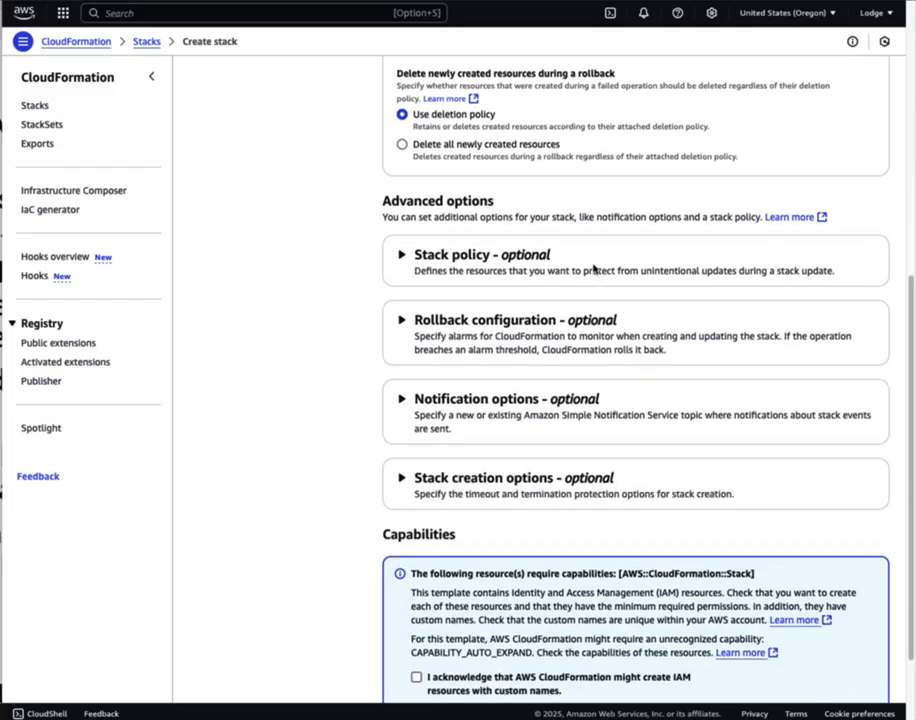
scroll(594, 267, "down", 2)
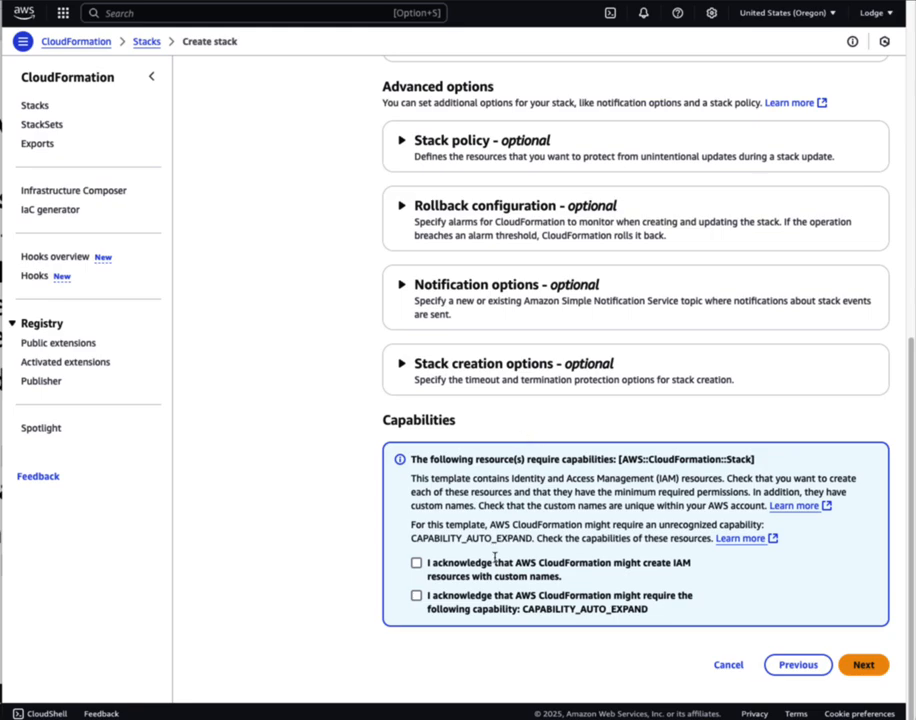
scroll(492, 532, "up", 10)
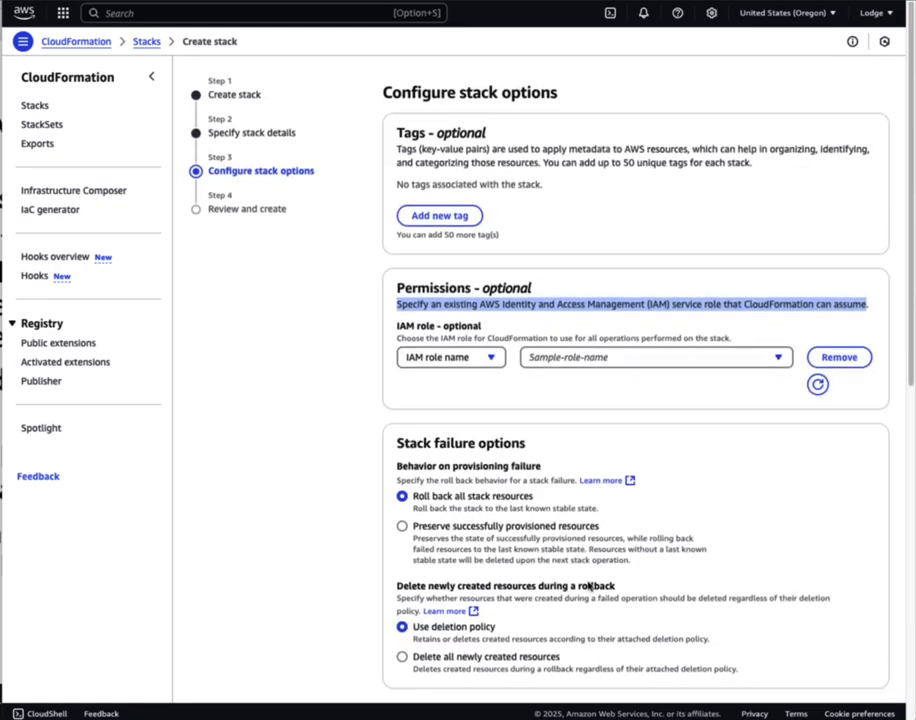
scroll(563, 487, "down", 4)
scroll(563, 487, "down", 5)
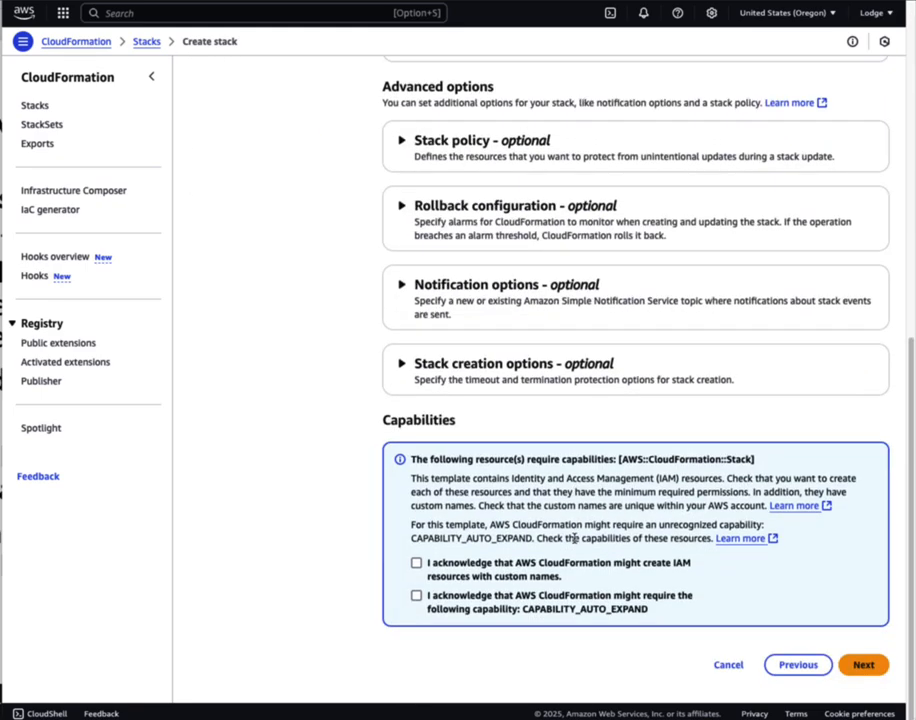
left_click(416, 563)
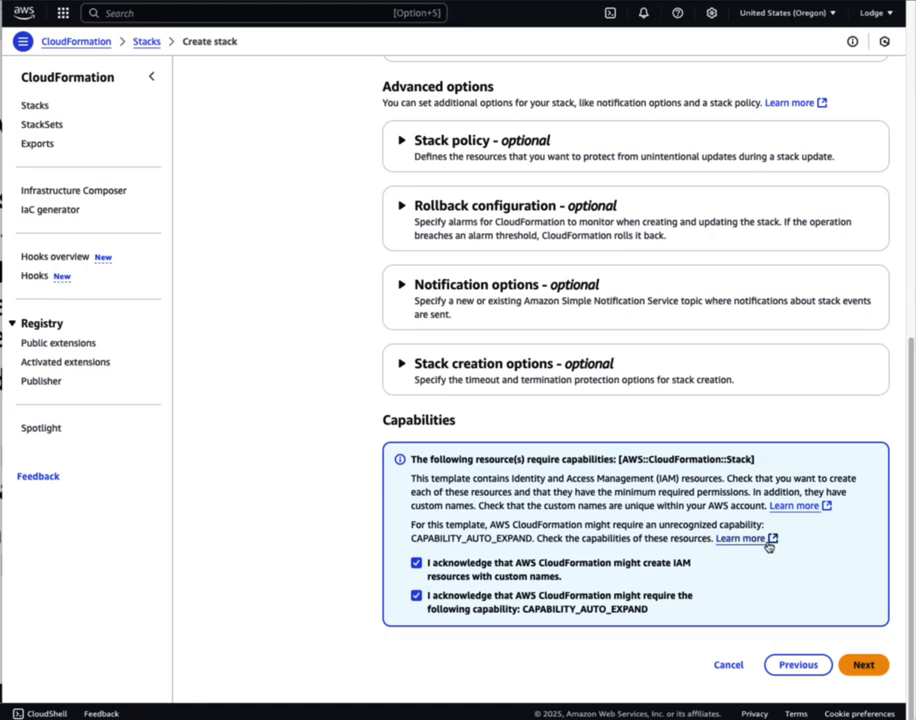
left_click(866, 664)
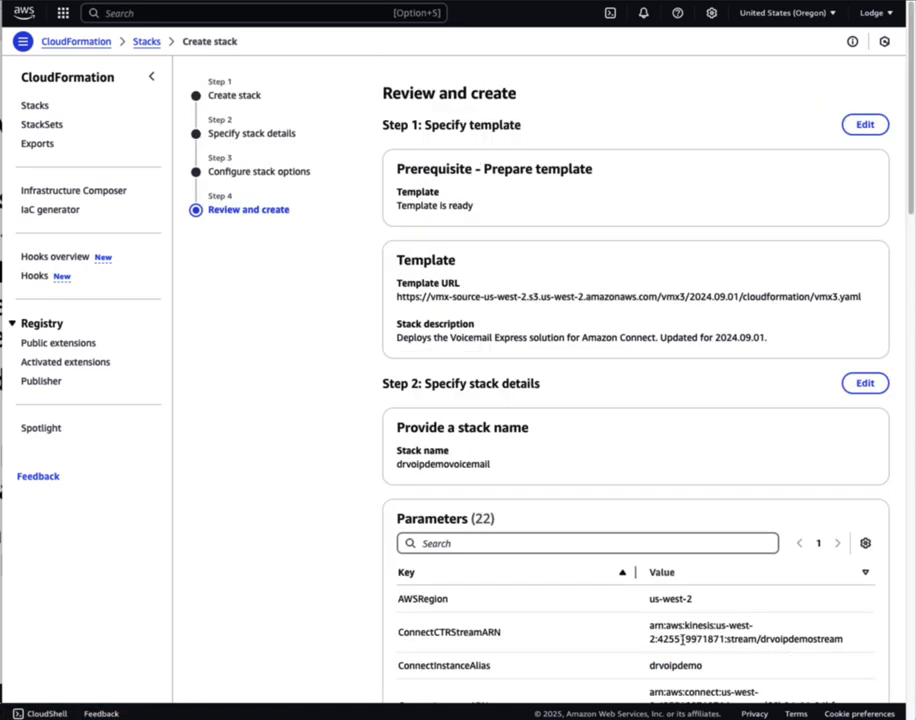
Copy the parameter names and values from the review page's Parameters table
scroll(682, 638, "down", 10)
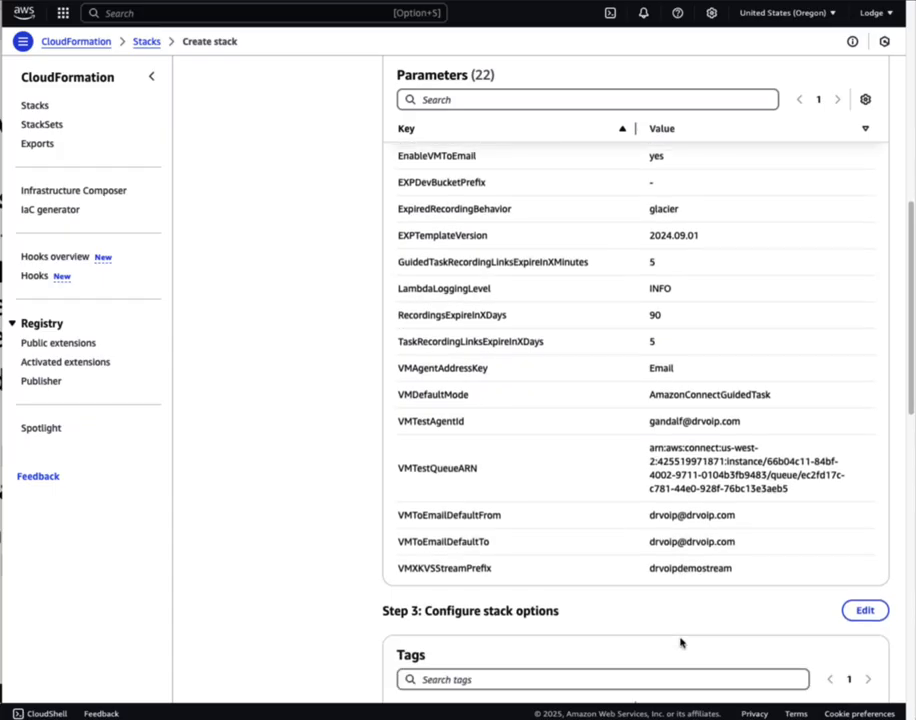
scroll(680, 642, "up", 2)
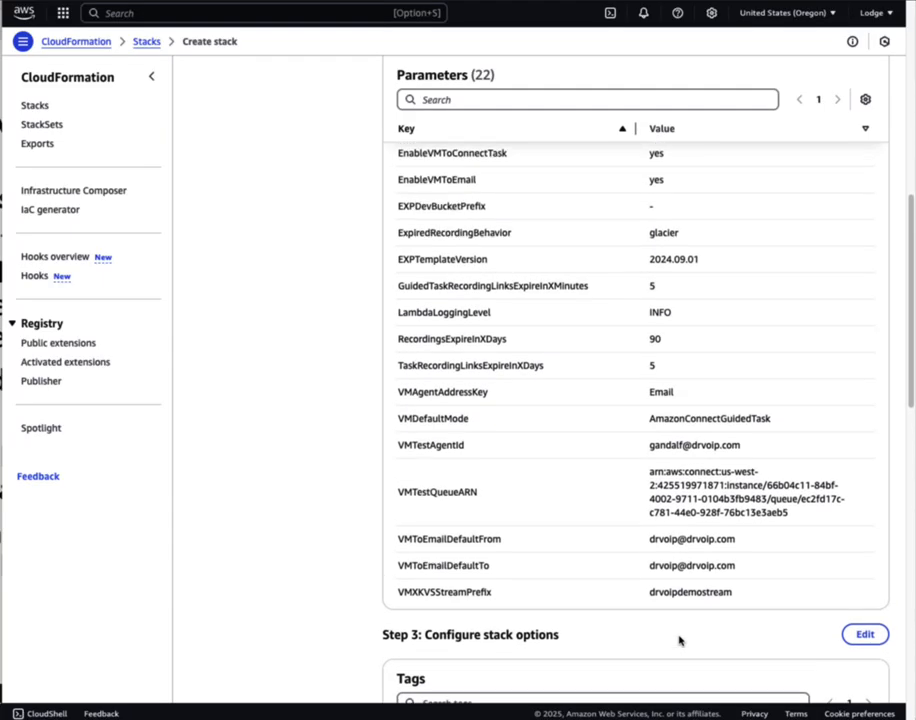
scroll(679, 638, "up", 5)
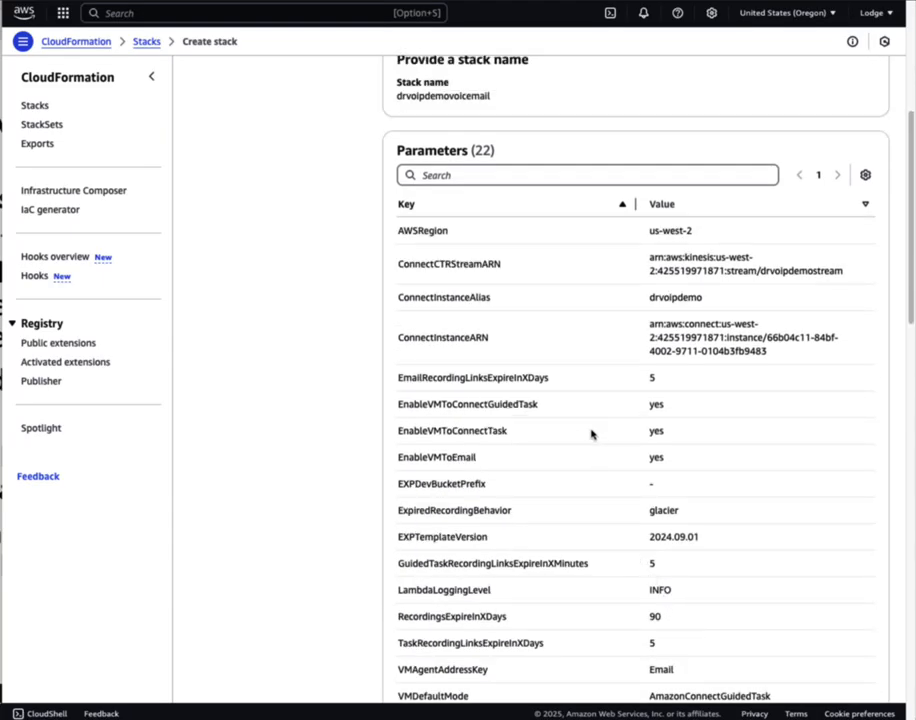
left_click_drag(397, 230, 781, 339)
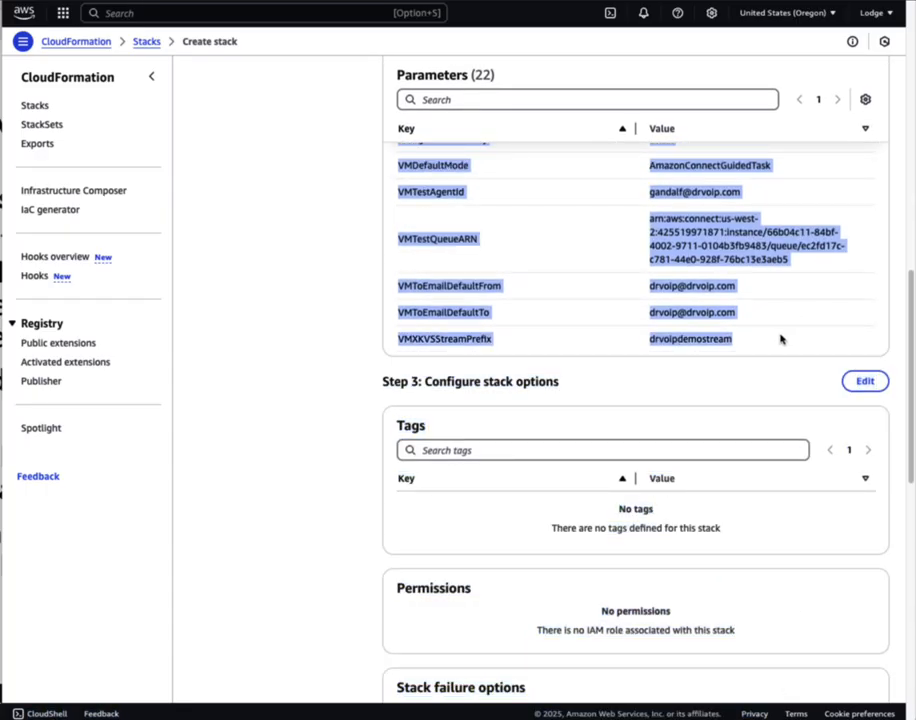
right_click(716, 196)
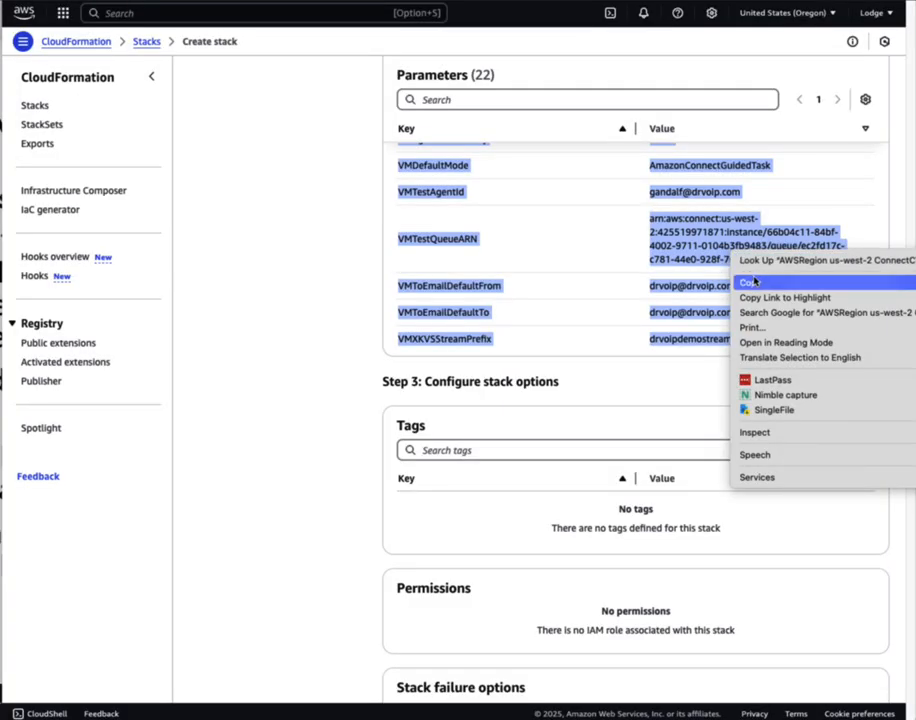
left_click(733, 215)
scroll(683, 468, "down", 7)
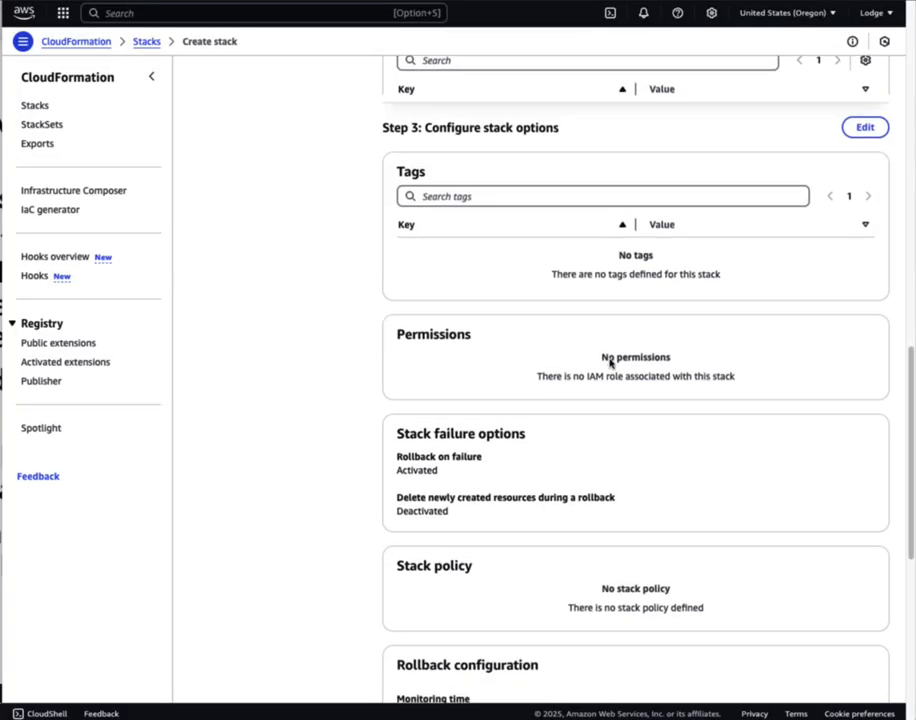
scroll(592, 417, "down", 2)
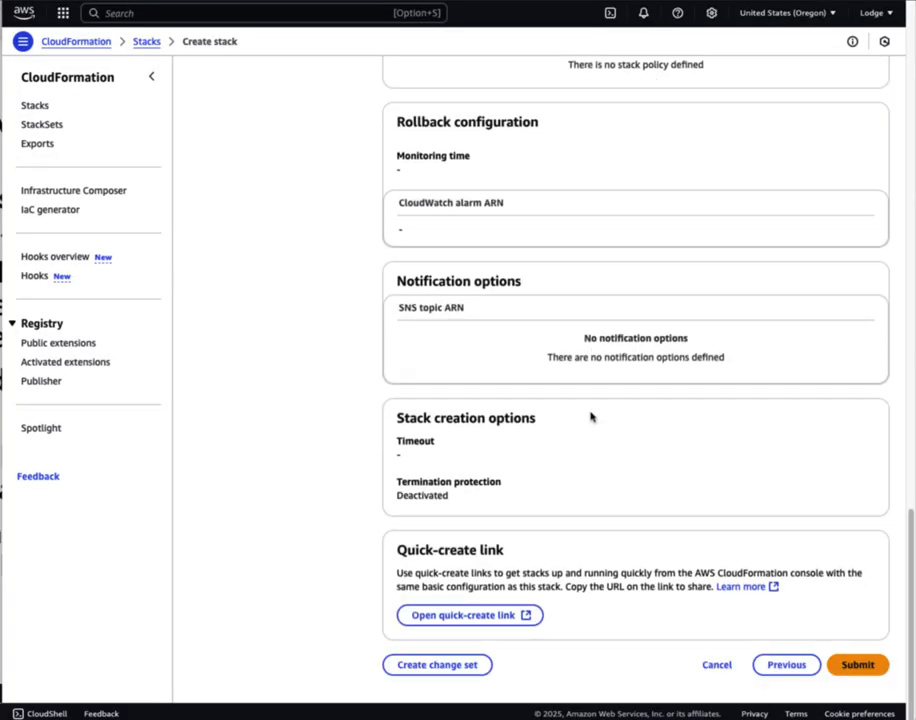
Submit the drvoipdemovoicemail stack and check the nested VMXCoreStack events until CREATE_COMPLETE
left_click(863, 672)
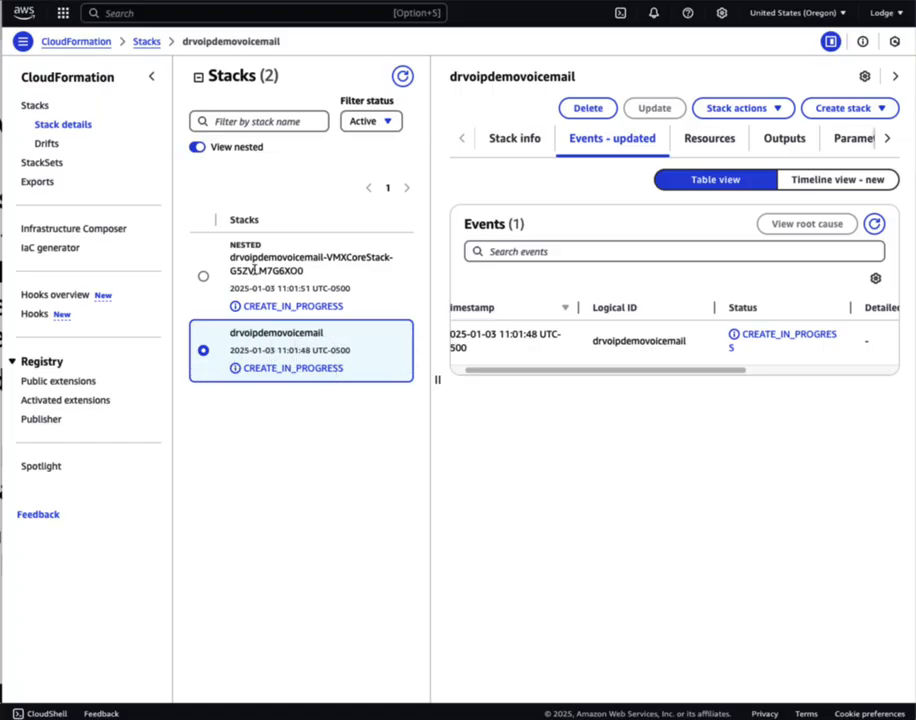
left_click_drag(236, 255, 372, 302)
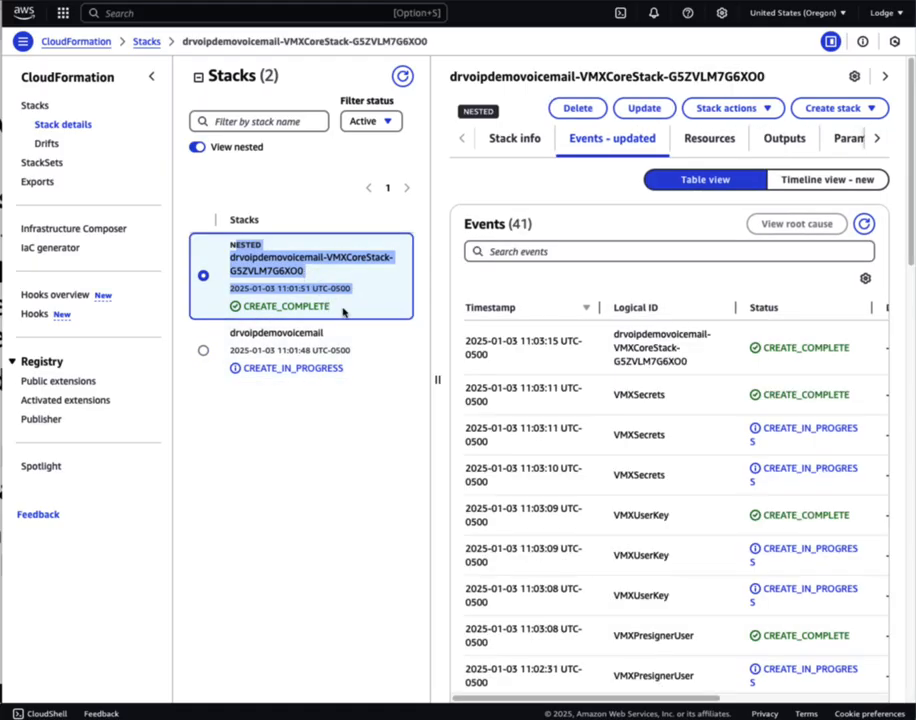
left_click(333, 477)
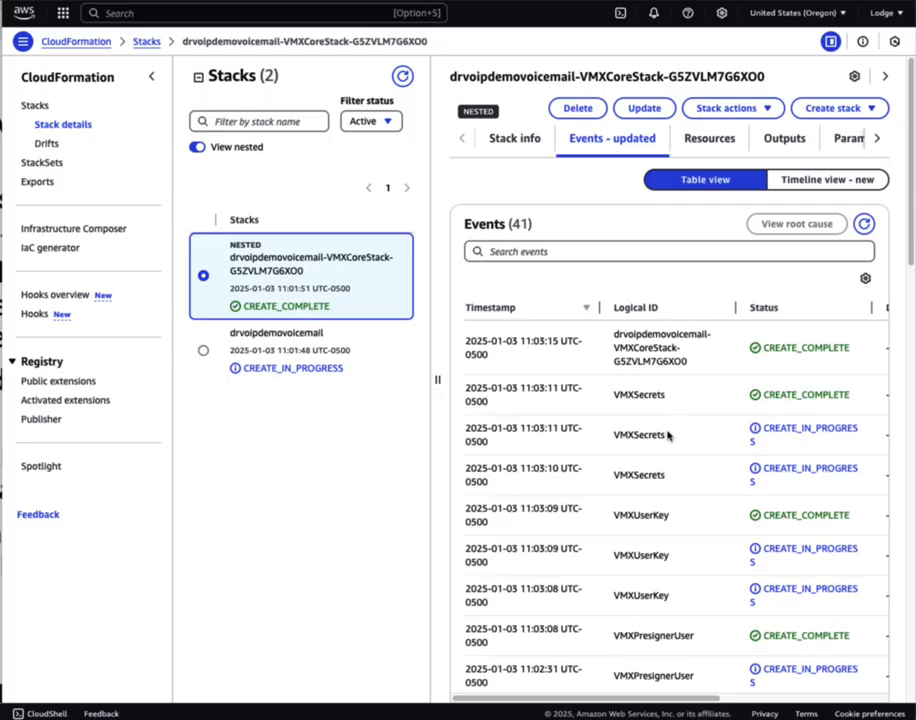
scroll(664, 432, "down", 10)
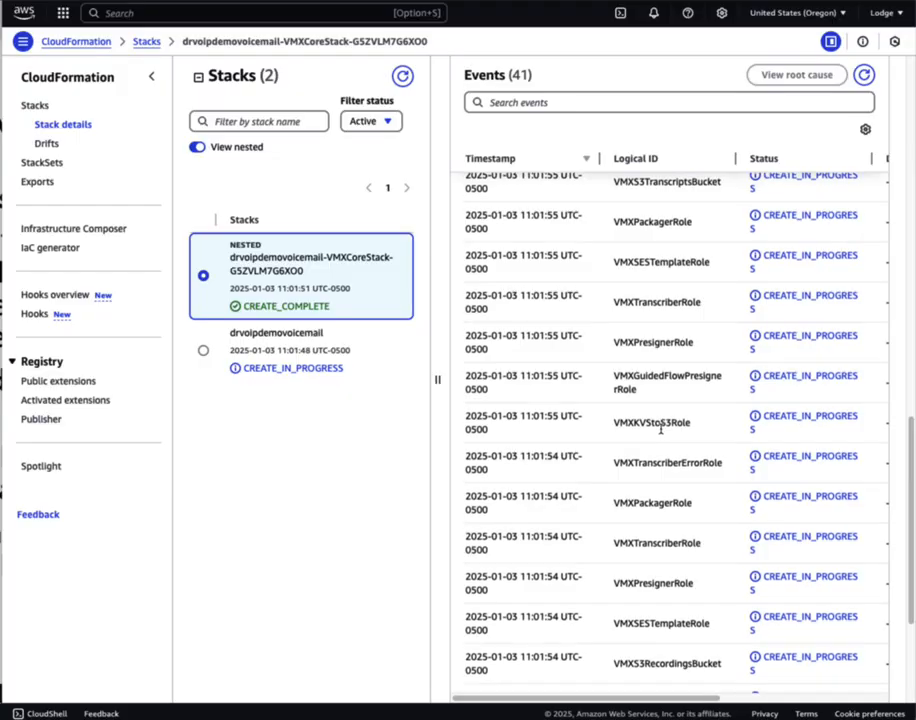
scroll(660, 428, "up", 10)
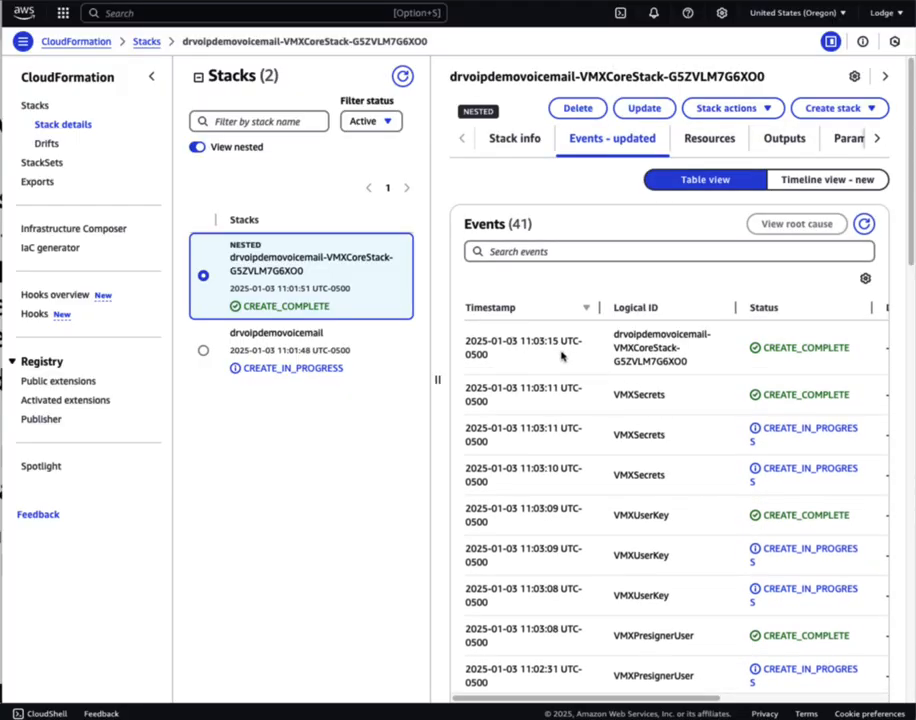
scroll(612, 412, "down", 10)
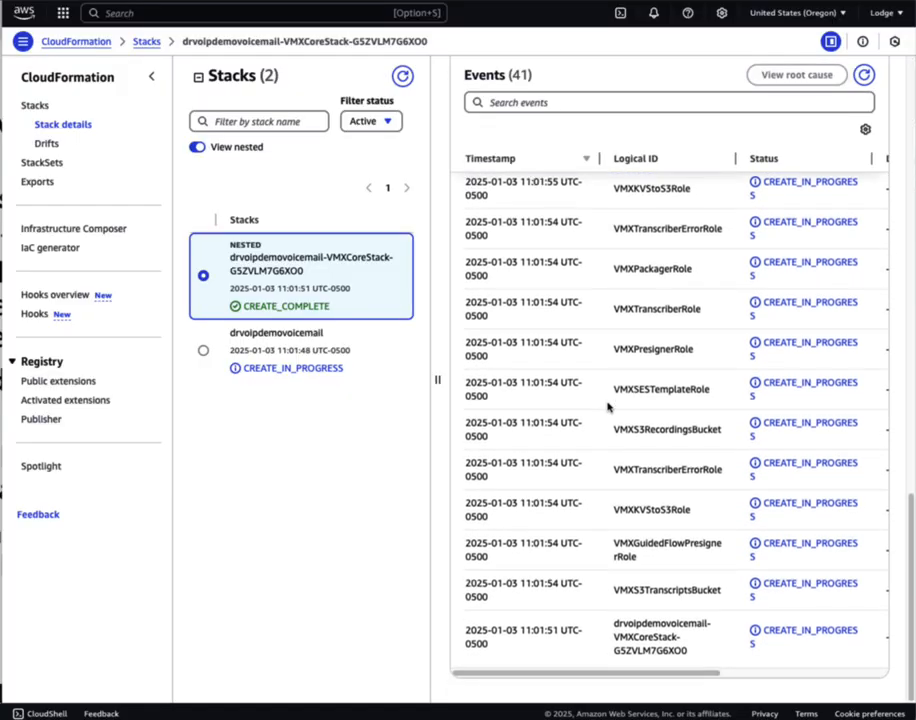
scroll(660, 470, "up", 10)
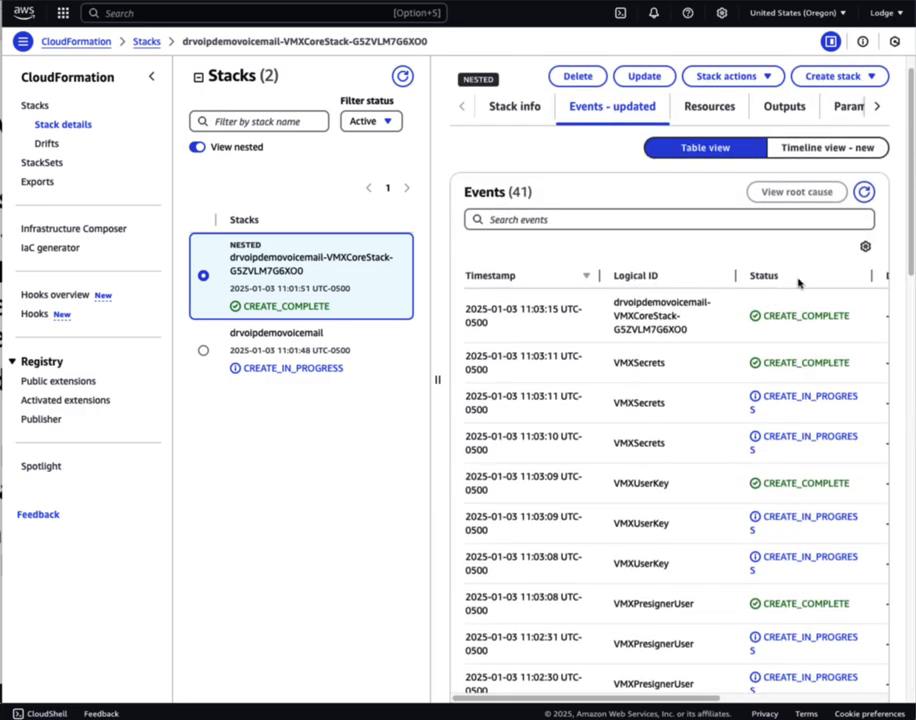
scroll(752, 396, "up", 1)
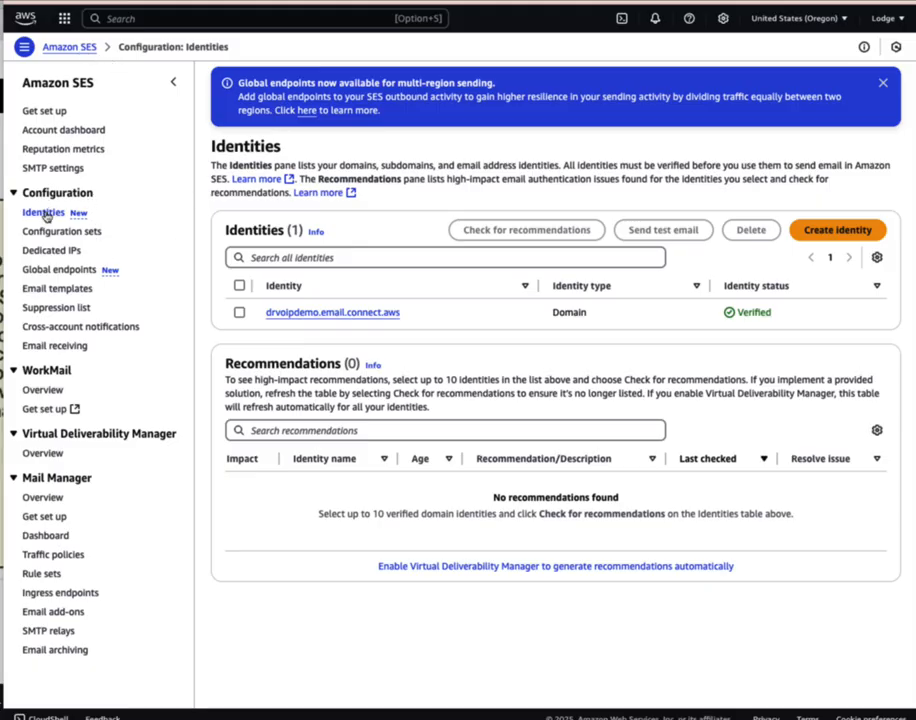
Create an SES email address identity for the drvoip.com default sender address
left_click(834, 237)
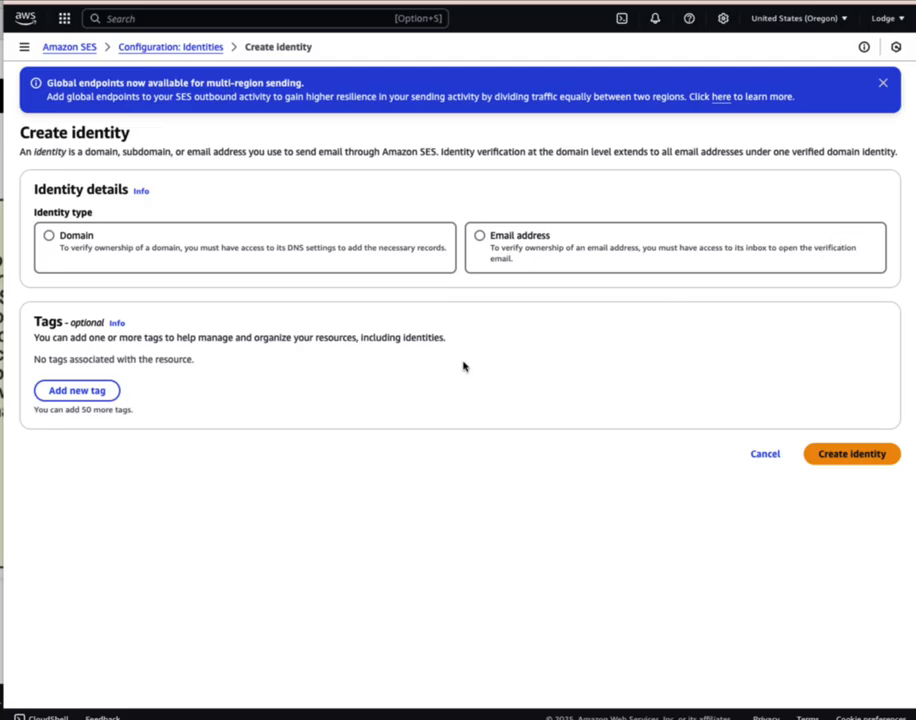
left_click(481, 236)
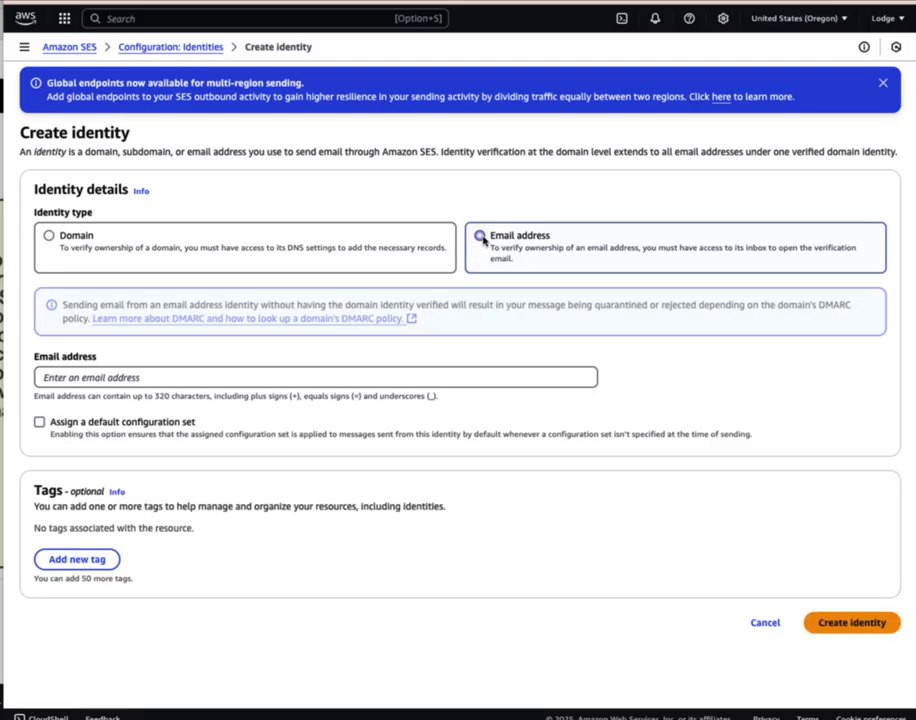
left_click(88, 377)
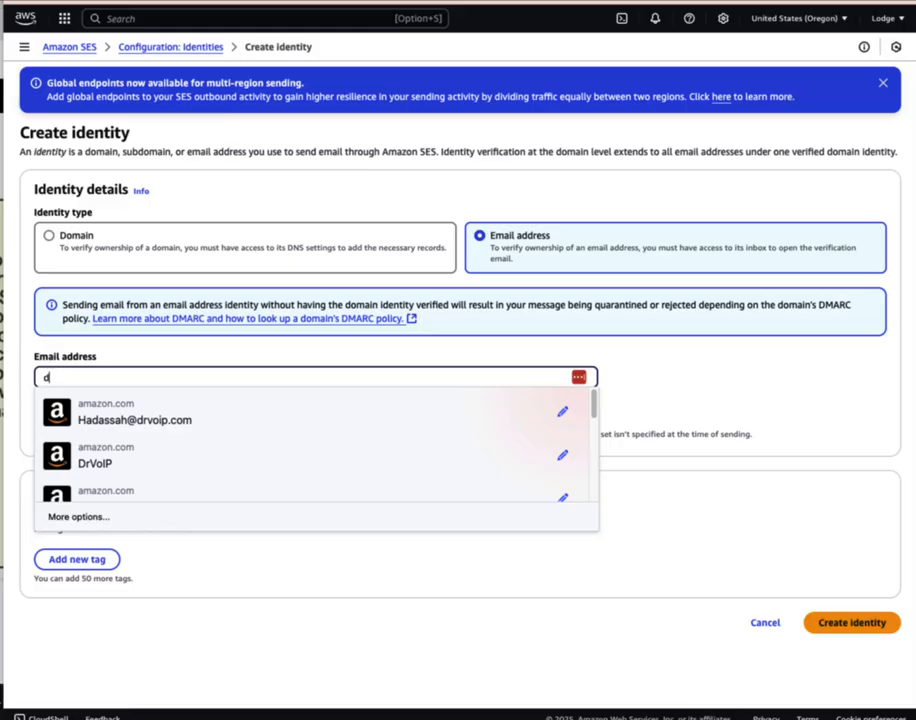
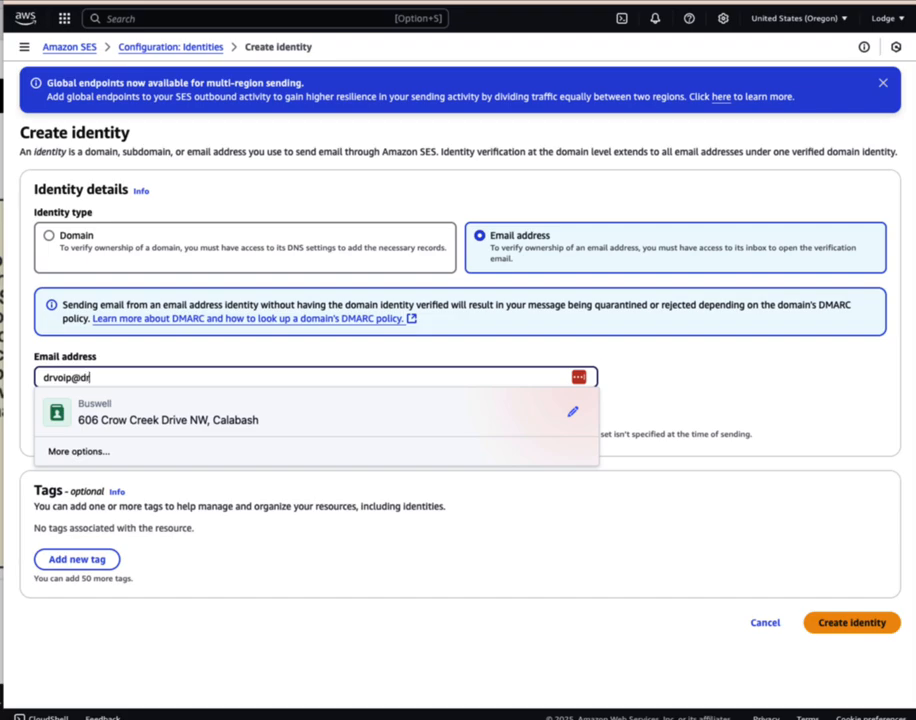
left_click(380, 565)
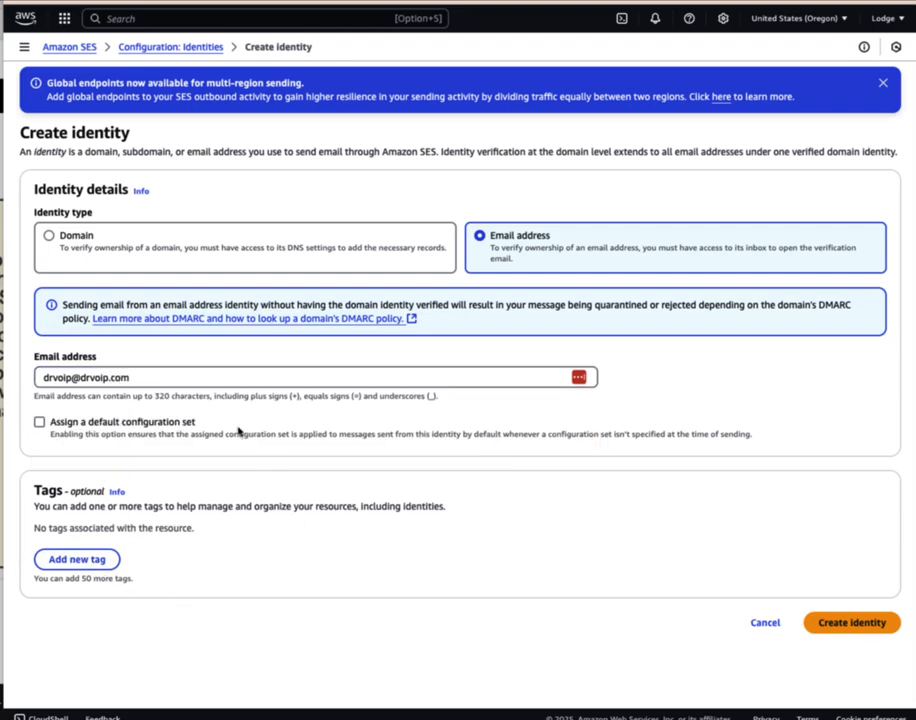
left_click(854, 623)
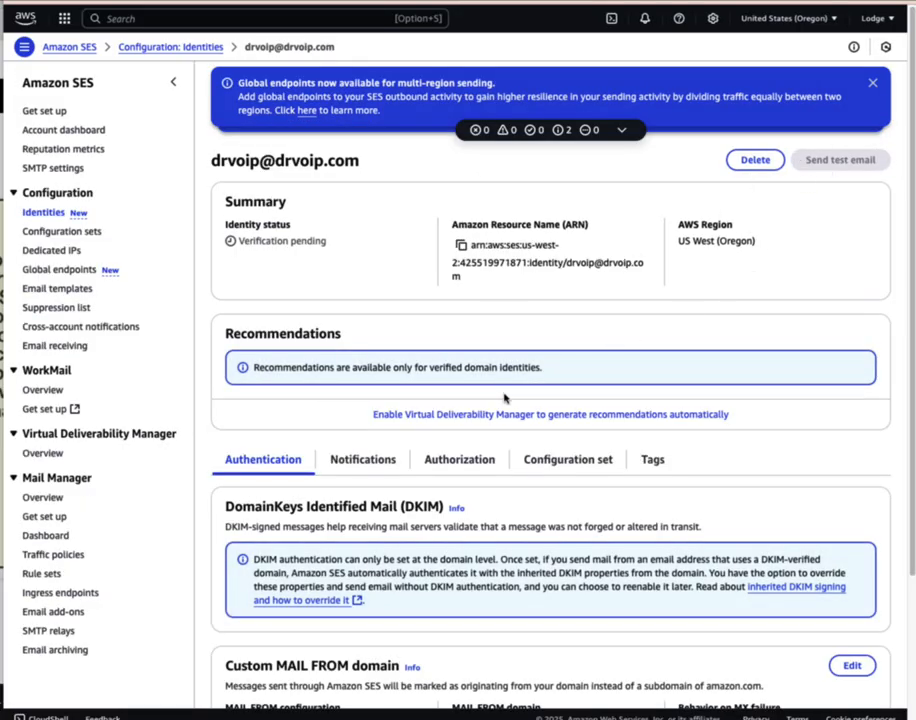
scroll(504, 397, "down", 1)
Add the test agent's drvoip.com email address as another SES email identity
left_click(43, 212)
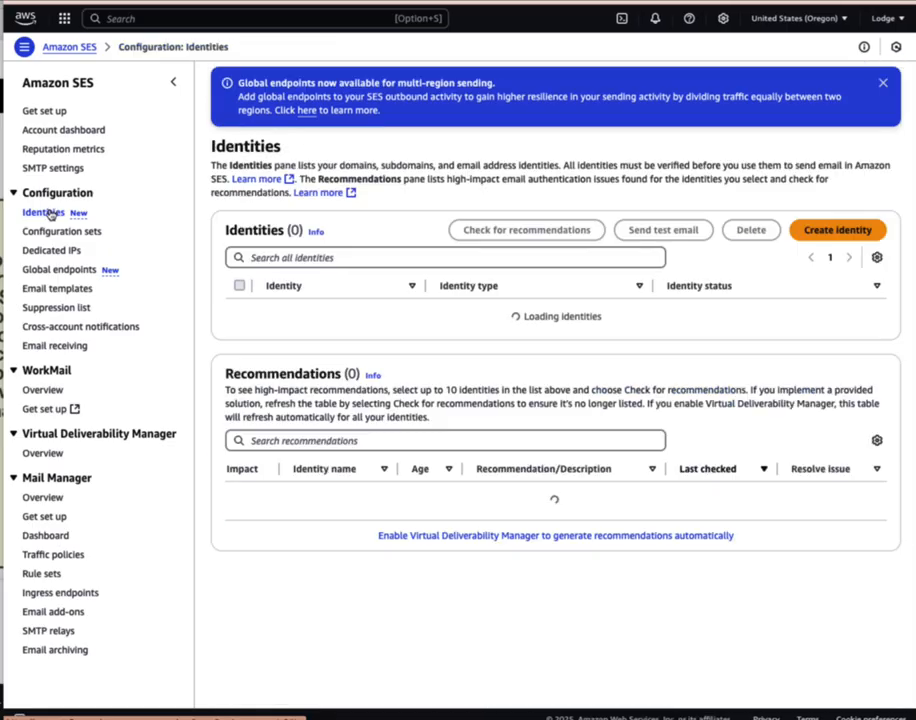
left_click(838, 230)
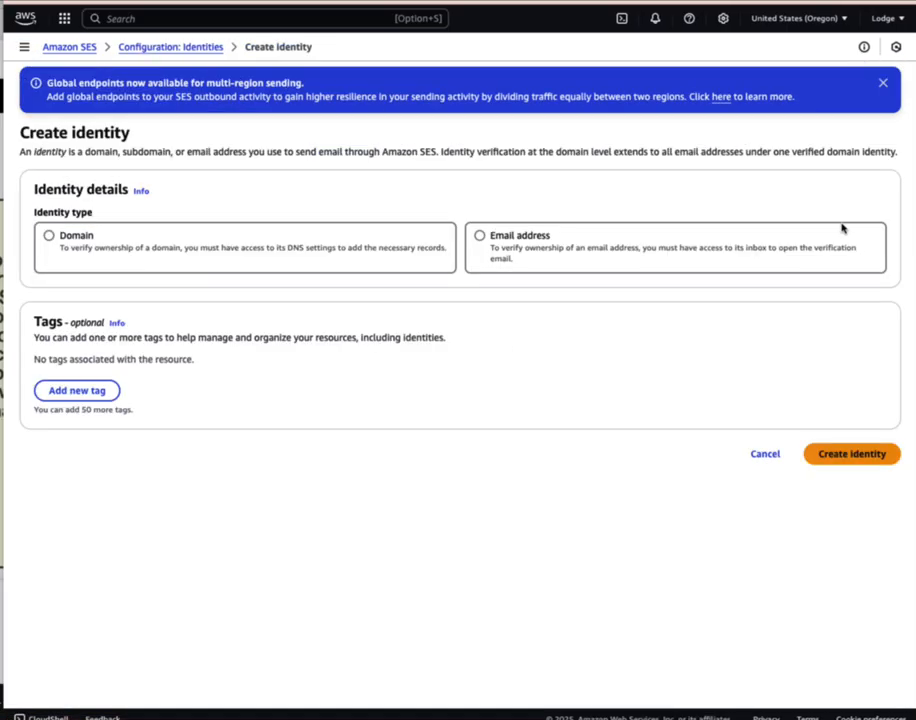
left_click(521, 237)
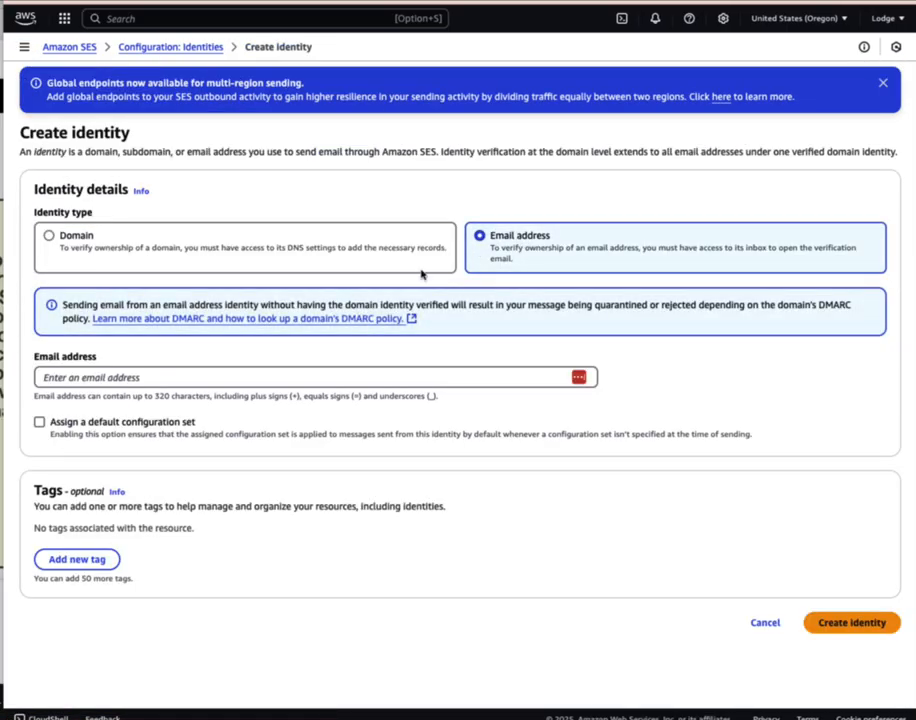
left_click(69, 376)
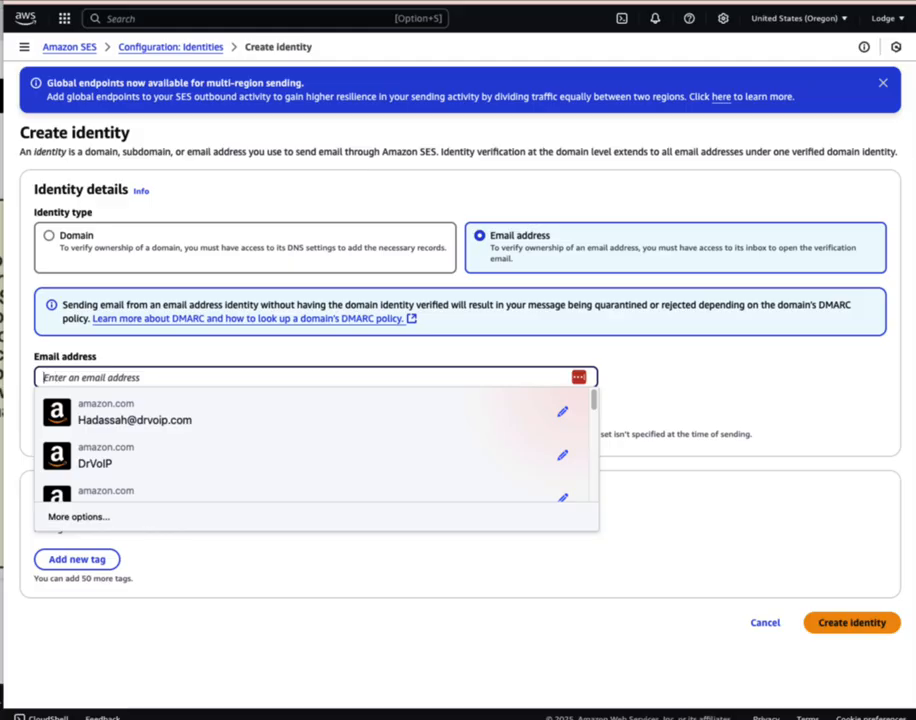
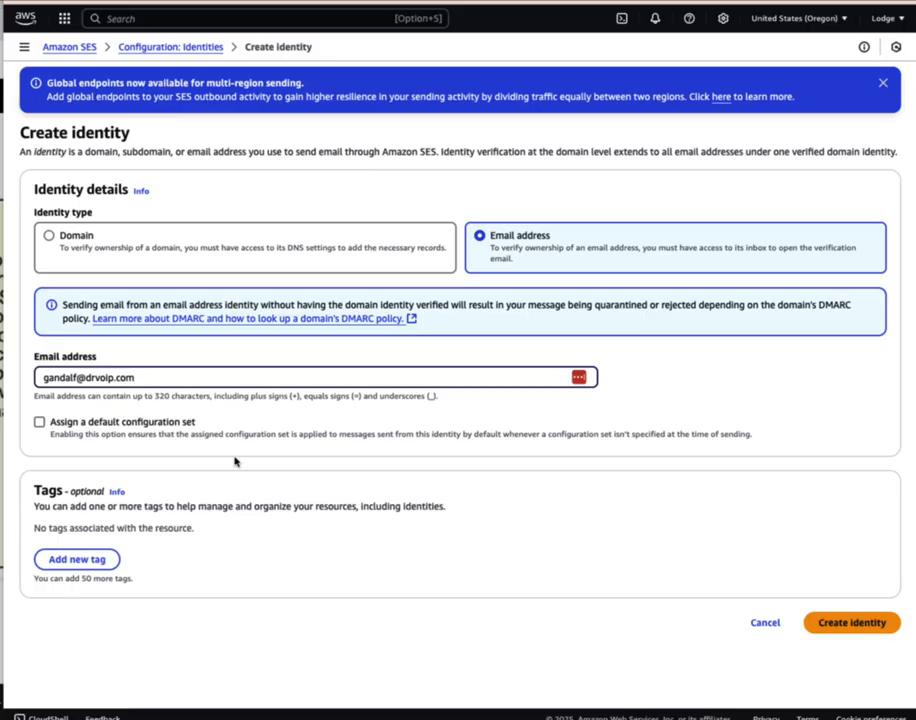
left_click(848, 623)
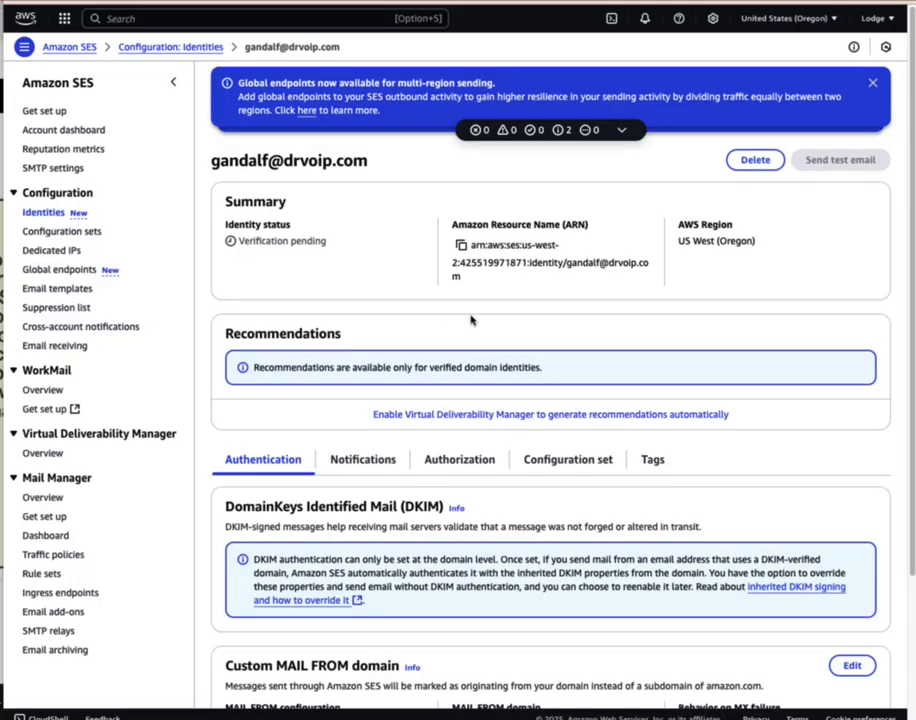
left_click(36, 216)
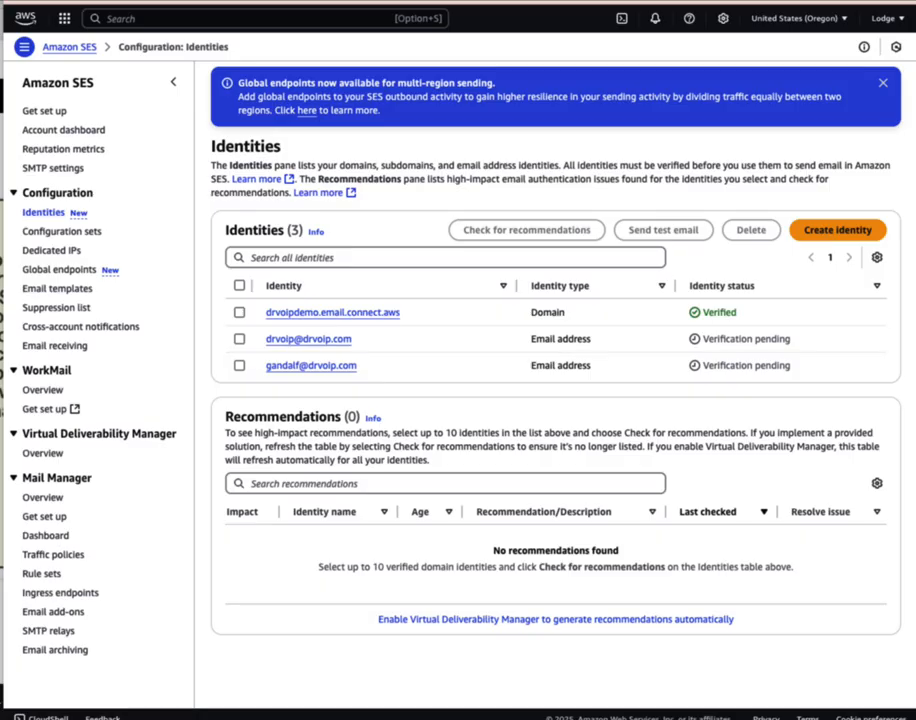
Confirm the address through the SES verification email in Gmail, then return to the console
key("super+Tab")
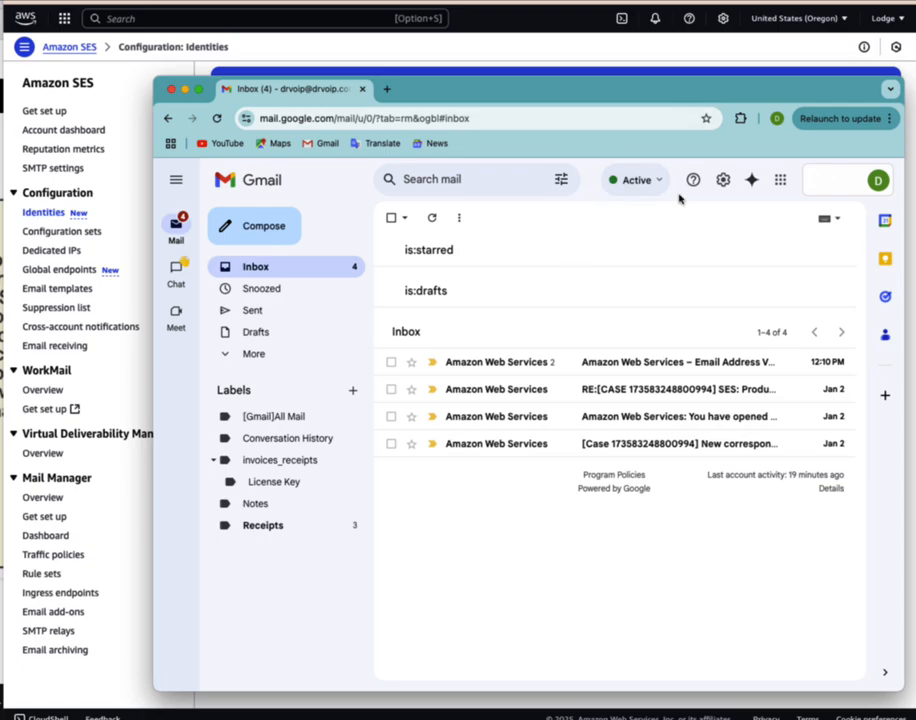
left_click_drag(736, 100, 709, 94)
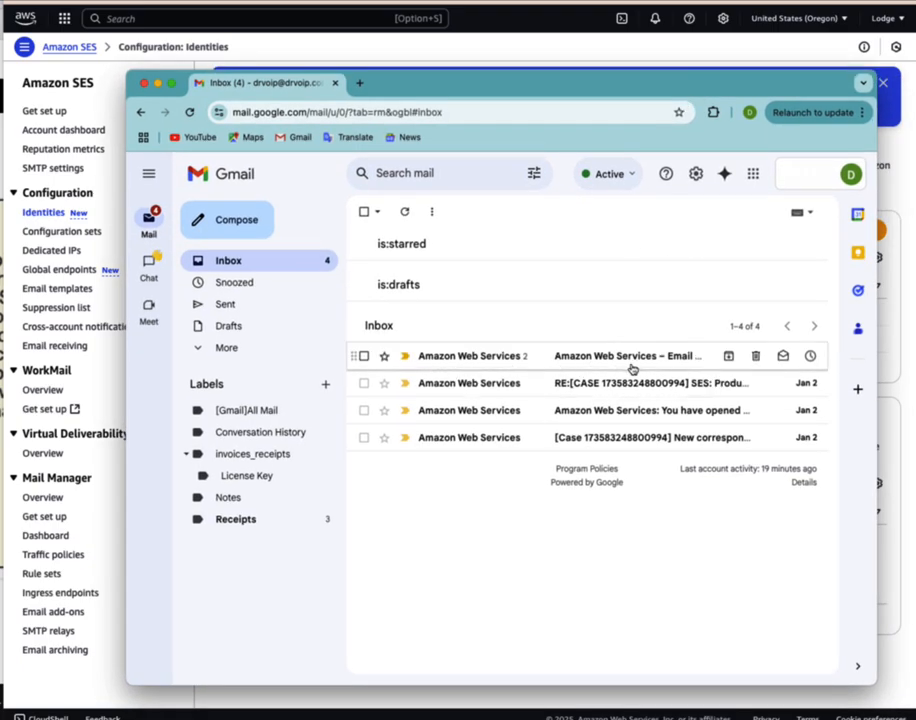
left_click(463, 358)
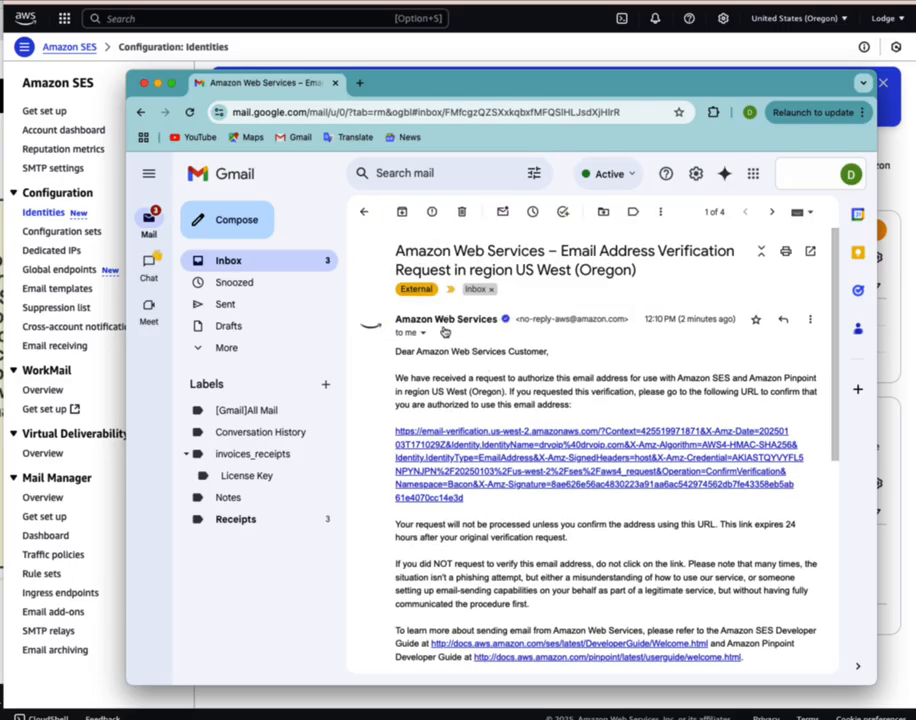
scroll(560, 316, "down", 3)
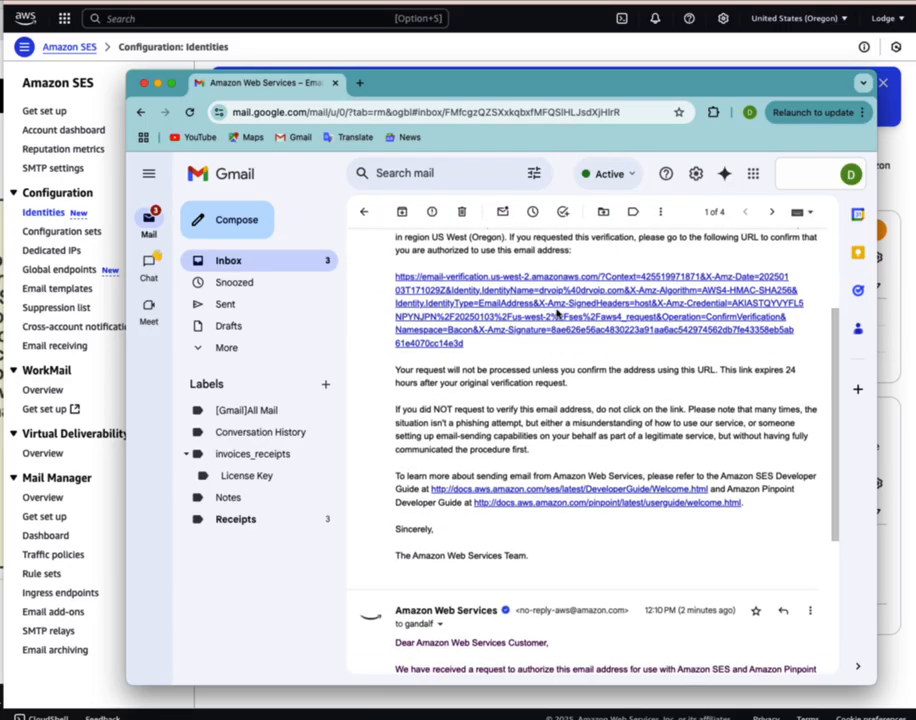
left_click(558, 314)
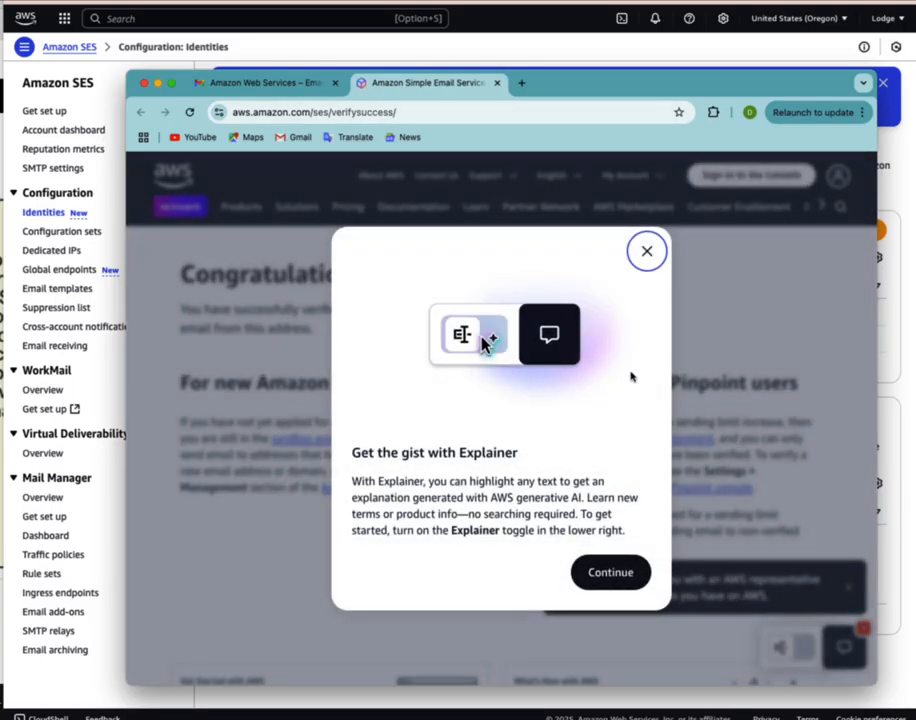
left_click(615, 572)
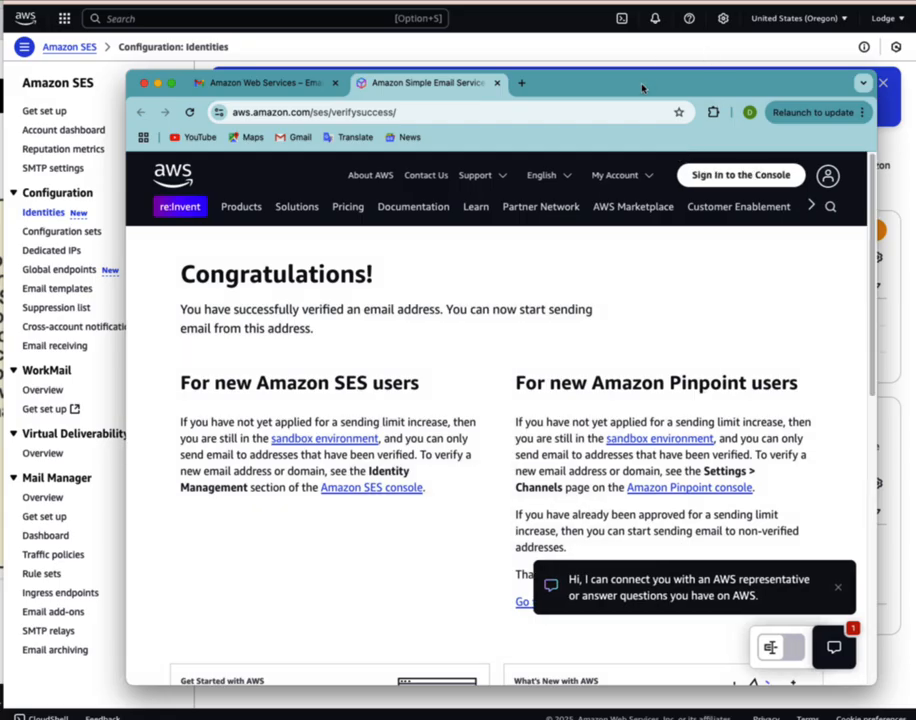
left_click_drag(640, 86, 915, 88)
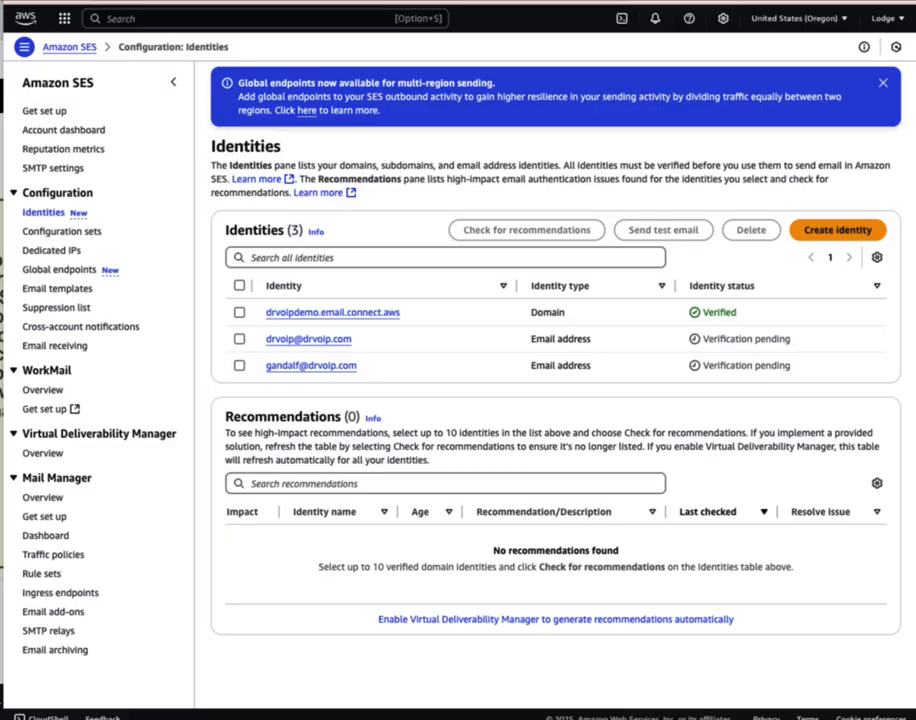
Reload the SES Identities page so the confirmed address shows Verified
key("super+r")
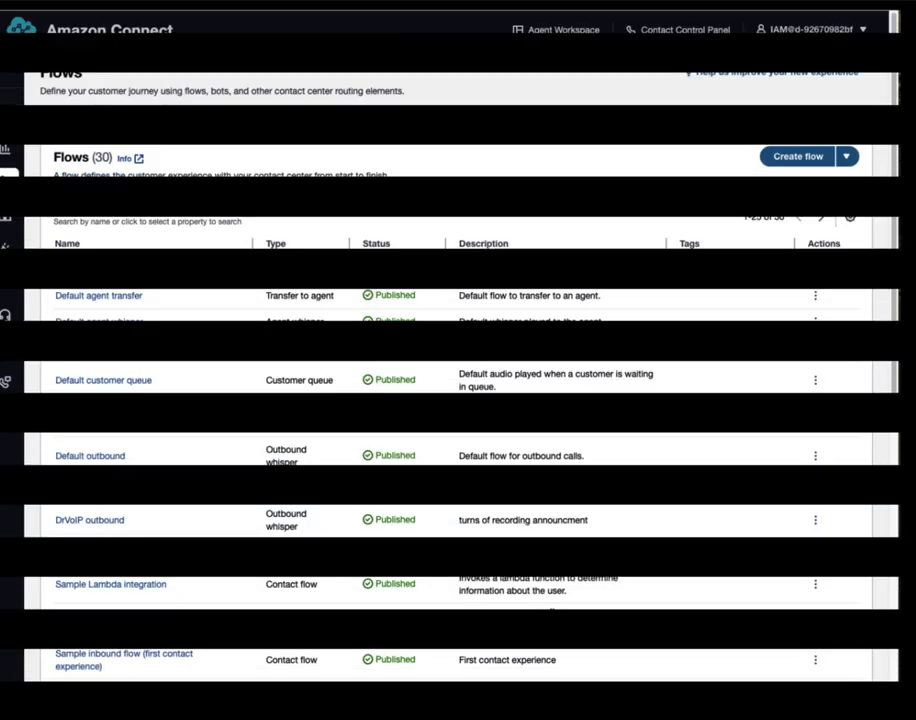
mouse_move(7, 187)
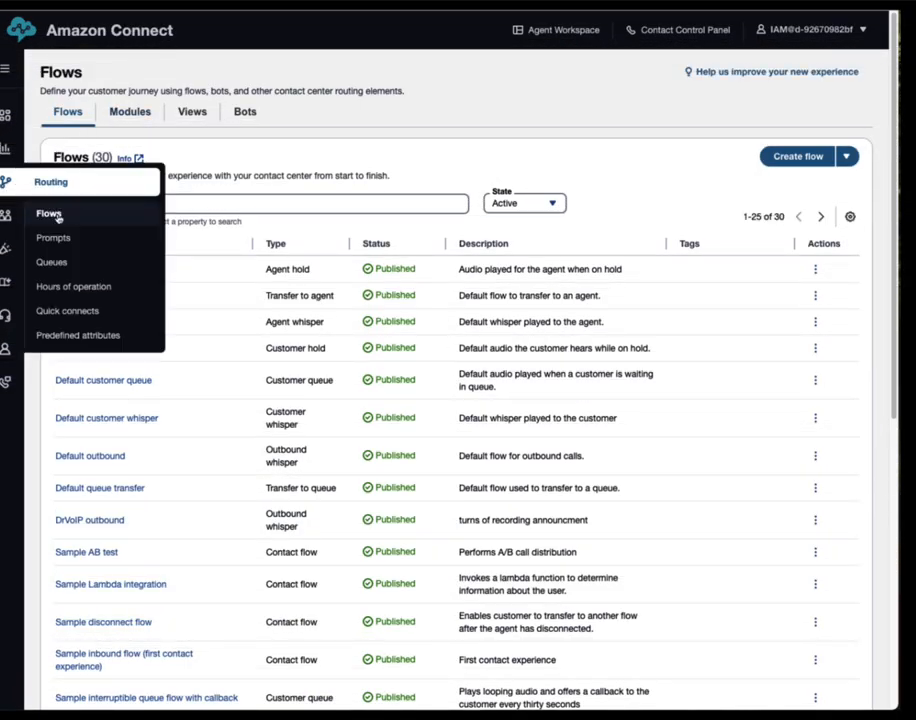
scroll(469, 488, "down", 4)
scroll(469, 490, "down", 2)
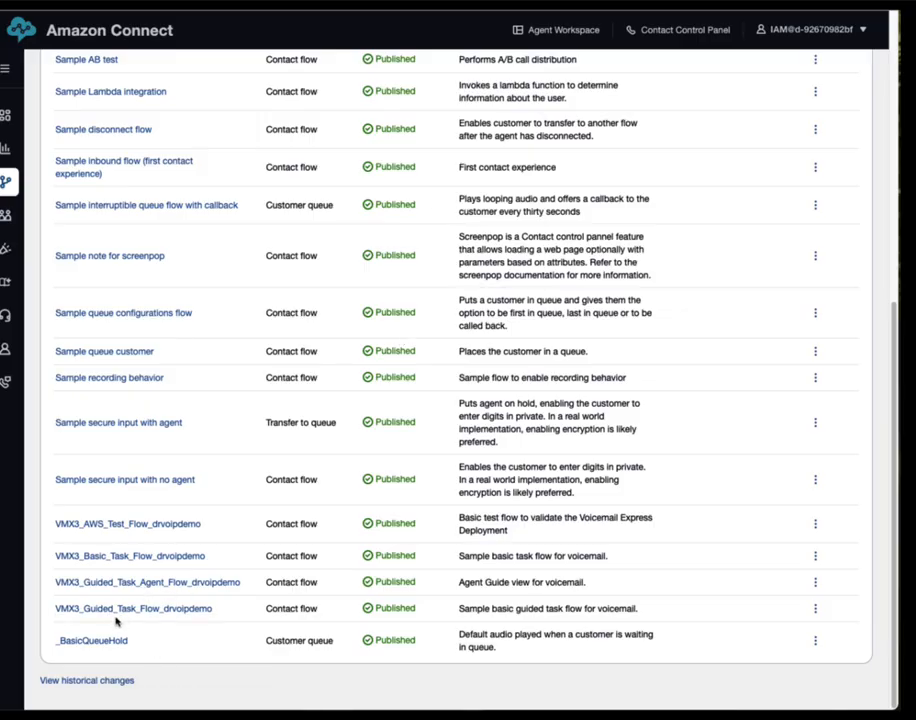
mouse_move(10, 185)
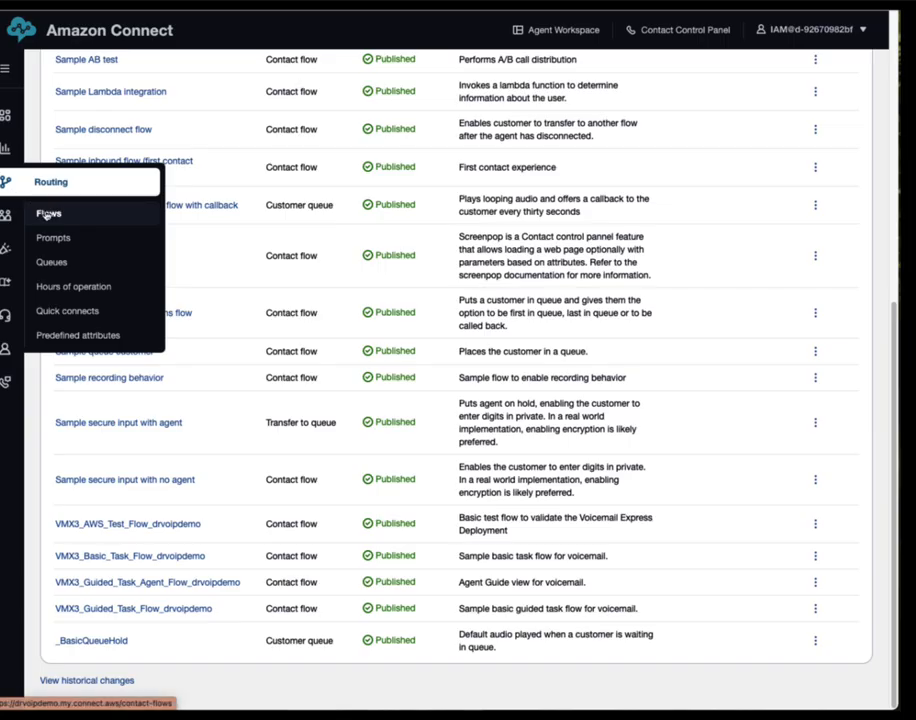
left_click(45, 214)
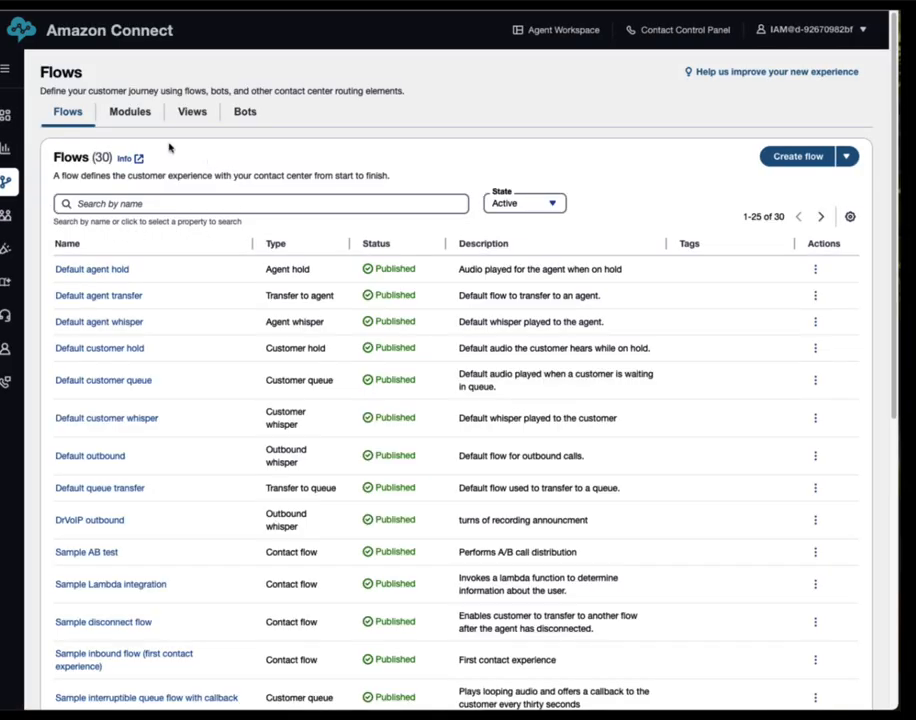
Open the VMX3_Main_VM_Module_drvoipdemo module from the Modules list
left_click(133, 113)
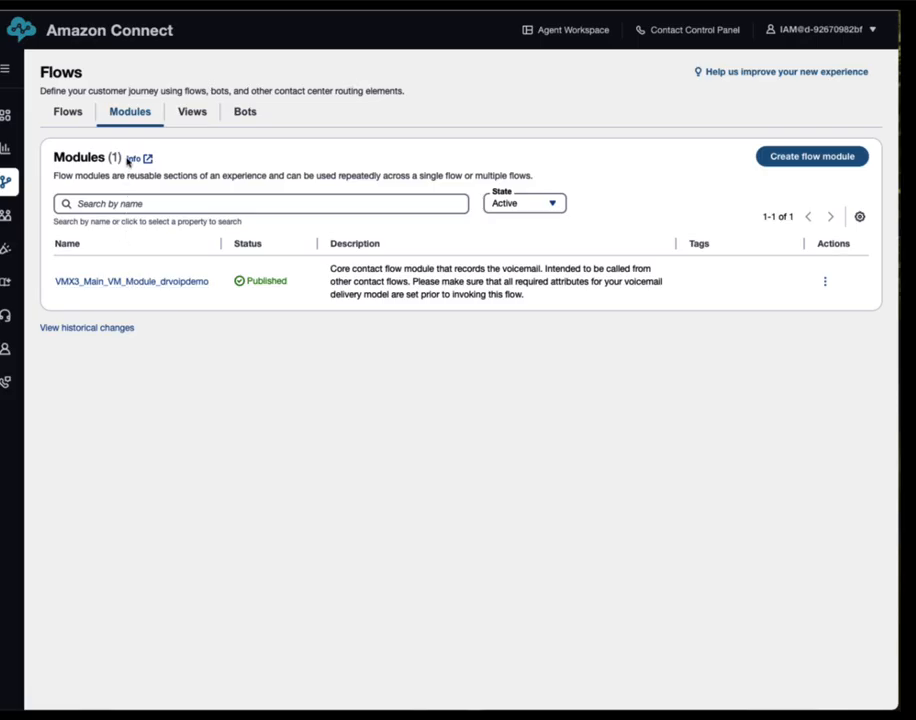
left_click(139, 283)
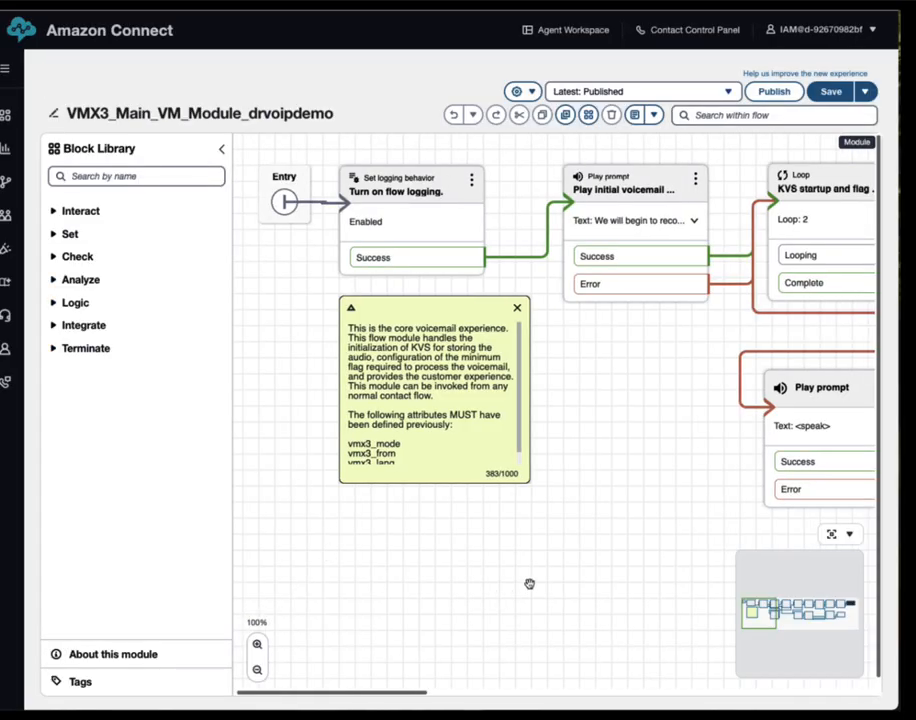
Widen the canvas and open the Play initial voicemail greeting block to see its text-to-speech message
left_click(222, 153)
left_click_drag(522, 501, 483, 478)
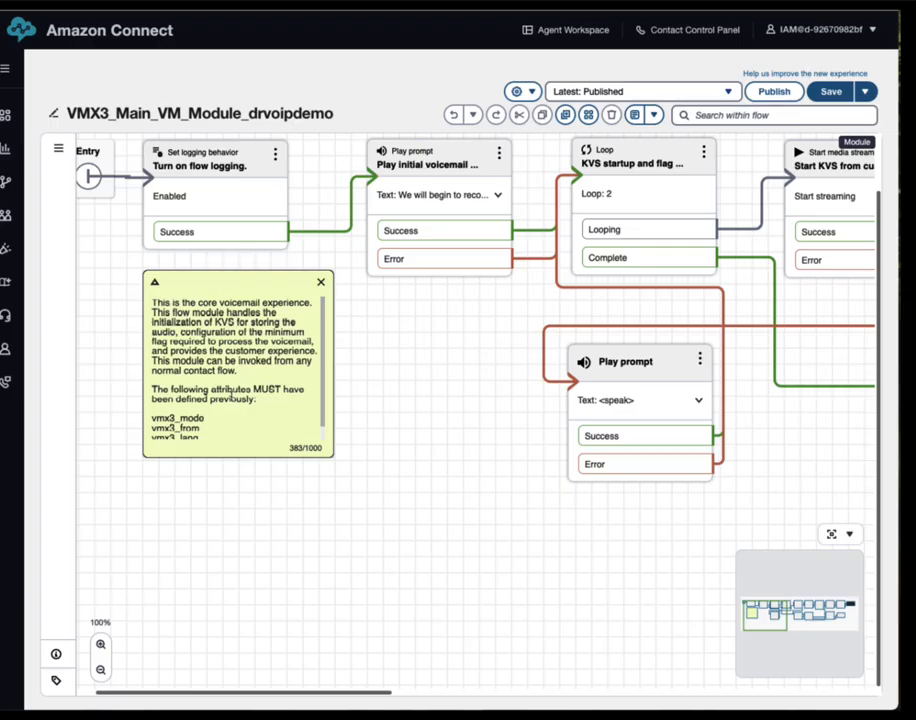
scroll(231, 397, "down", 1)
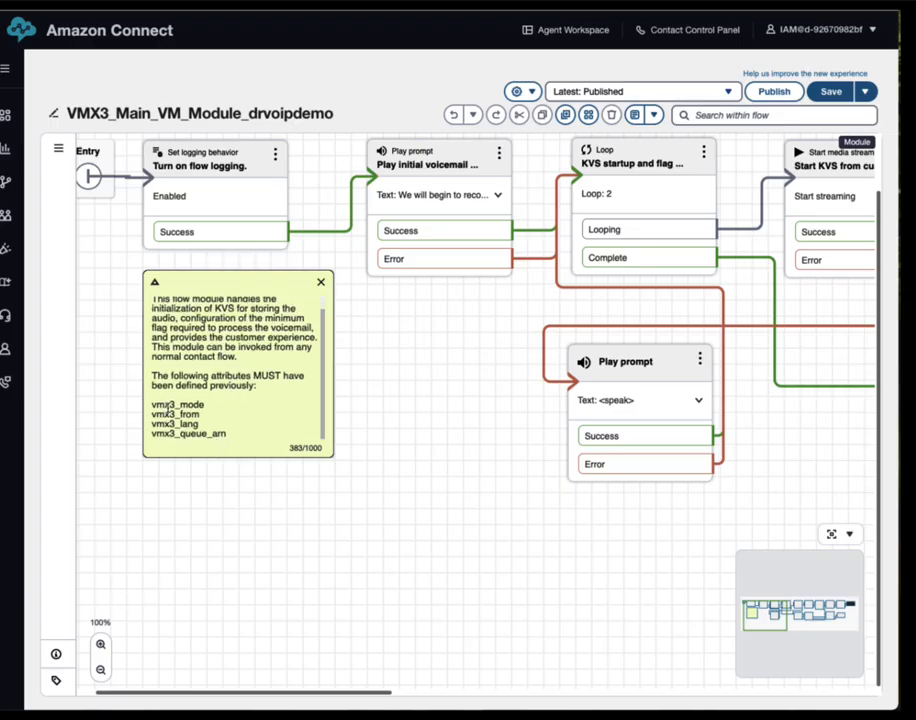
left_click_drag(152, 410, 181, 432)
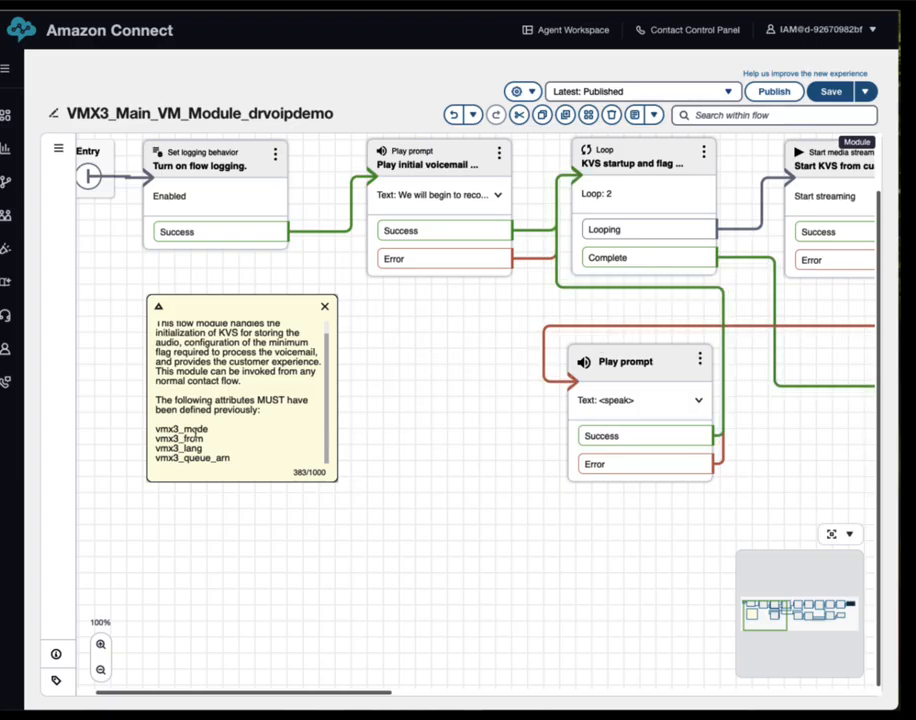
scroll(210, 431, "up", 1)
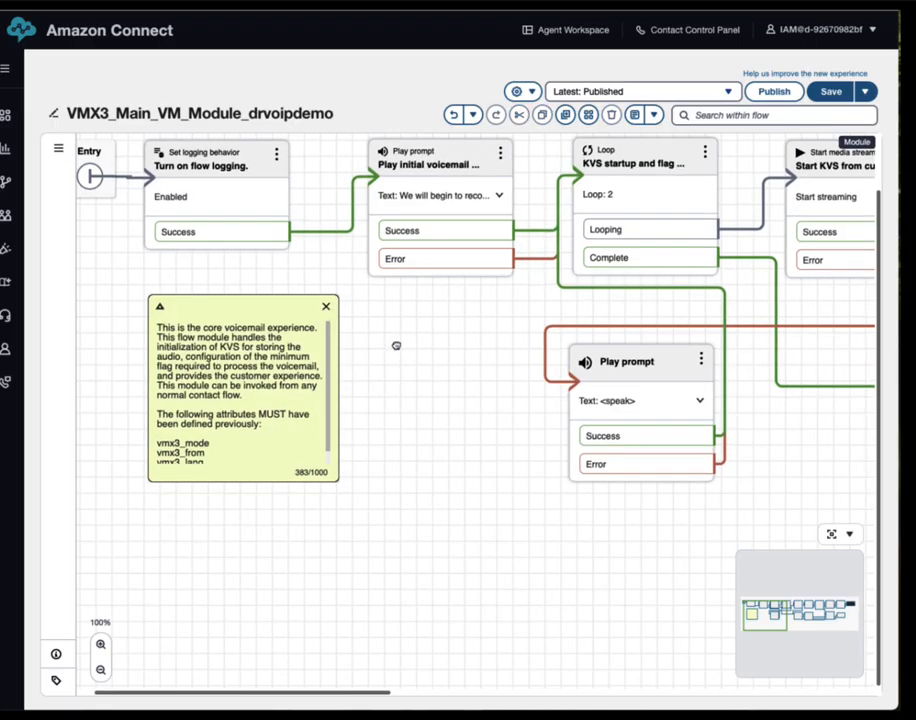
left_click_drag(396, 345, 389, 427)
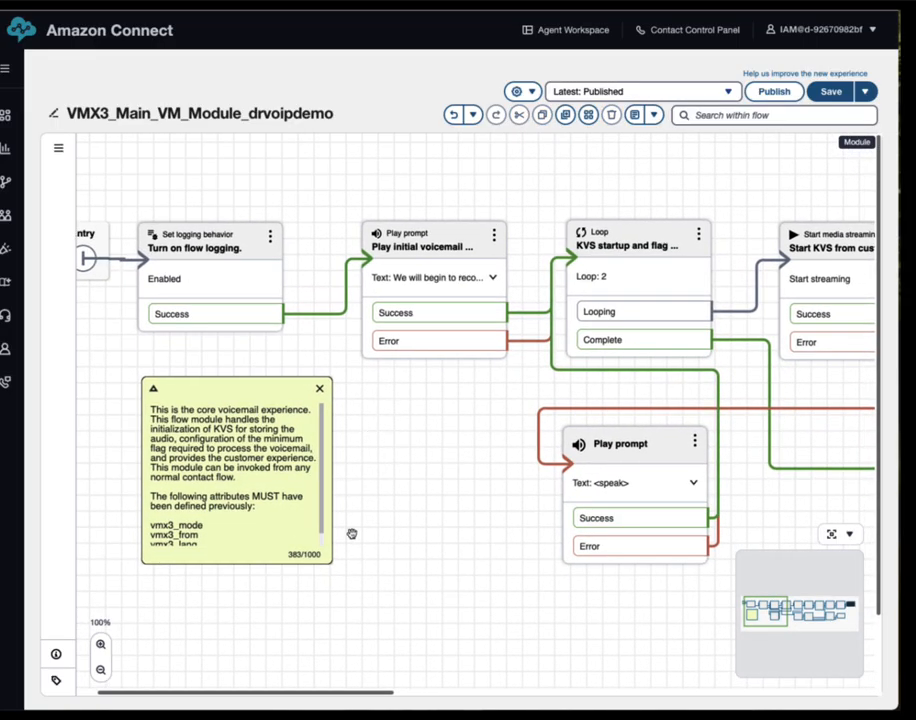
left_click(450, 242)
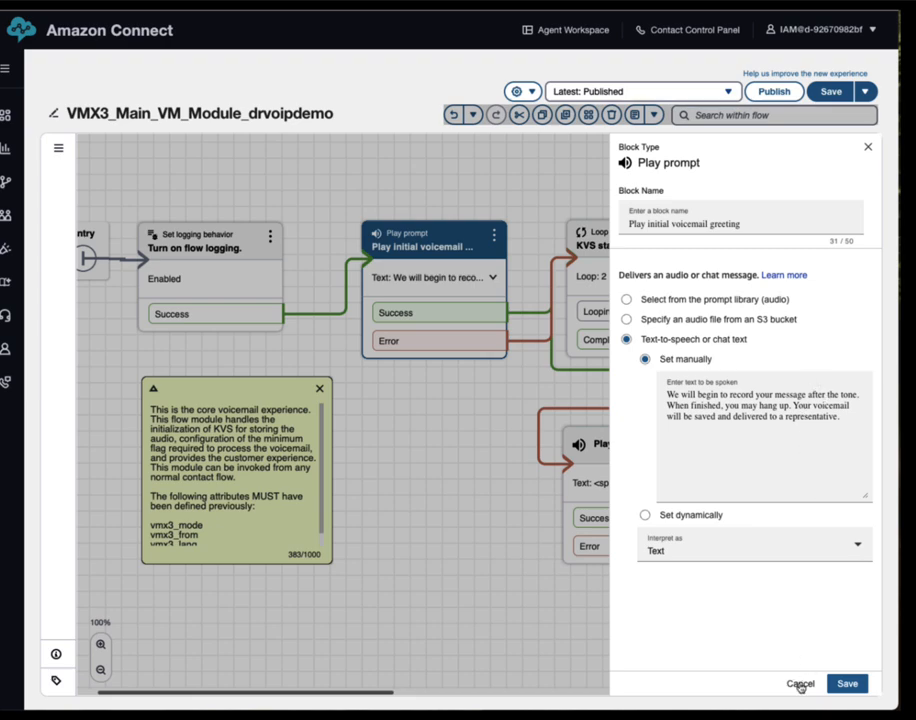
Close the greeting settings unchanged and pan through the module to the disconnect and return blocks
left_click(800, 683)
left_click_drag(746, 198, 580, 198)
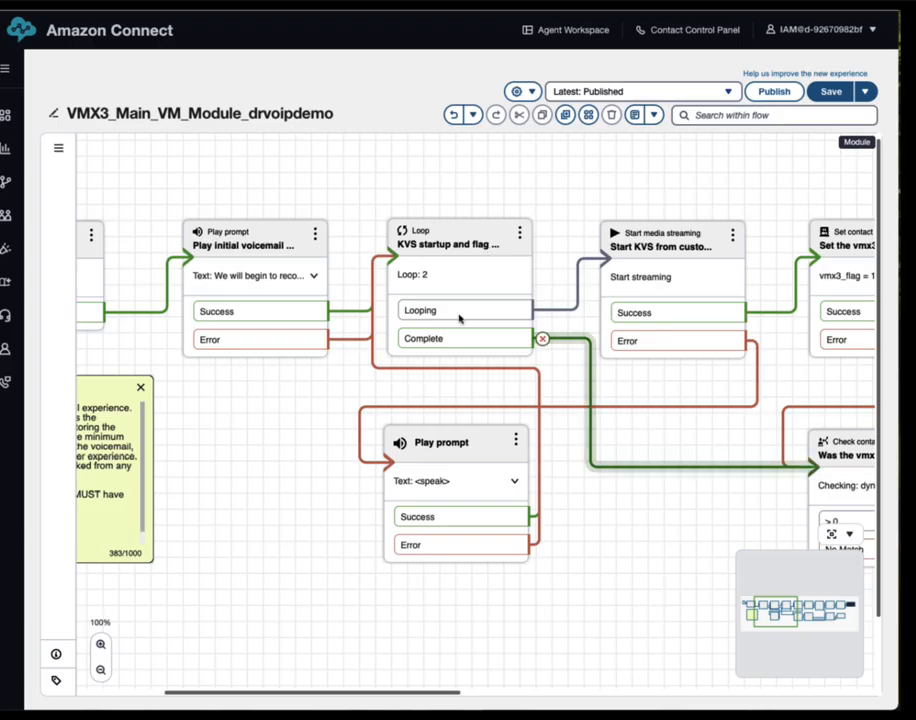
left_click_drag(661, 182, 419, 184)
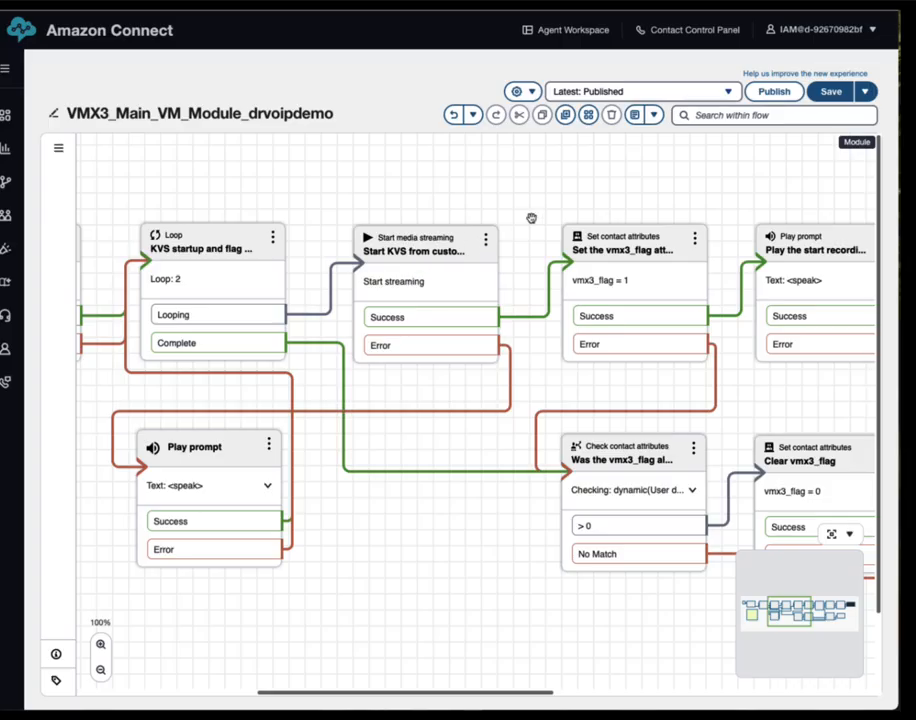
left_click_drag(677, 194, 434, 174)
left_click_drag(775, 184, 504, 183)
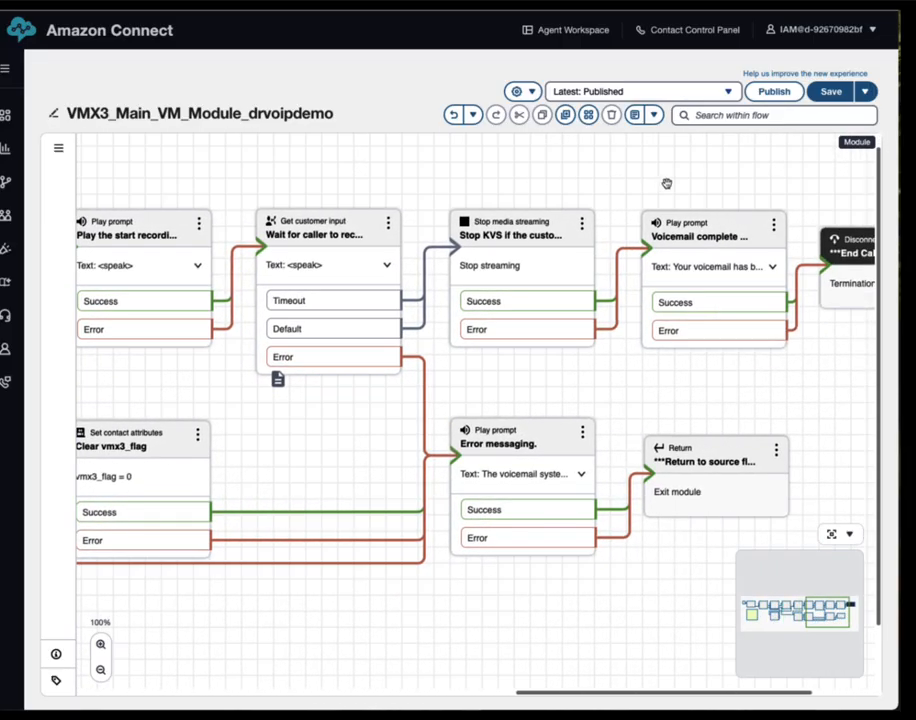
left_click_drag(759, 194, 672, 196)
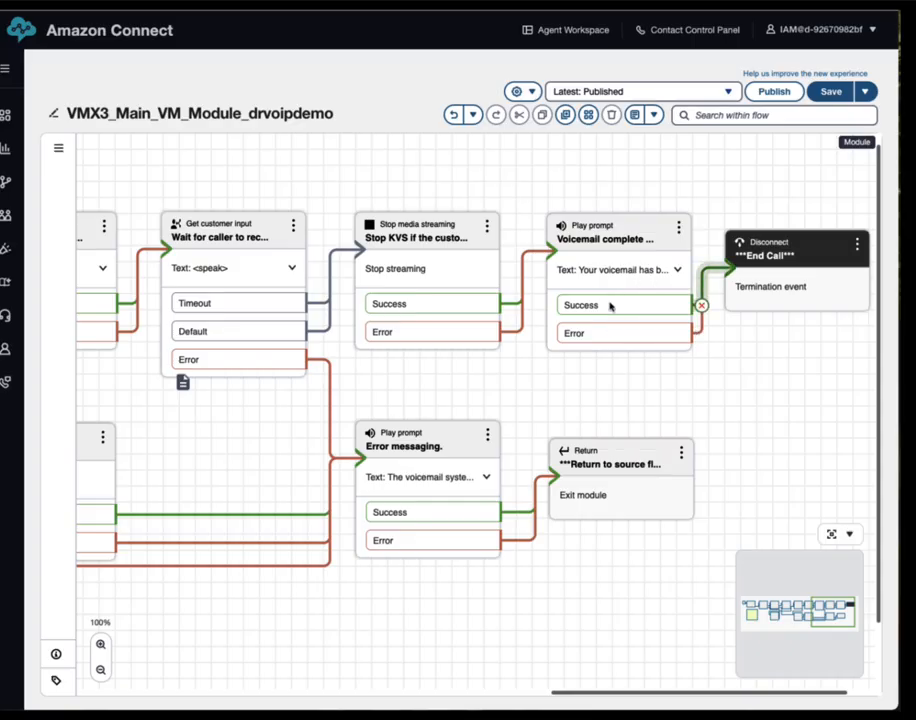
Pan back across the module to its starting recording prompt
left_click_drag(405, 401, 554, 395)
left_click_drag(393, 455, 806, 446)
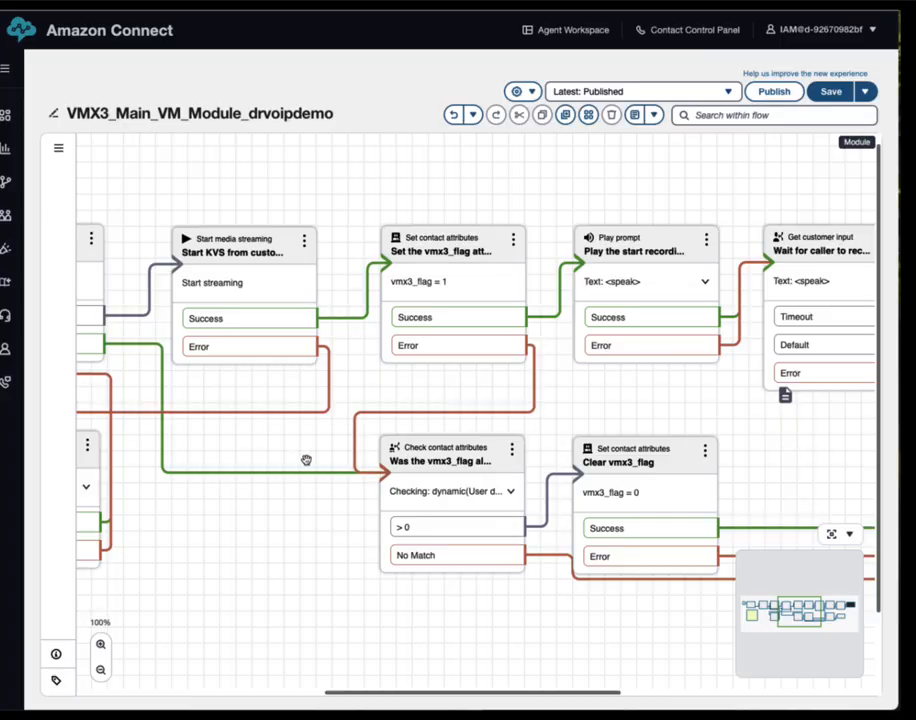
left_click_drag(268, 448, 850, 366)
left_click_drag(446, 431, 446, 461)
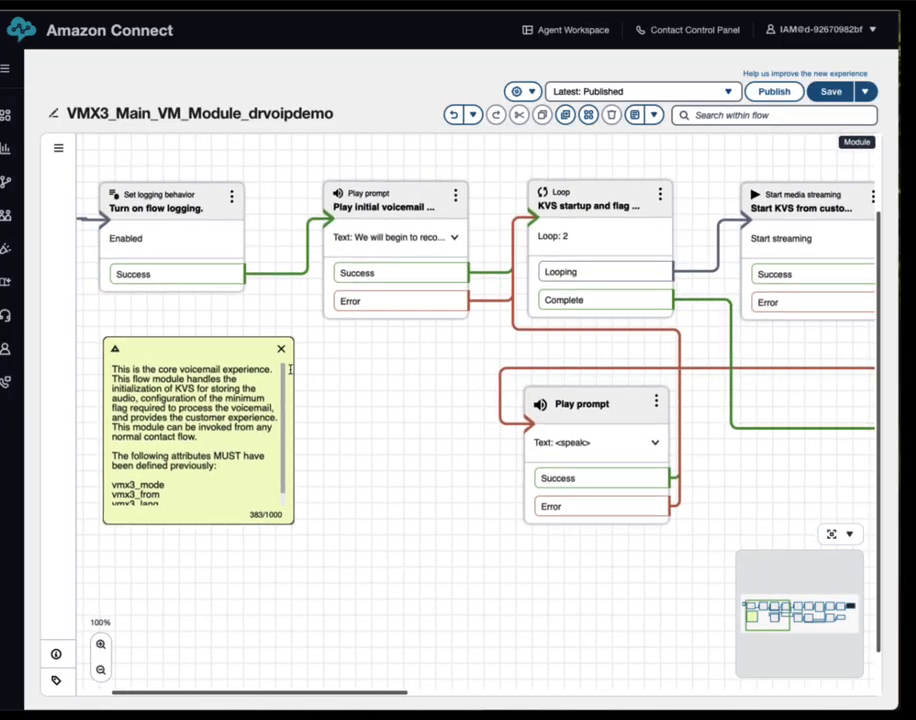
Leave the voicemail module editor for the Routing > Flows list
mouse_move(10, 365)
mouse_move(15, 193)
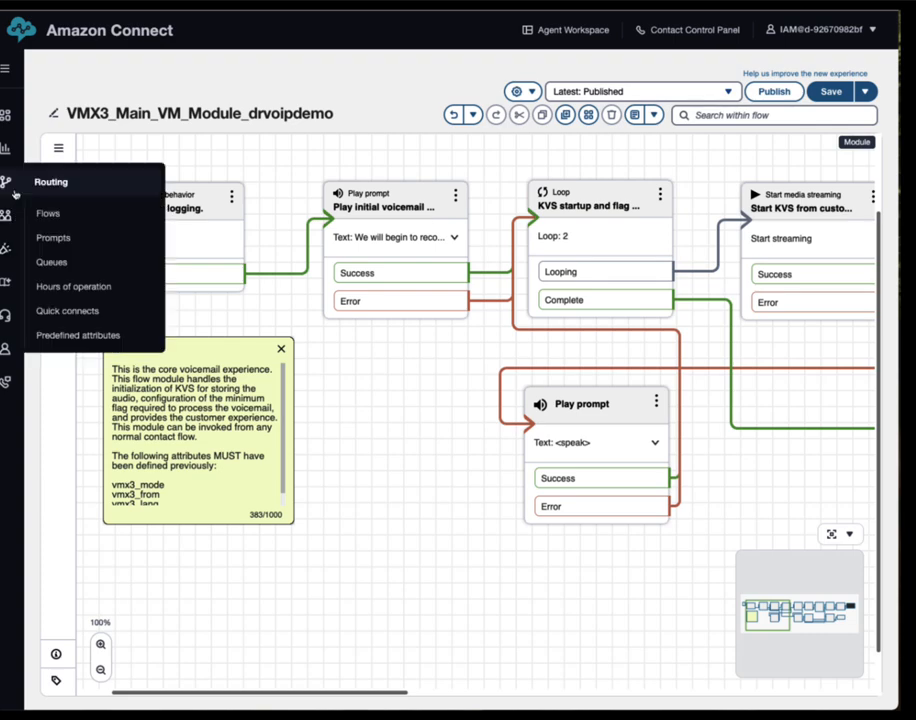
left_click(45, 213)
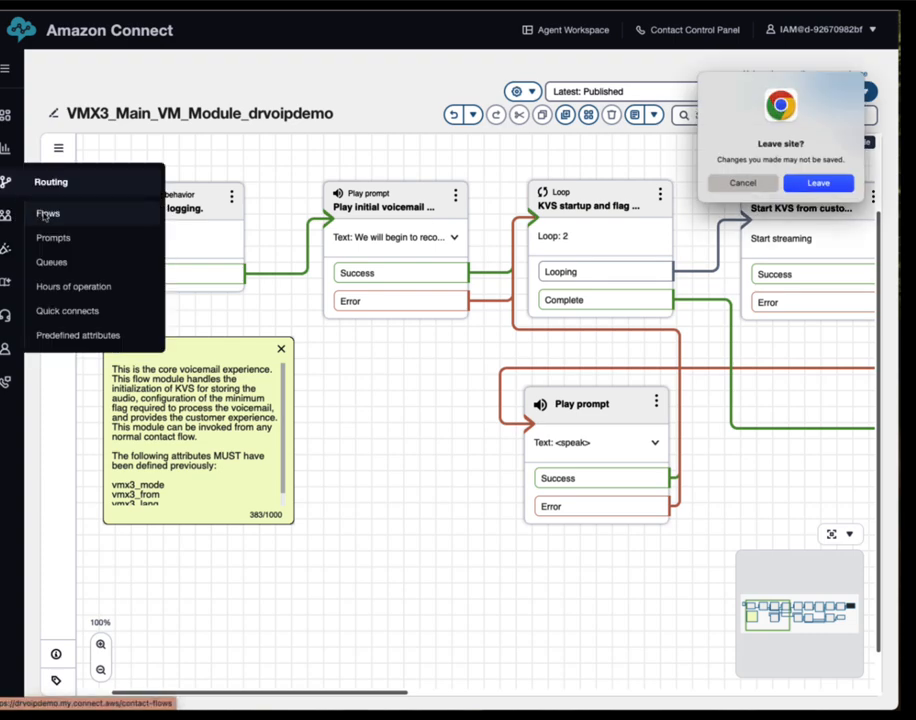
left_click(743, 182)
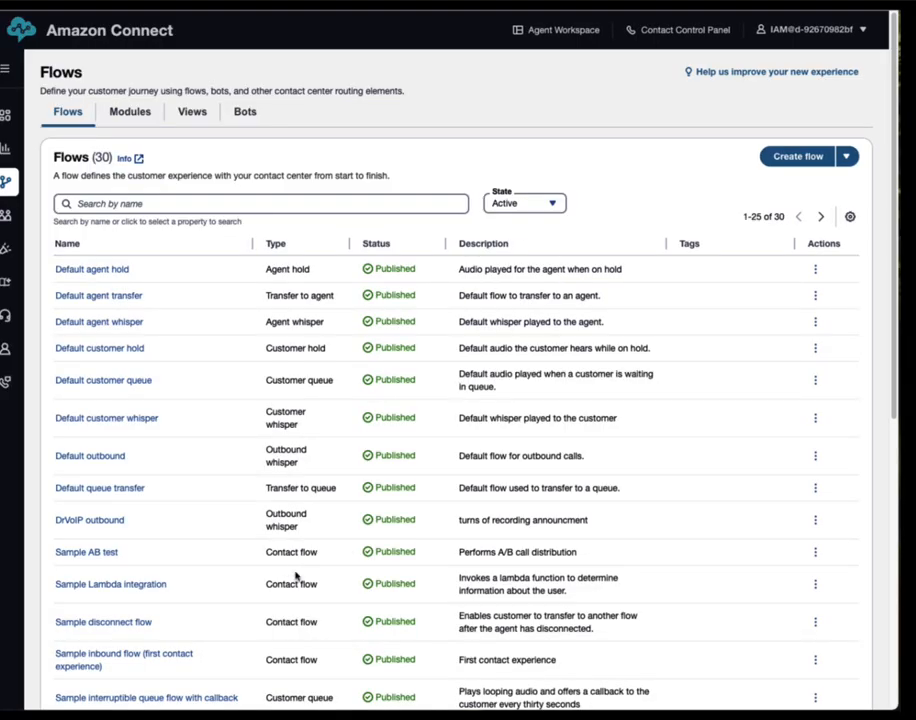
Open VMX3_AWS_Test_Flow_drvoipdemo with the Block Library hidden, panned to its attribute blocks
scroll(249, 573, "down", 2)
scroll(229, 599, "down", 4)
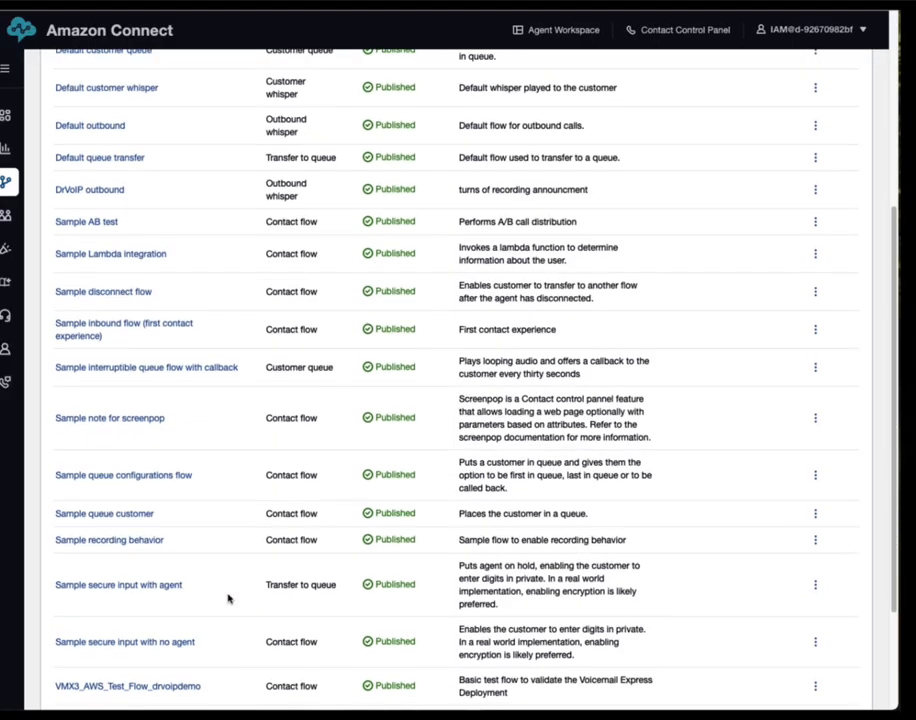
scroll(229, 597, "down", 1)
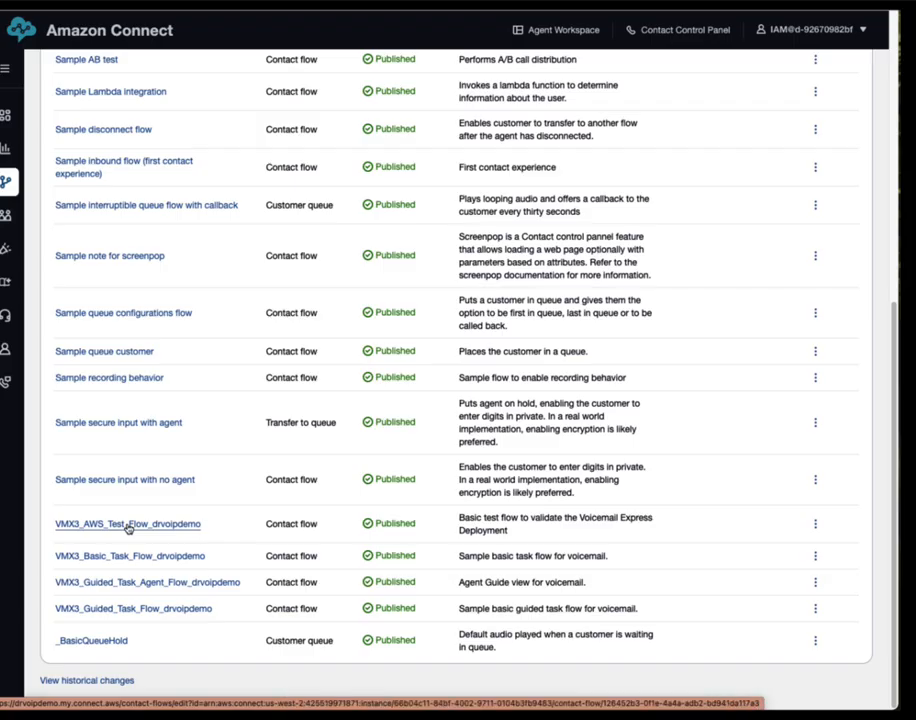
left_click(128, 528)
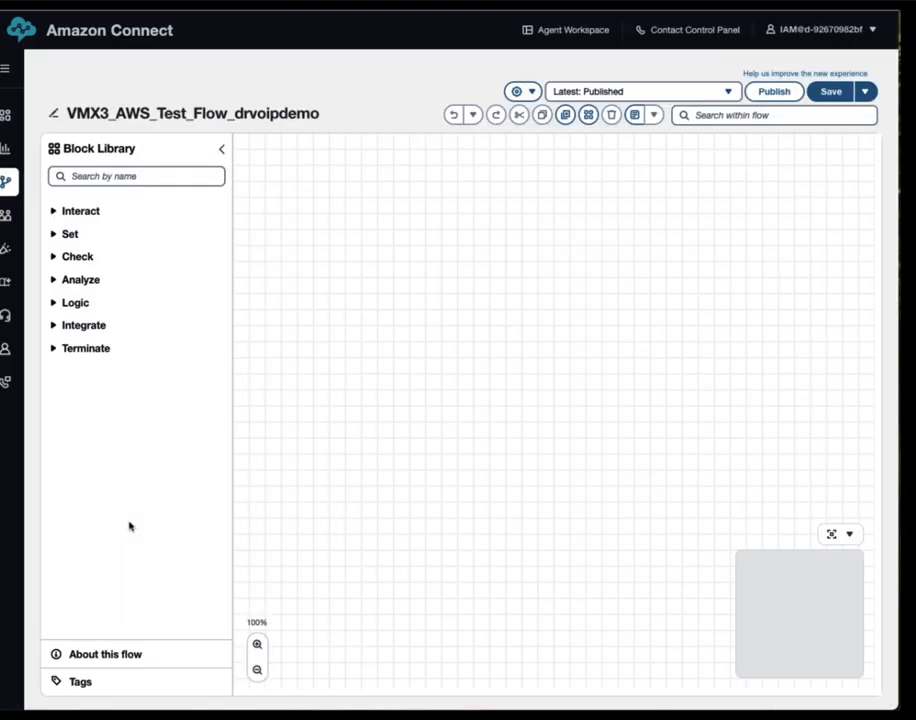
left_click(224, 150)
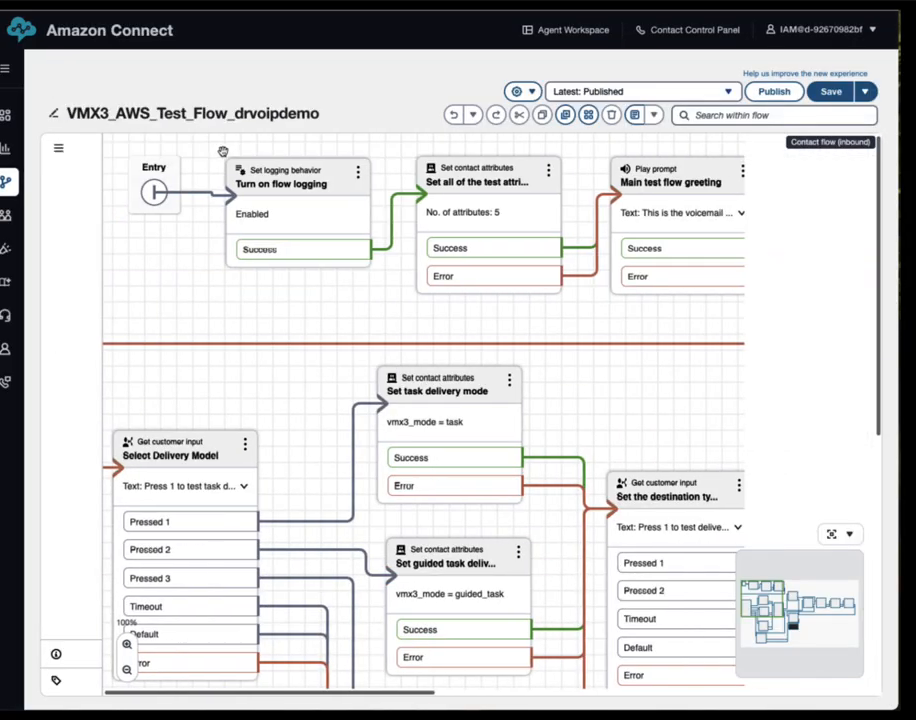
left_click_drag(282, 321, 228, 318)
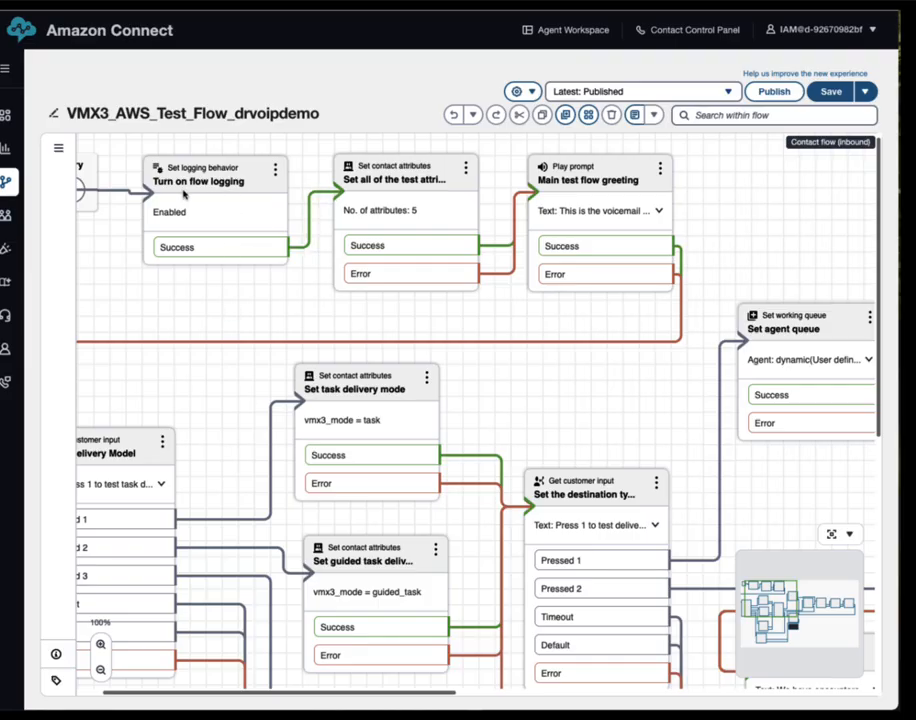
left_click_drag(483, 326, 319, 322)
Review the five values in the Set all of the test attributes block and cancel unchanged
left_click(281, 170)
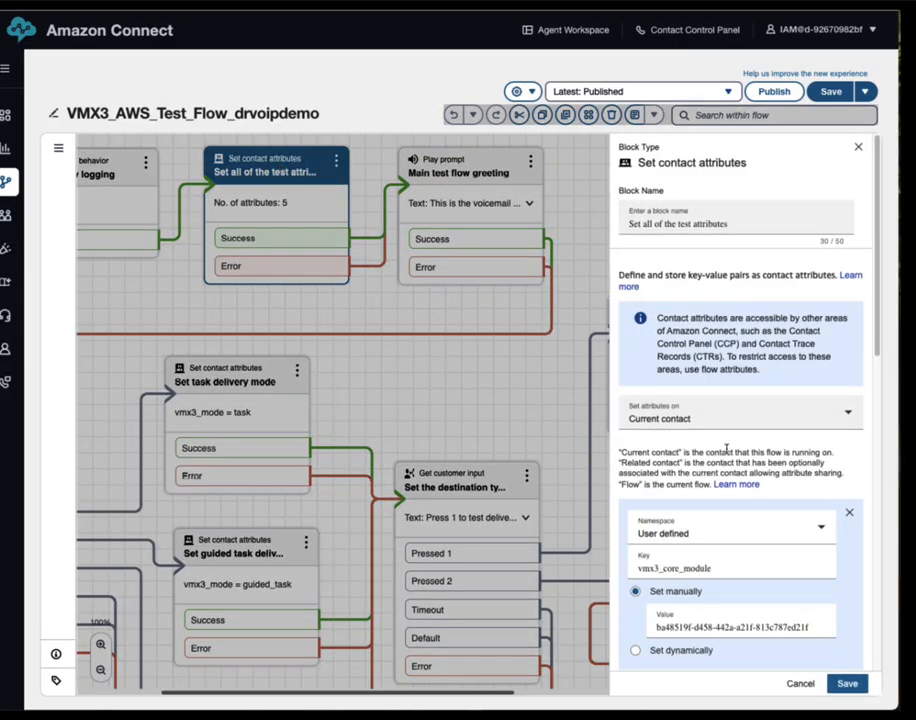
scroll(758, 494, "down", 5)
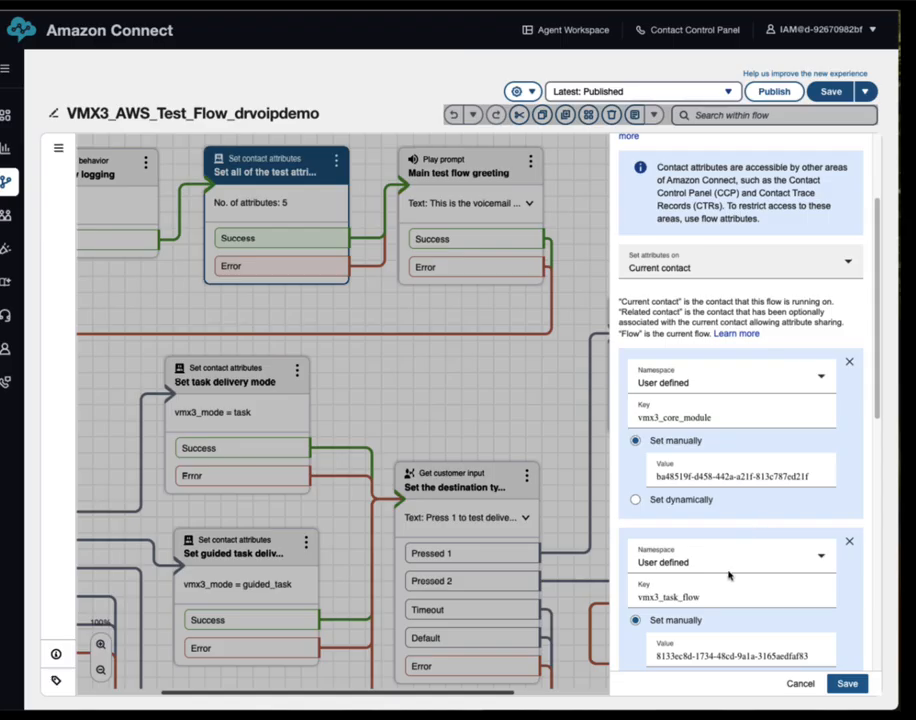
scroll(735, 590, "down", 1)
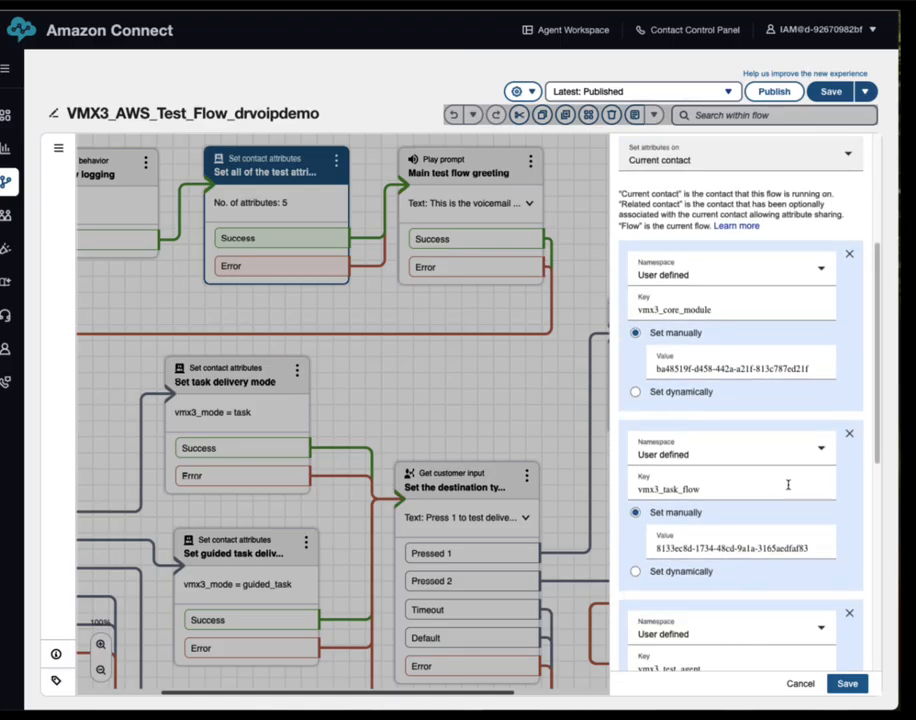
scroll(787, 491, "down", 9)
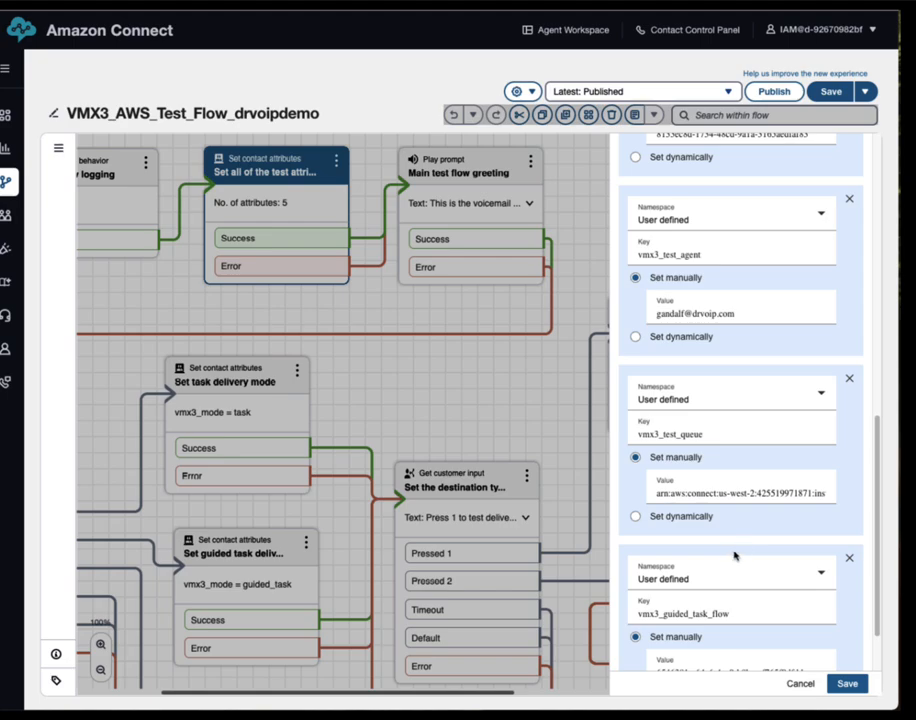
scroll(744, 546, "down", 2)
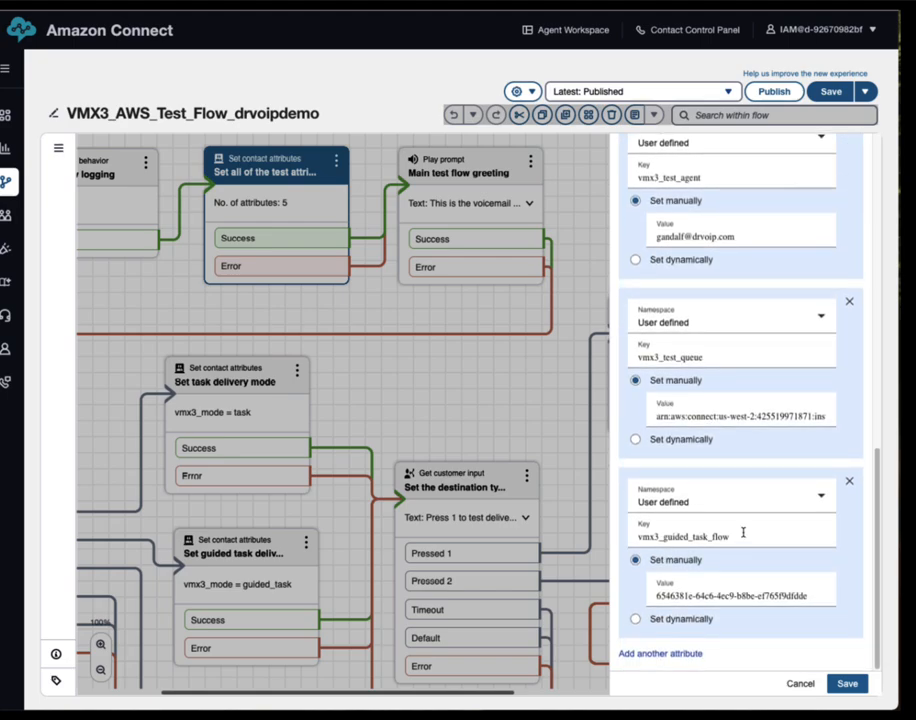
scroll(741, 529, "up", 1)
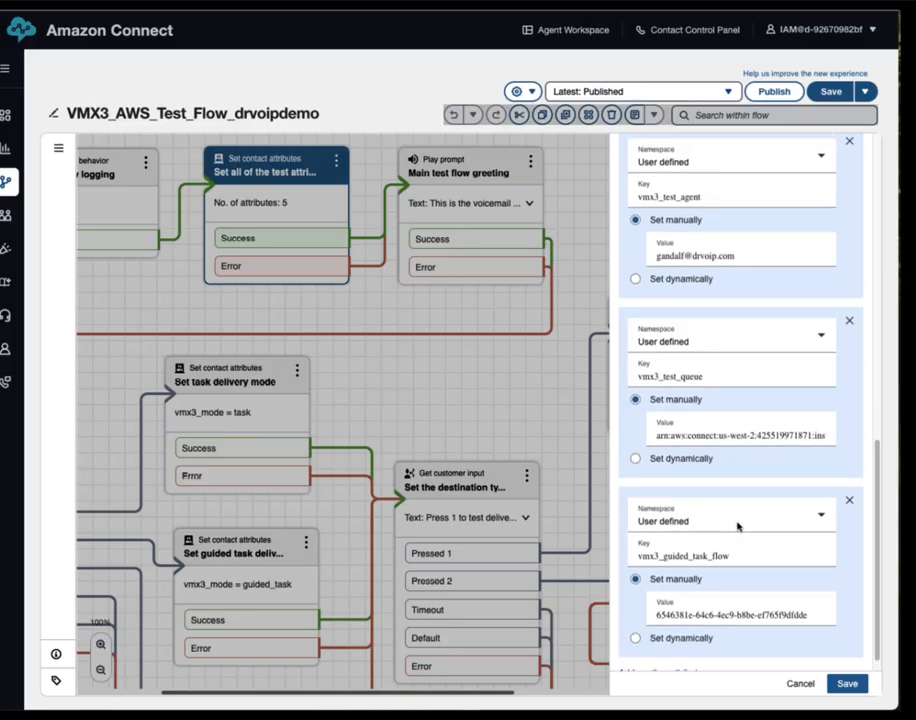
scroll(737, 527, "up", 2)
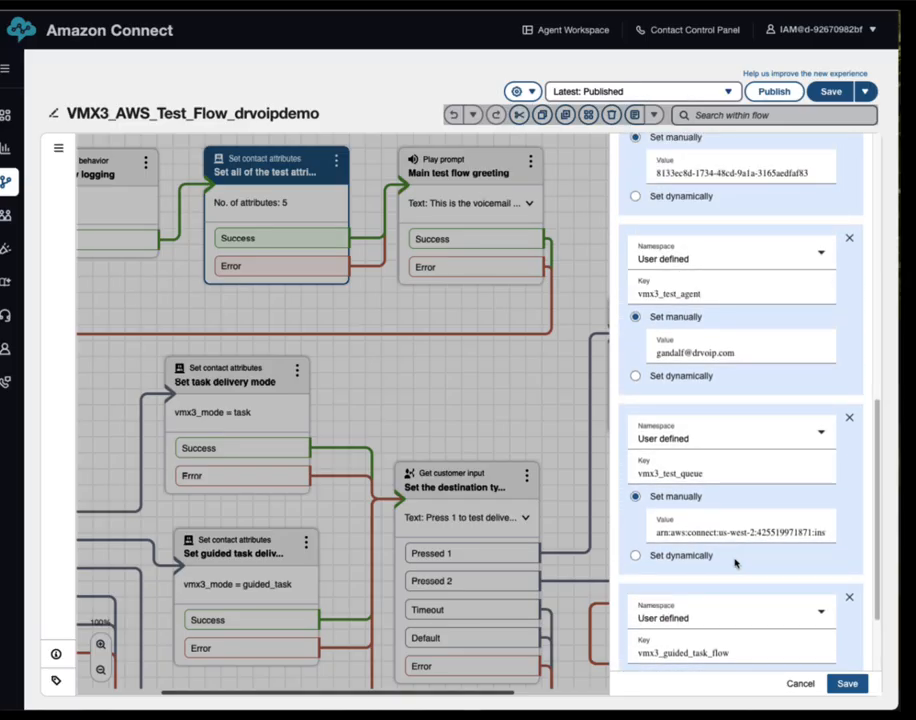
scroll(735, 563, "down", 2)
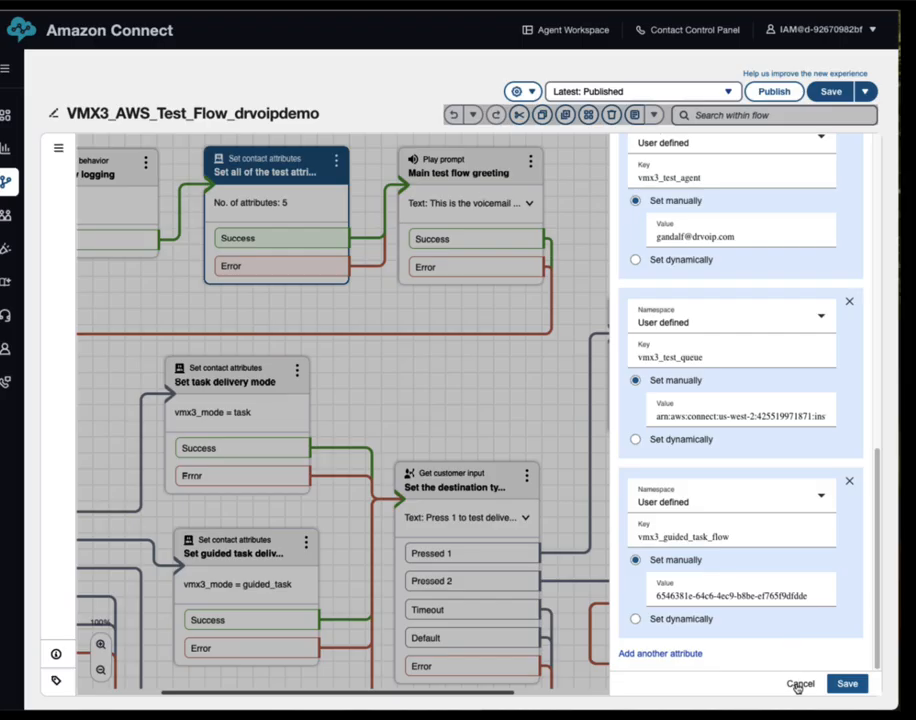
left_click(799, 683)
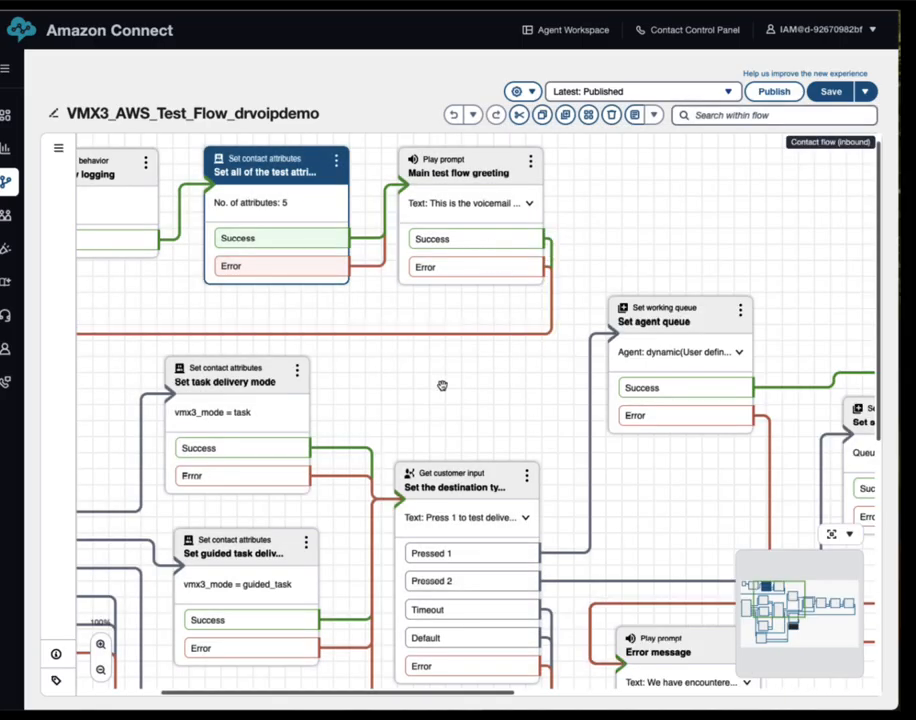
left_click_drag(444, 384, 912, 372)
left_click_drag(643, 407, 648, 398)
left_click_drag(495, 381, 419, 344)
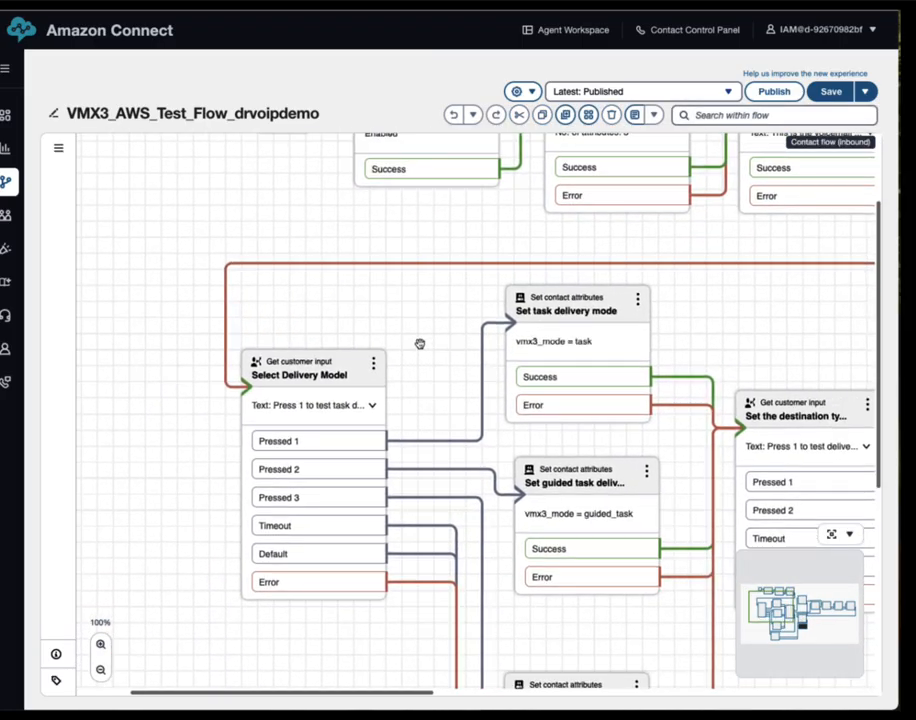
left_click(312, 368)
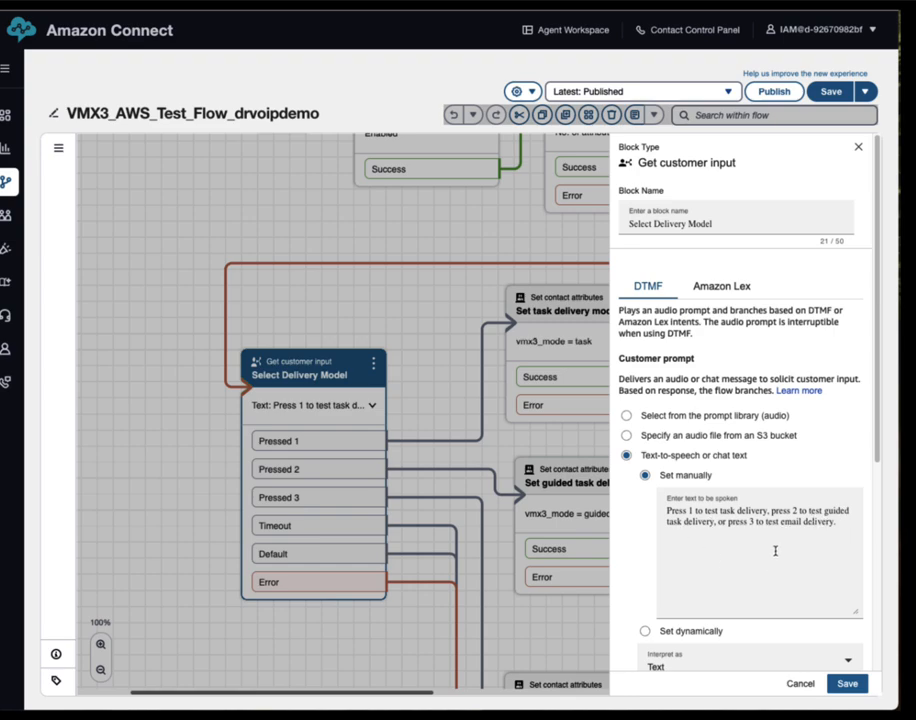
left_click(797, 685)
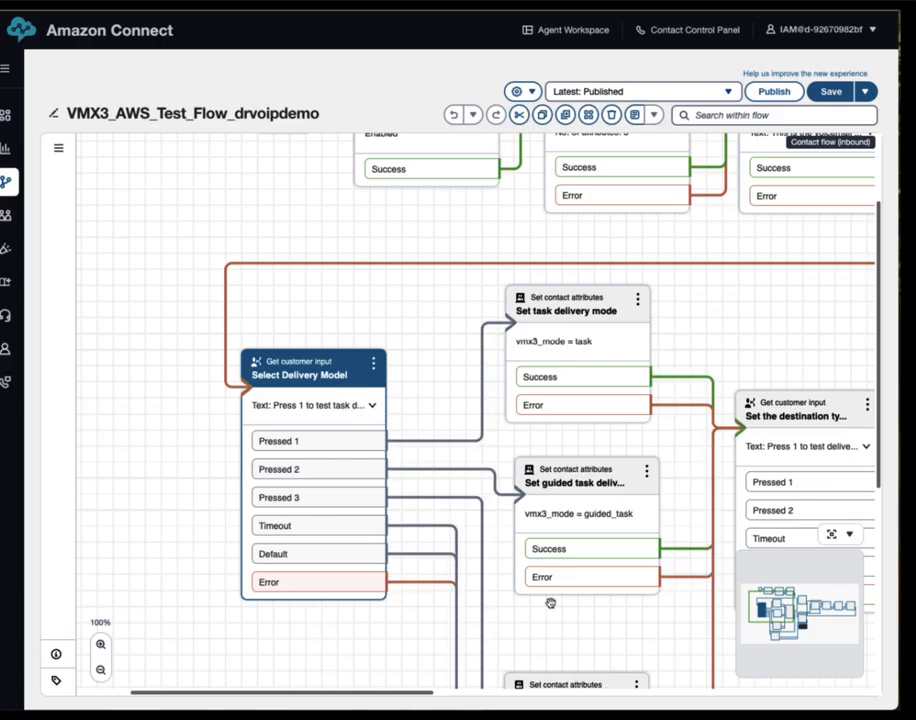
scroll(620, 560, "down", 3)
scroll(620, 560, "right", 2)
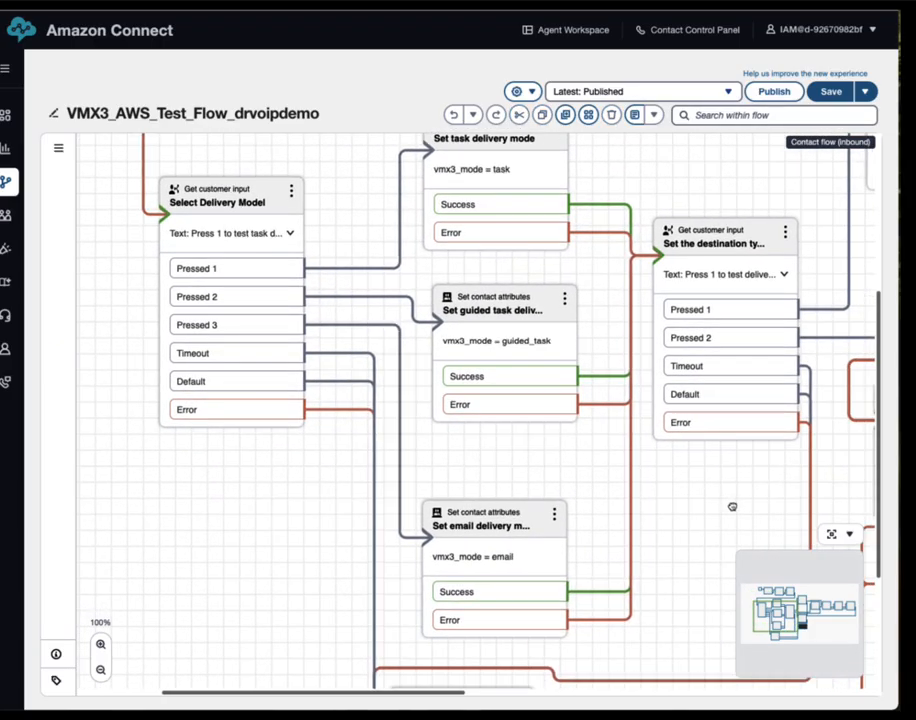
left_click_drag(732, 505, 491, 489)
left_click(488, 240)
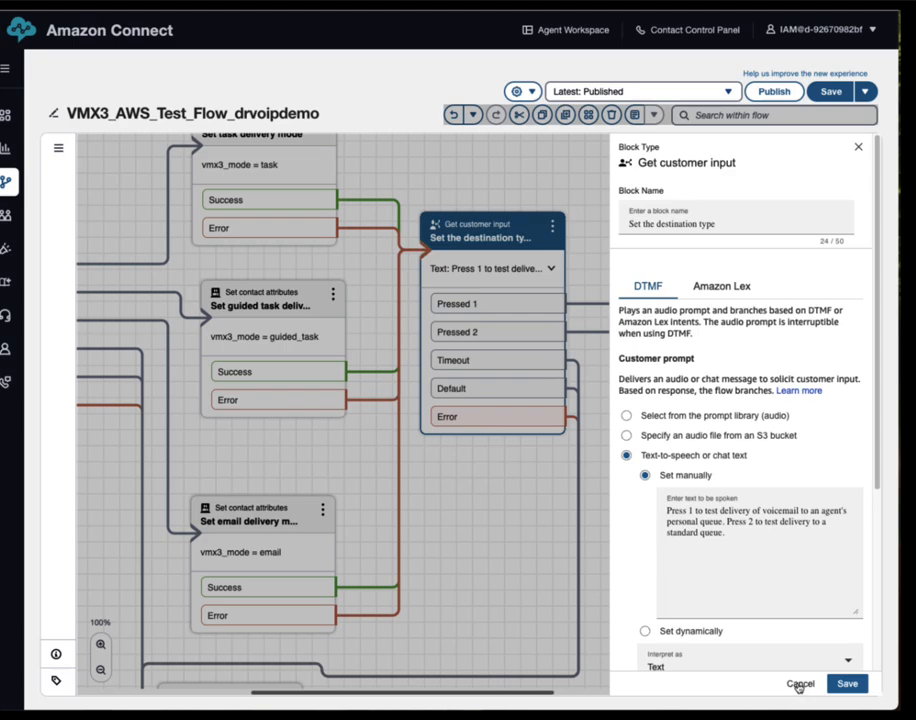
left_click(796, 683)
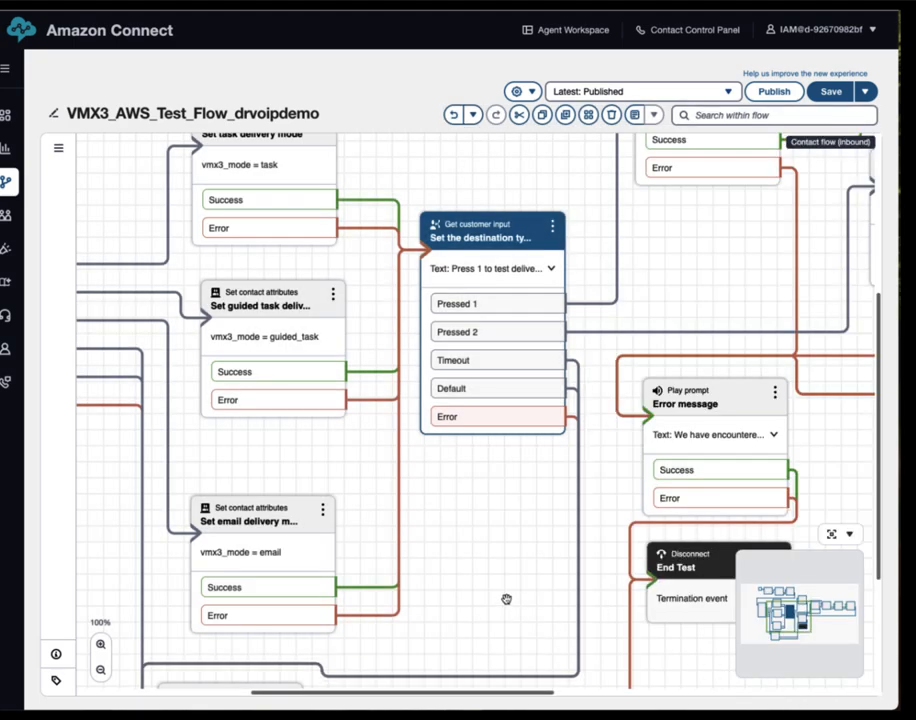
left_click_drag(493, 591, 486, 594)
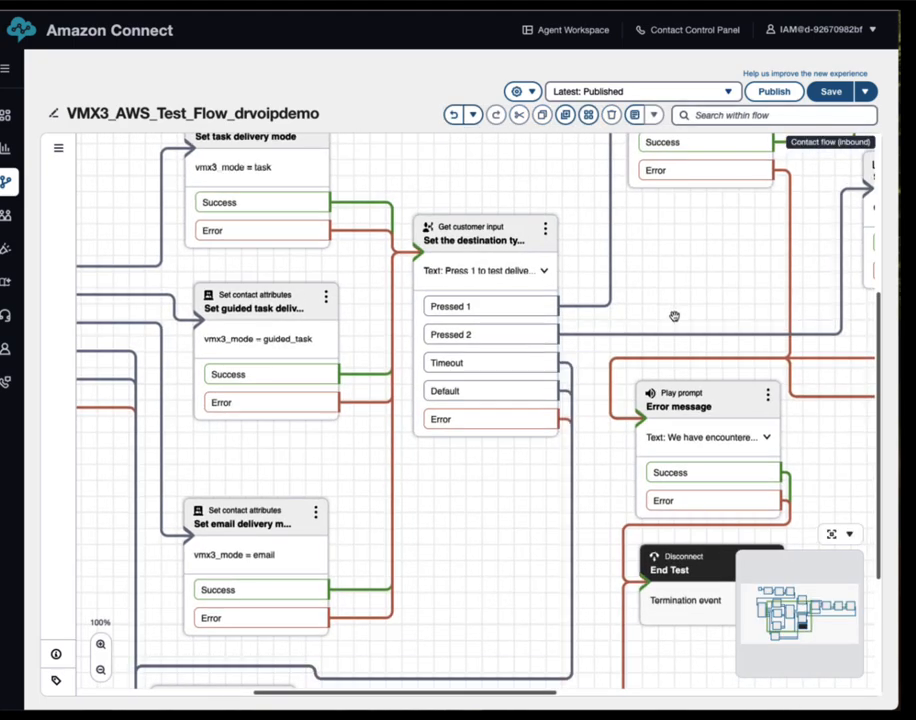
left_click_drag(693, 291, 371, 339)
left_click(620, 226)
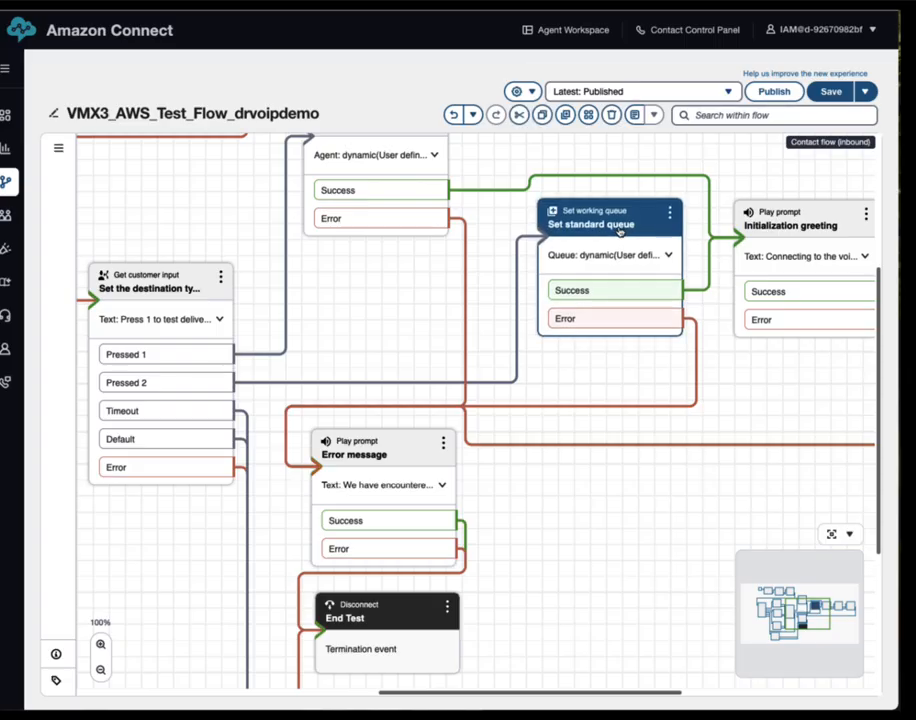
left_click_drag(830, 386, 673, 358)
double_click(627, 230)
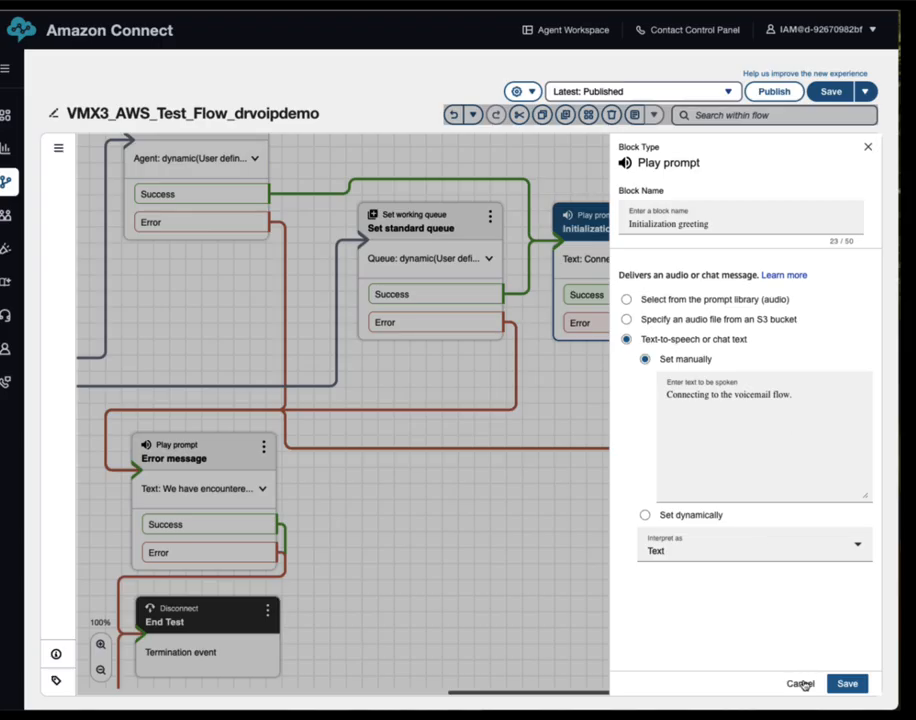
left_click(800, 683)
left_click_drag(722, 401, 566, 403)
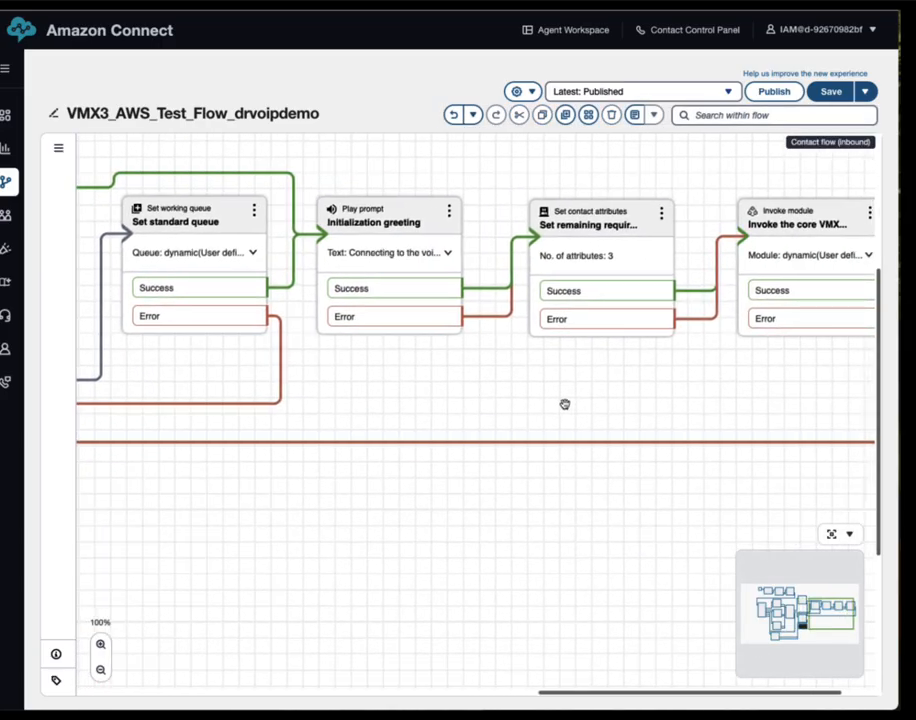
left_click(632, 219)
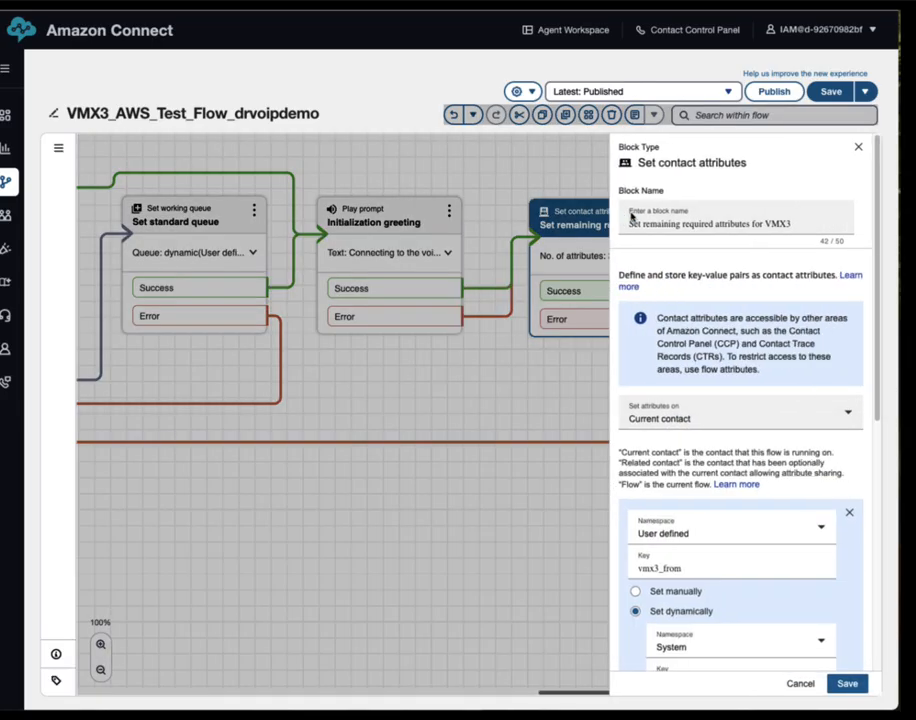
scroll(715, 418, "down", 3)
scroll(715, 415, "down", 2)
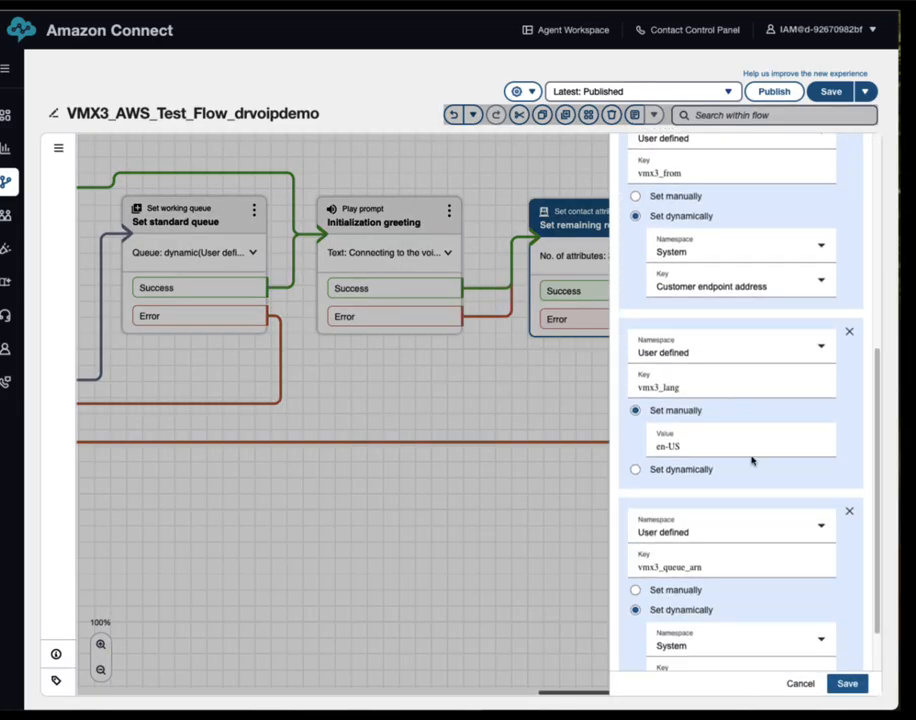
scroll(740, 468, "down", 1)
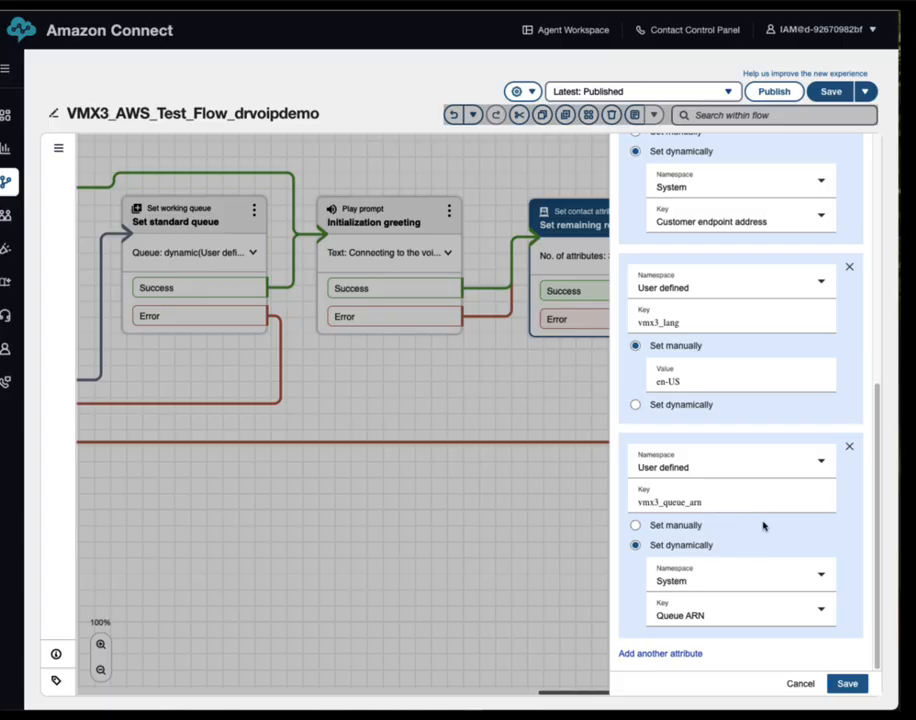
scroll(769, 517, "up", 1)
scroll(768, 517, "up", 5)
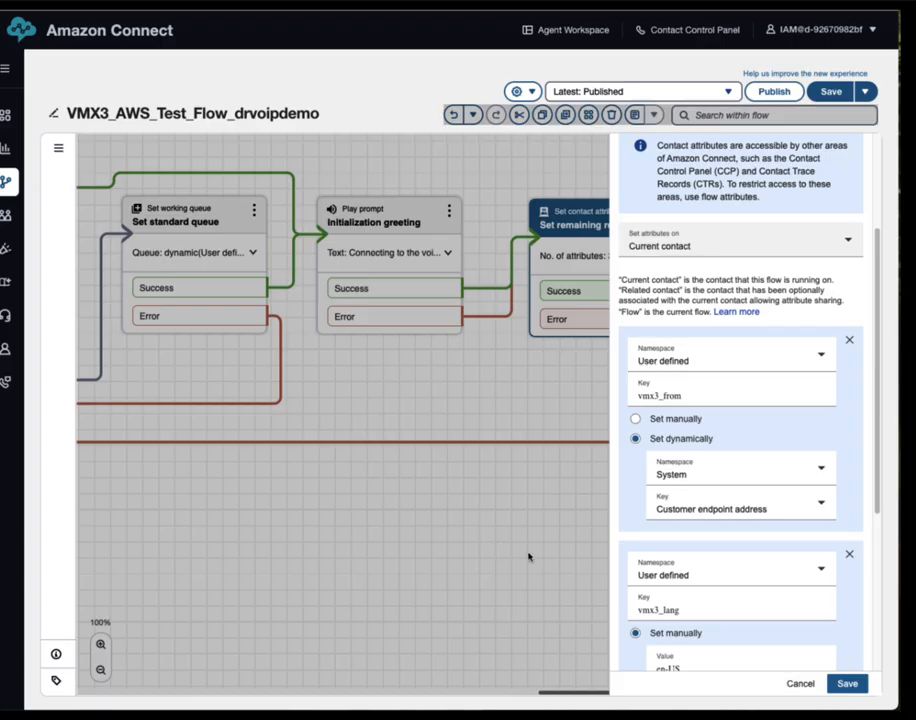
left_click(802, 684)
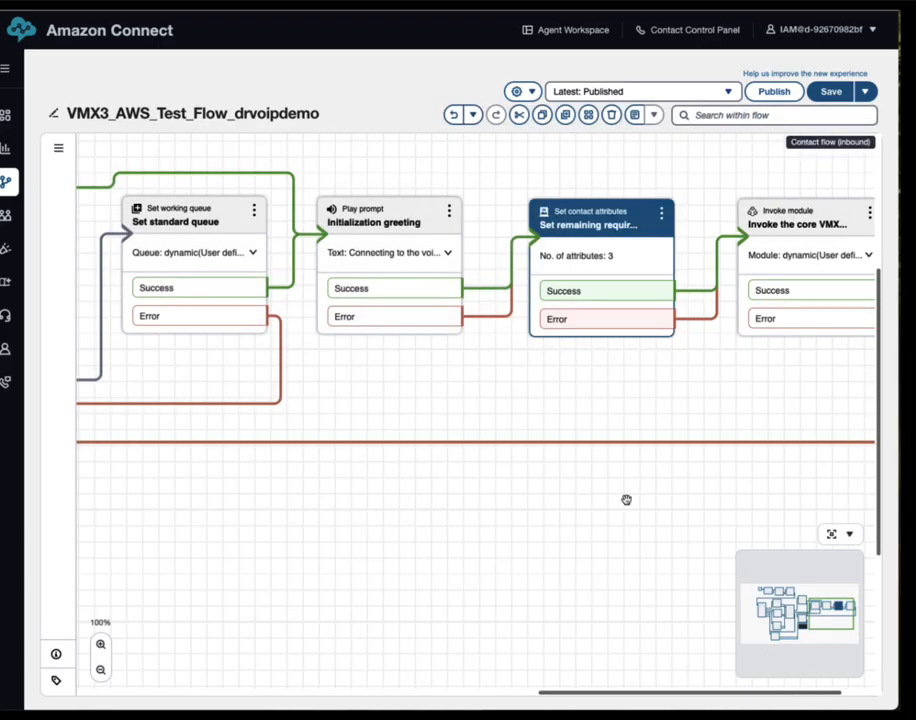
left_click_drag(740, 402, 497, 408)
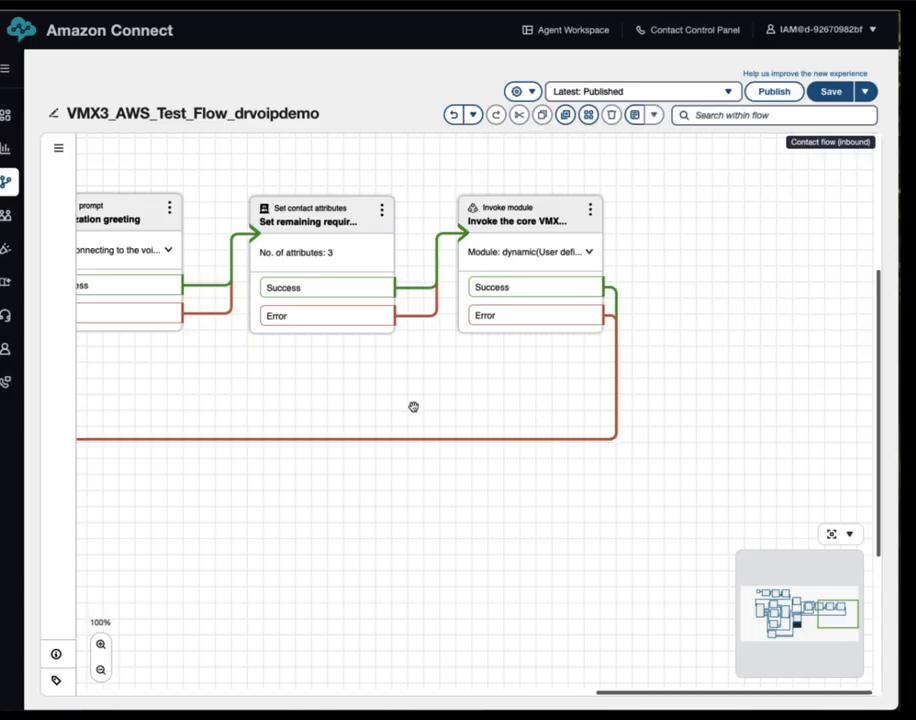
left_click_drag(360, 376, 577, 384)
scroll(577, 384, "left", 5)
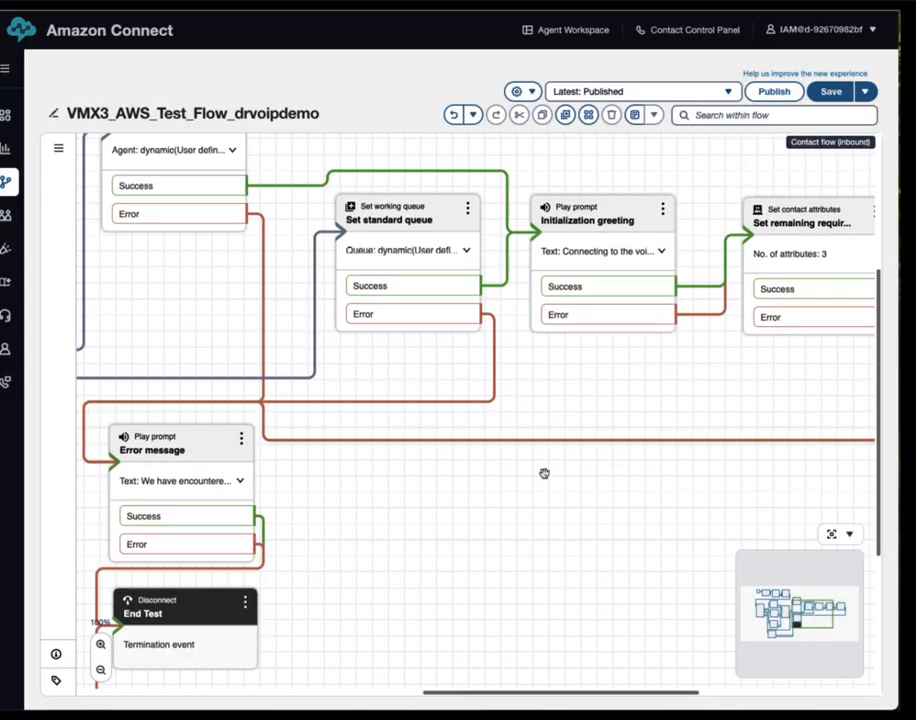
scroll(544, 472, "left", 8)
left_click_drag(361, 529, 581, 386)
left_click_drag(565, 435, 528, 605)
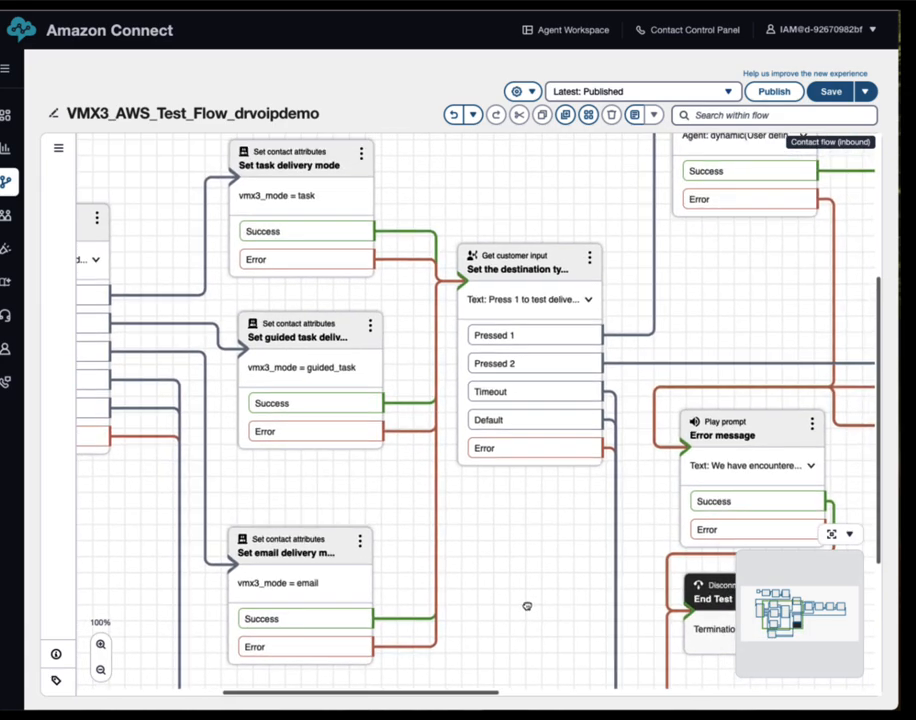
left_click_drag(747, 287, 744, 323)
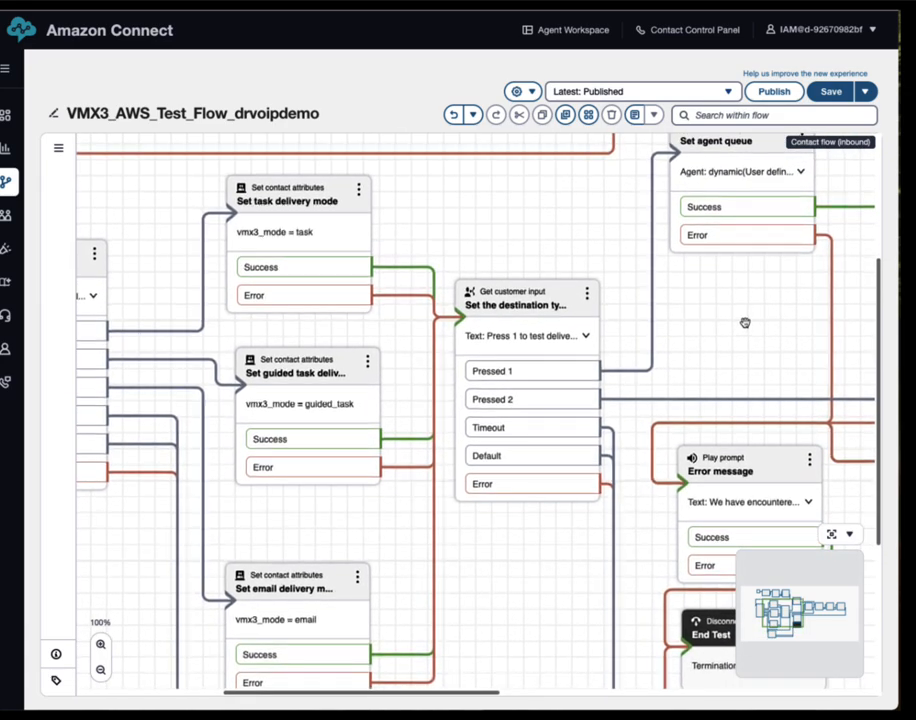
mouse_move(7, 182)
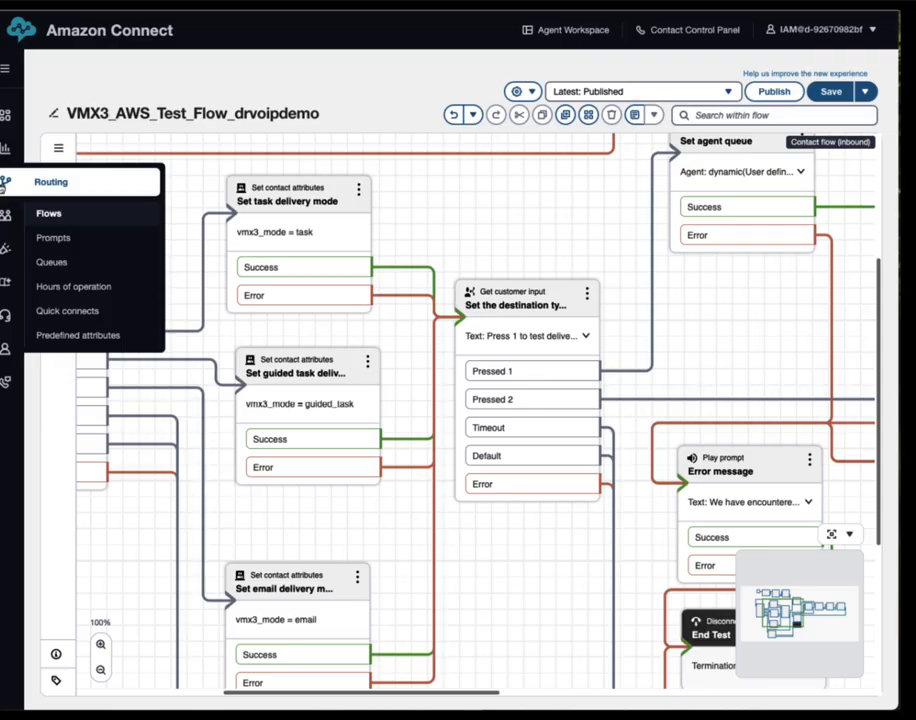
left_click_drag(491, 217, 667, 237)
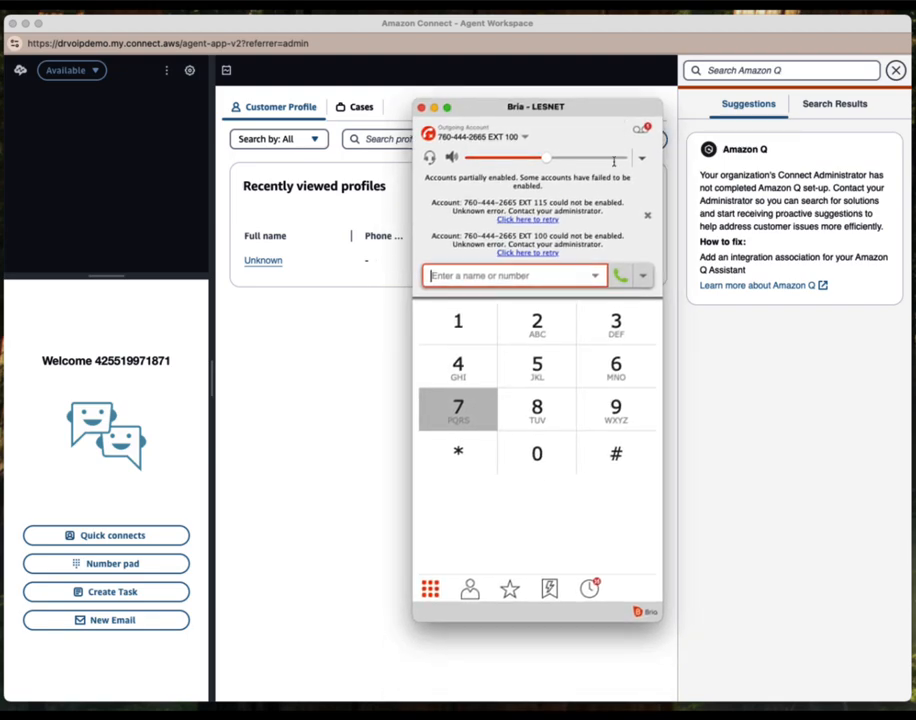
Call the test flow's number from Bria's recent-numbers list
left_click(593, 277)
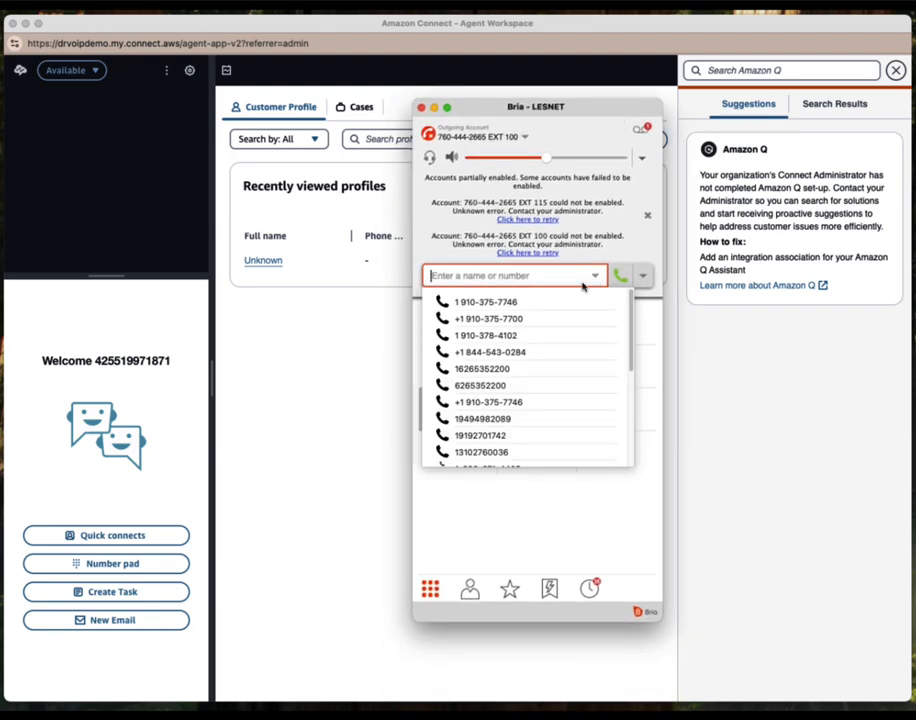
left_click(535, 304)
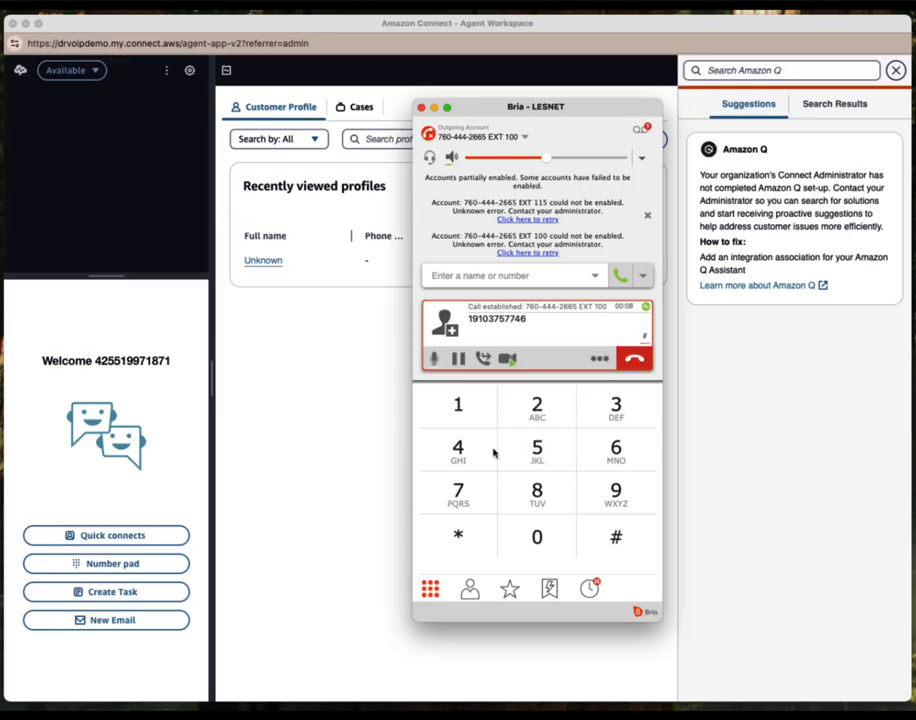
Key in 22 at the test flow's menu prompts, then hang up the call
left_click(457, 408)
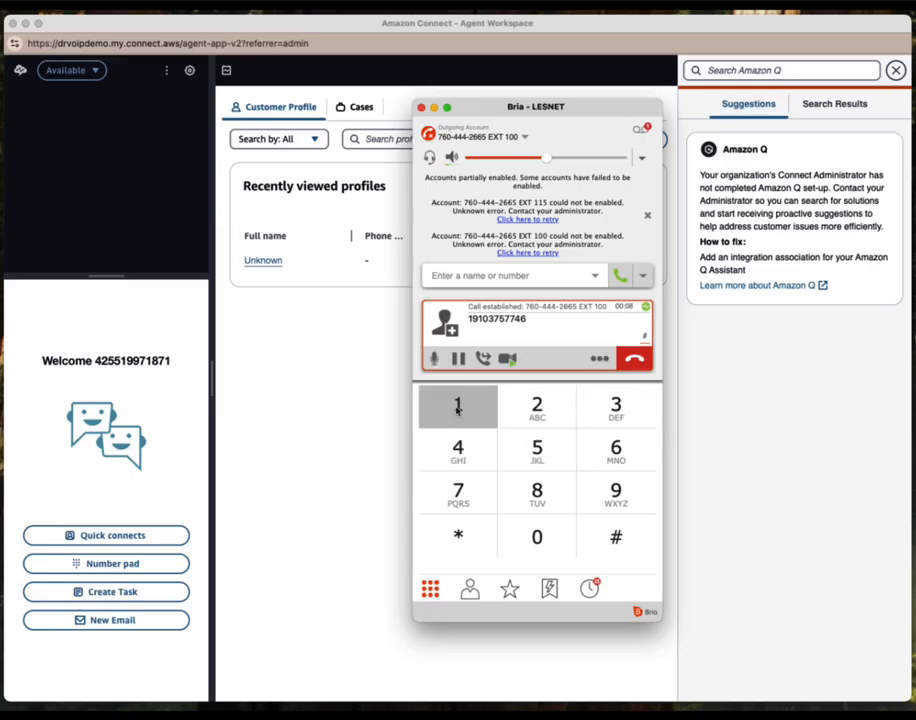
left_click(537, 408)
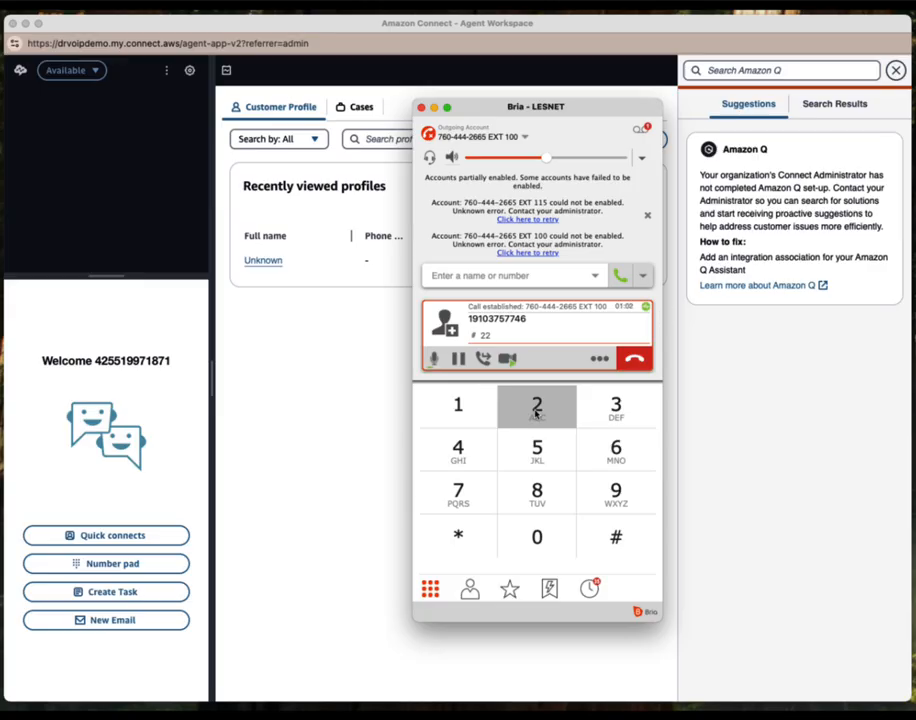
left_click(636, 358)
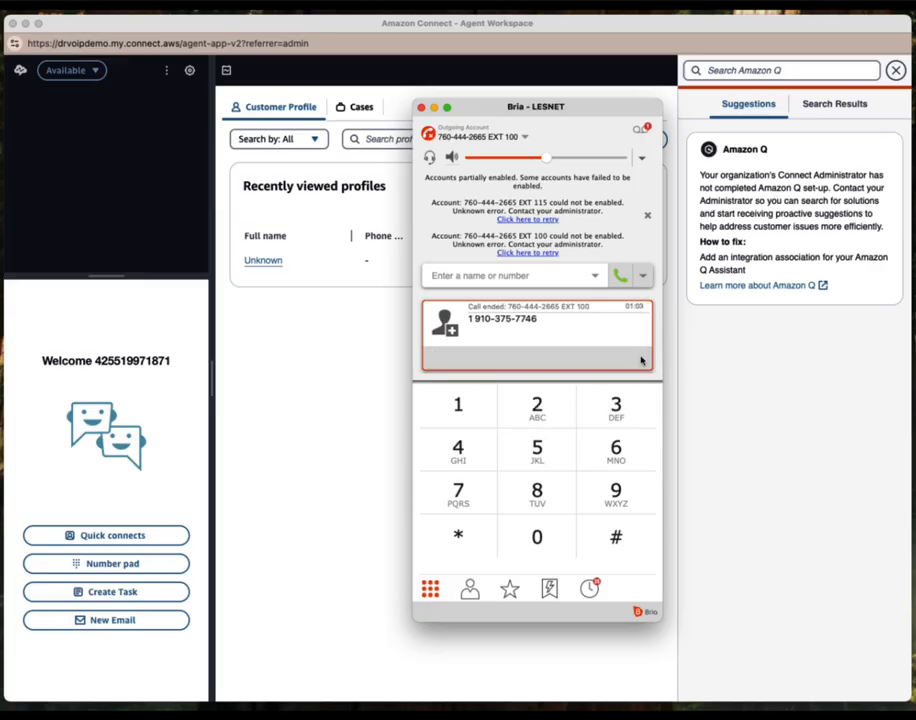
Move Bria aside and accept the incoming Voicemail for Sales task
left_click_drag(595, 109, 602, 115)
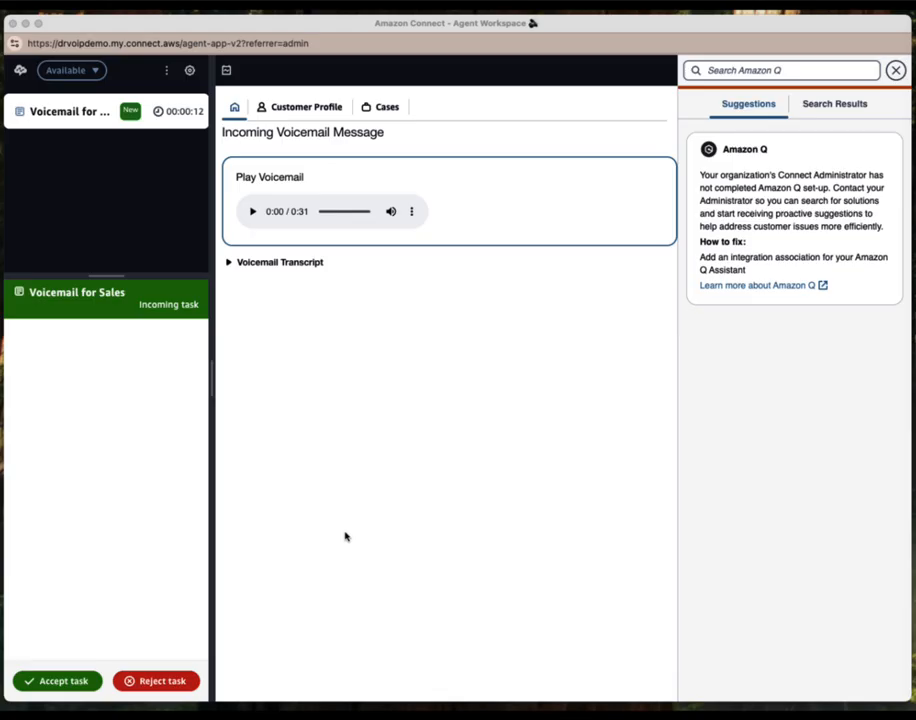
left_click(63, 689)
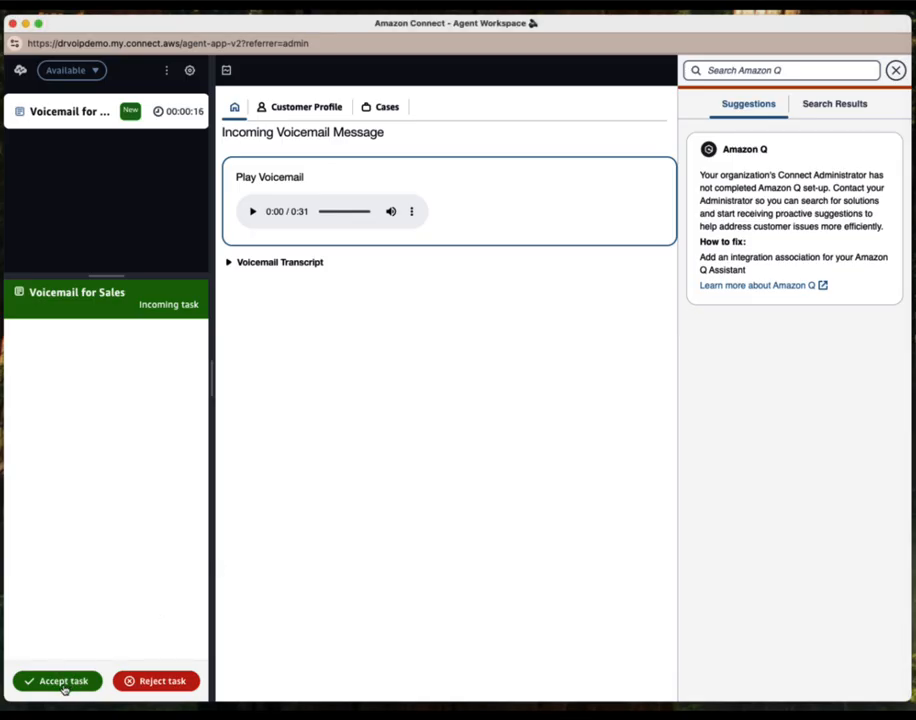
left_click(65, 688)
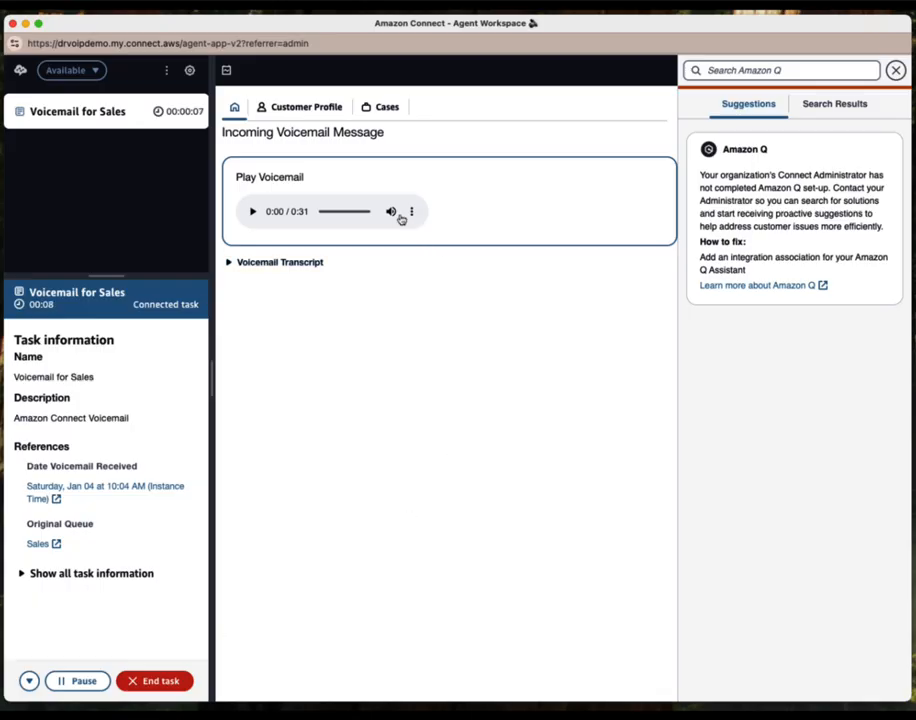
Expand the Voicemail Transcript, then select the transcript text and the Voicemail for Sales task name
left_click(231, 264)
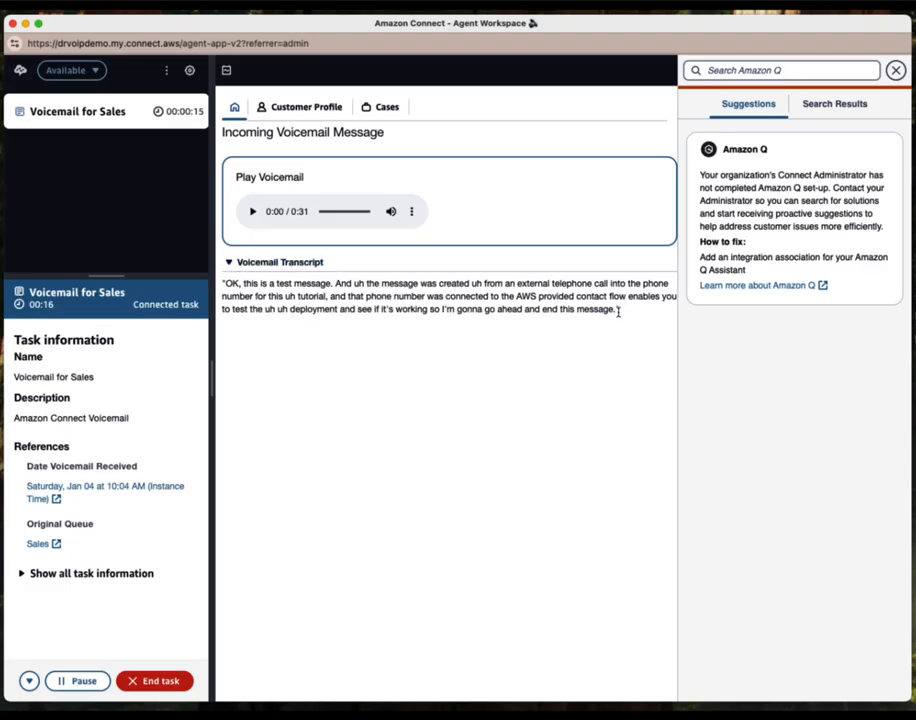
left_click_drag(621, 315, 225, 285)
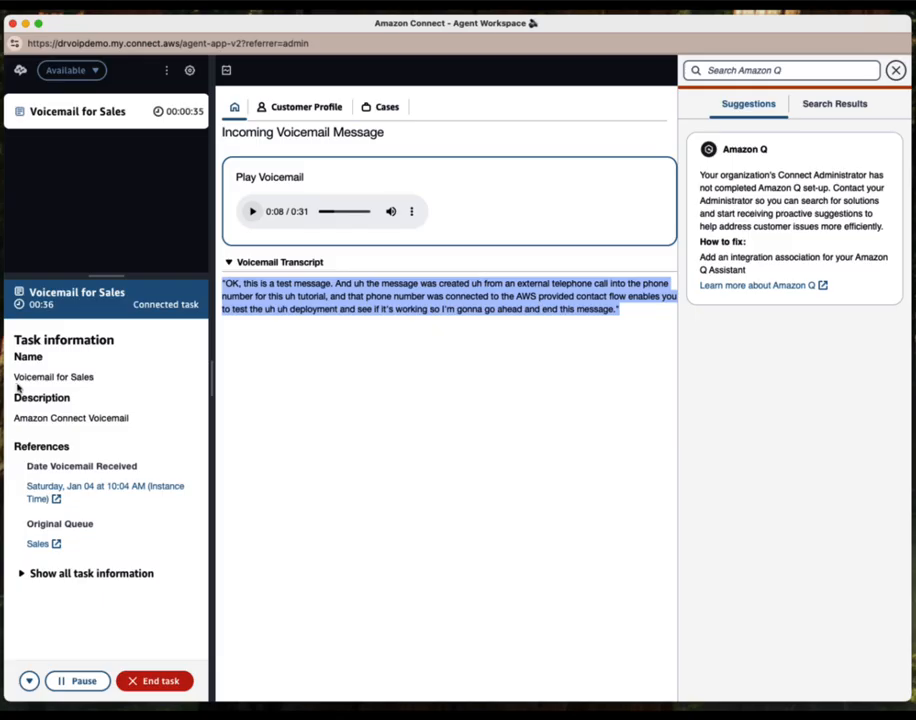
left_click_drag(15, 380, 96, 382)
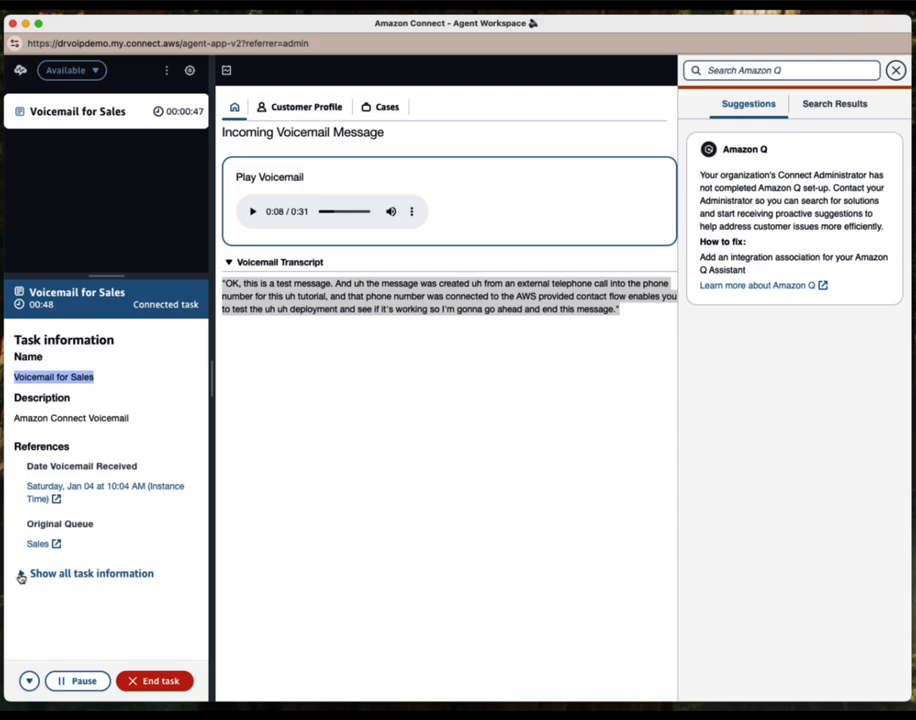
Show all task information and scroll through the callback number, transcript and vmx3 attributes
left_click(22, 574)
scroll(141, 552, "down", 5)
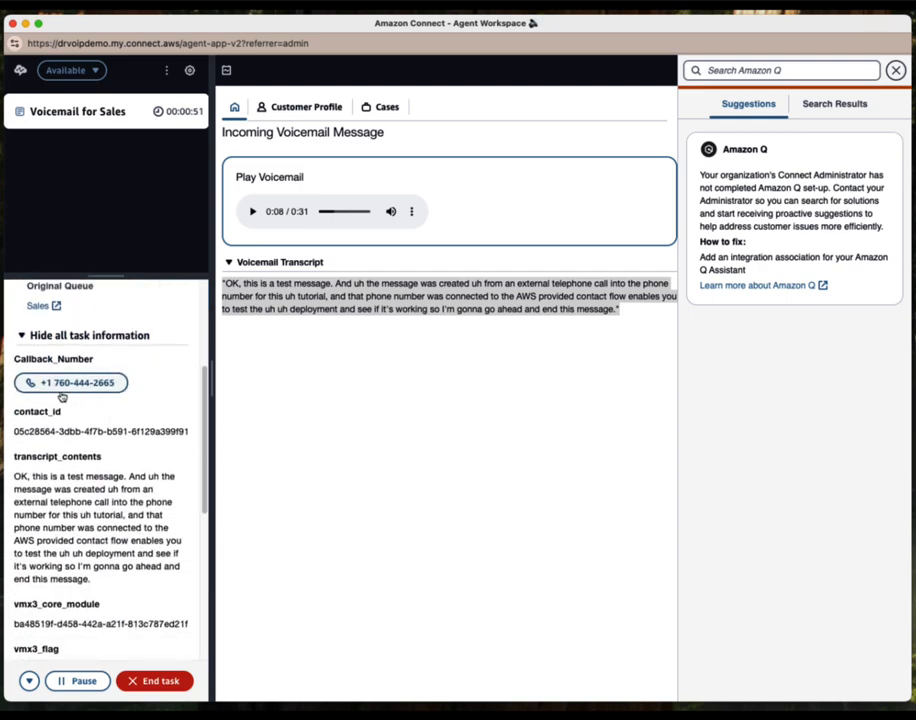
scroll(100, 345, "down", 1)
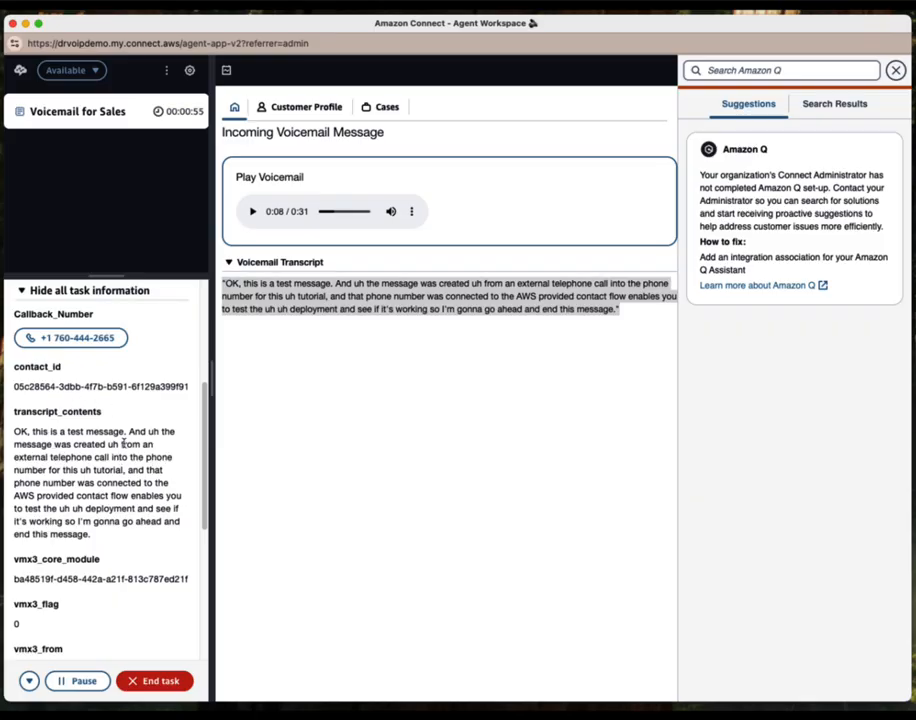
scroll(110, 514, "down", 5)
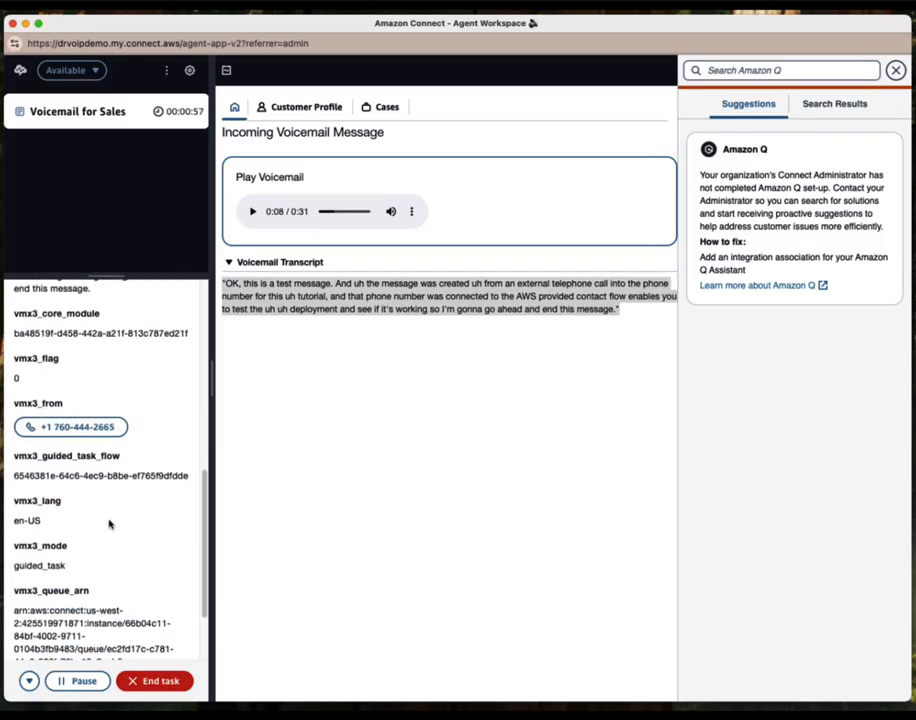
scroll(105, 506, "down", 1)
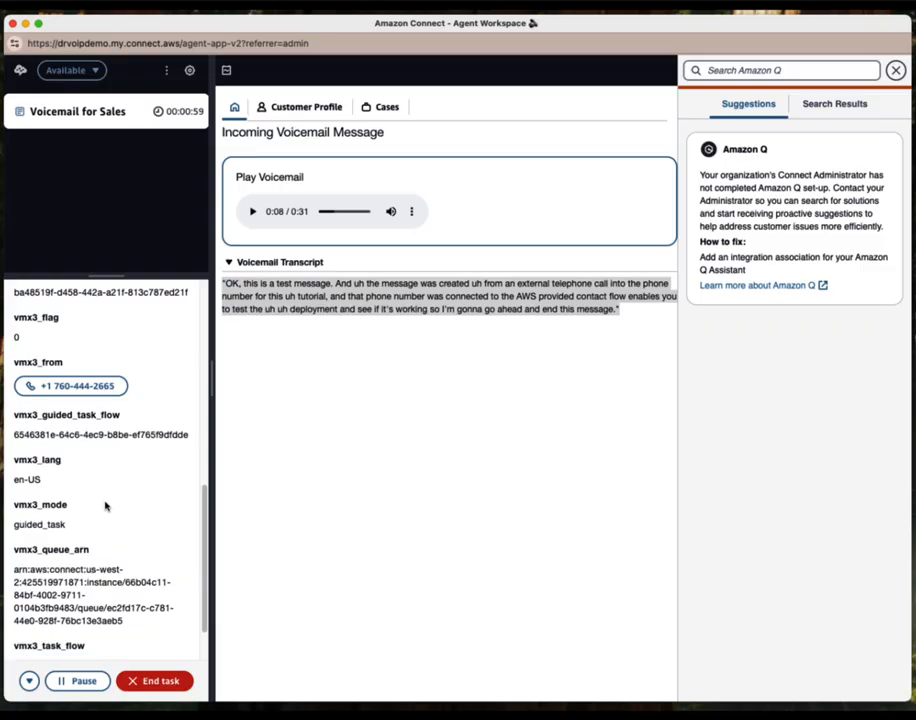
scroll(105, 505, "down", 1)
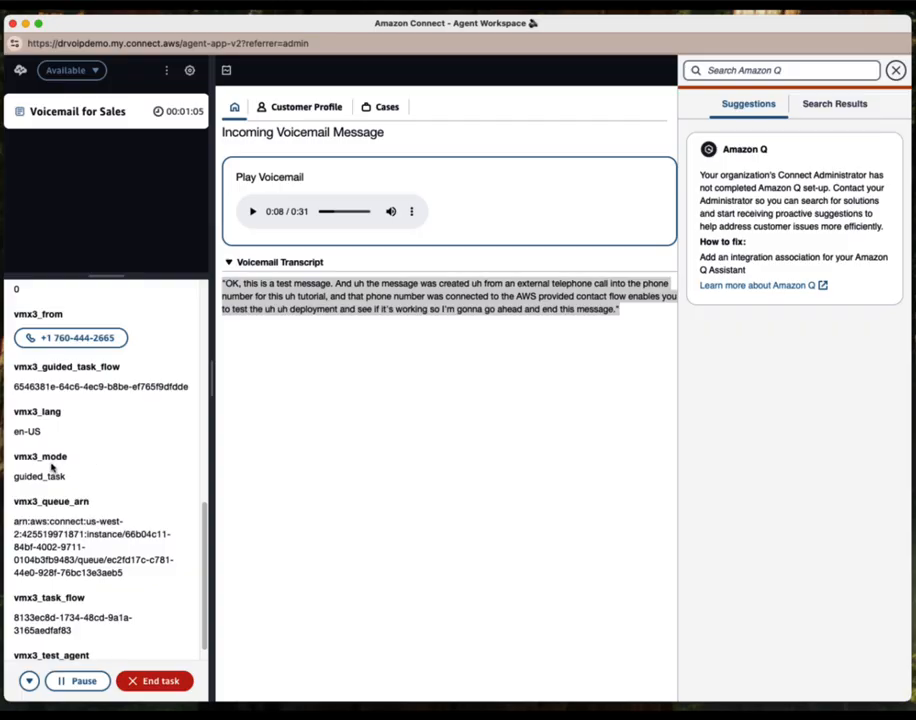
scroll(143, 516, "down", 1)
scroll(143, 519, "down", 3)
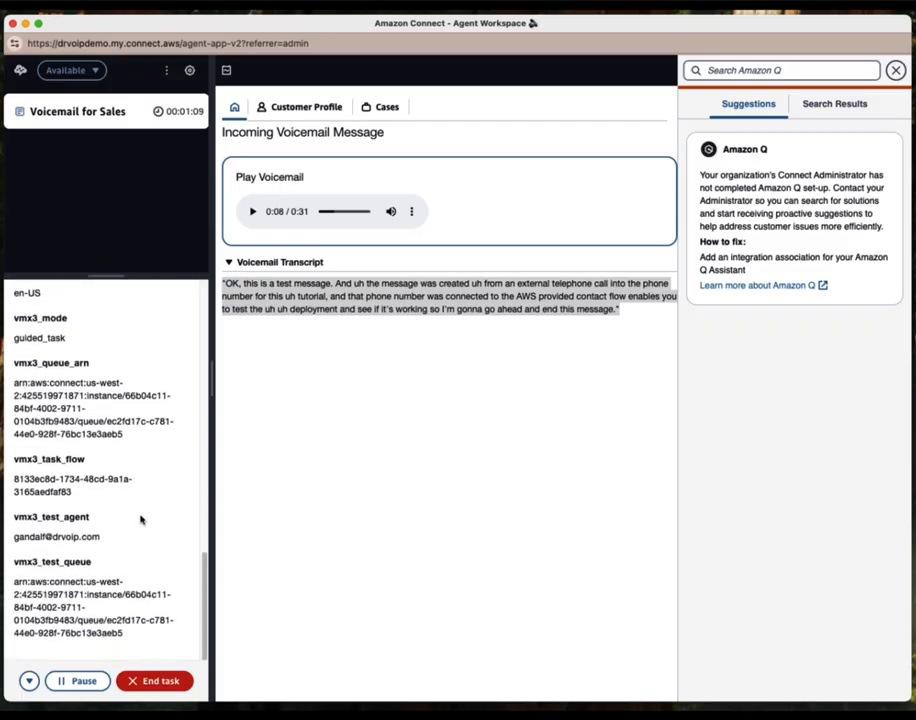
scroll(139, 525, "up", 10)
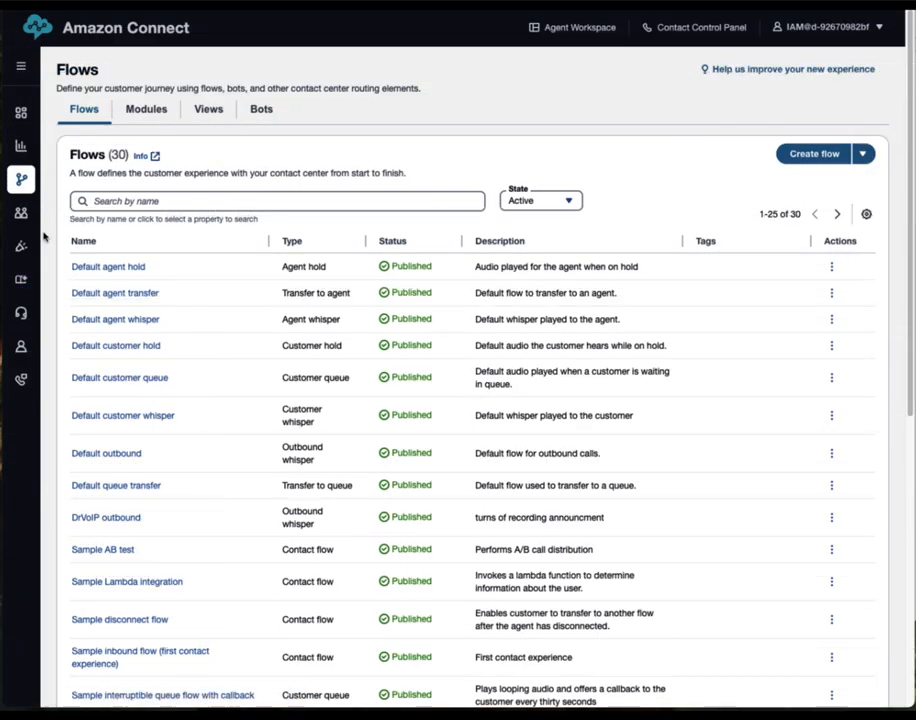
Open the Sales queue for editing from Routing > Queues
mouse_move(28, 226)
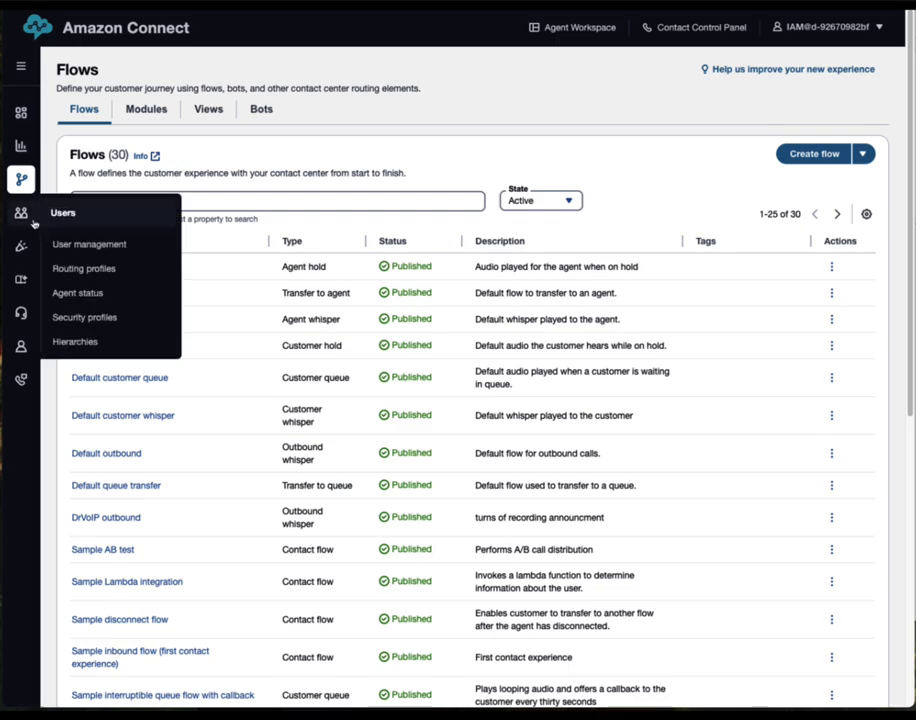
mouse_move(27, 190)
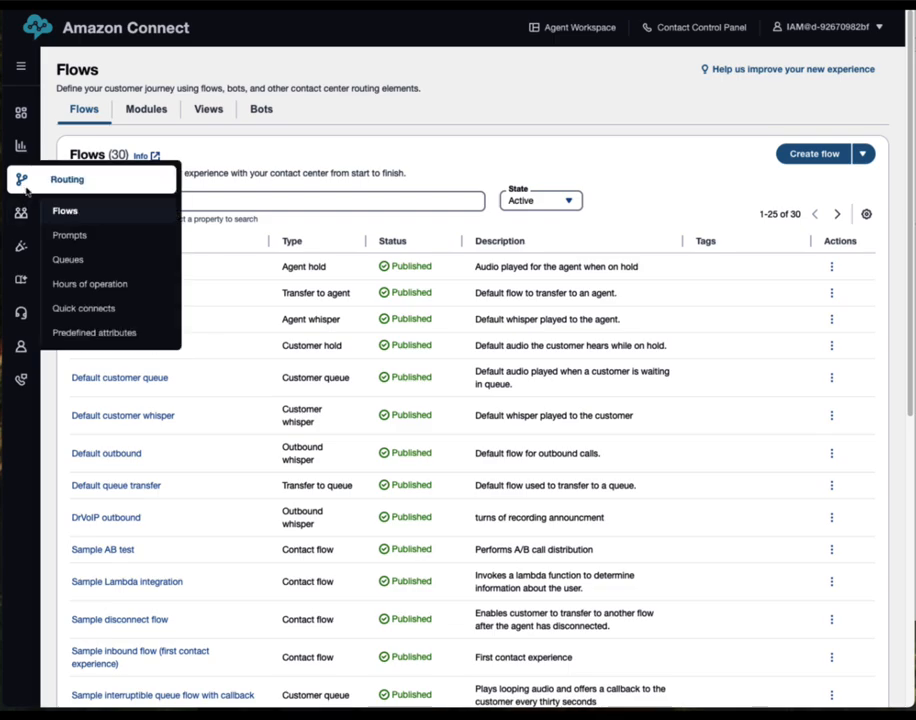
left_click(68, 260)
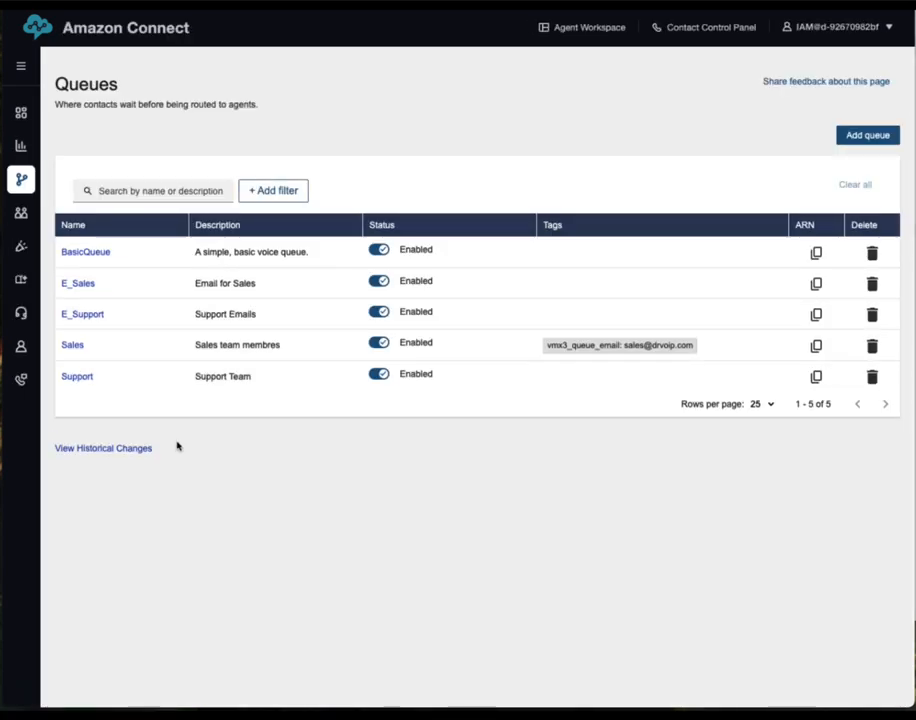
left_click(72, 345)
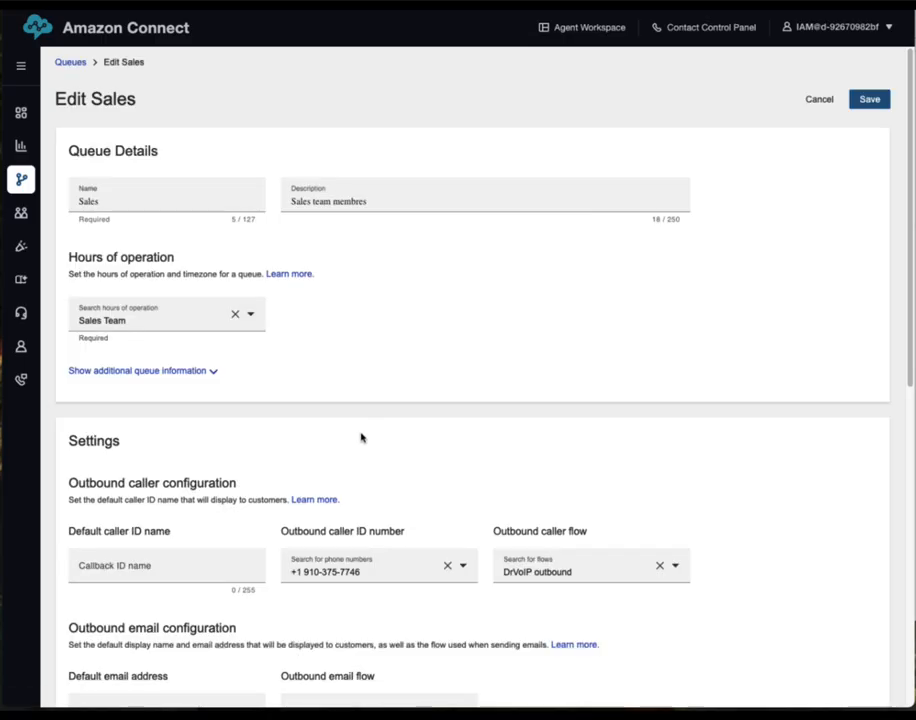
Inspect the Sales queue's Tags section and its vmx3_queue_email key
scroll(361, 437, "down", 10)
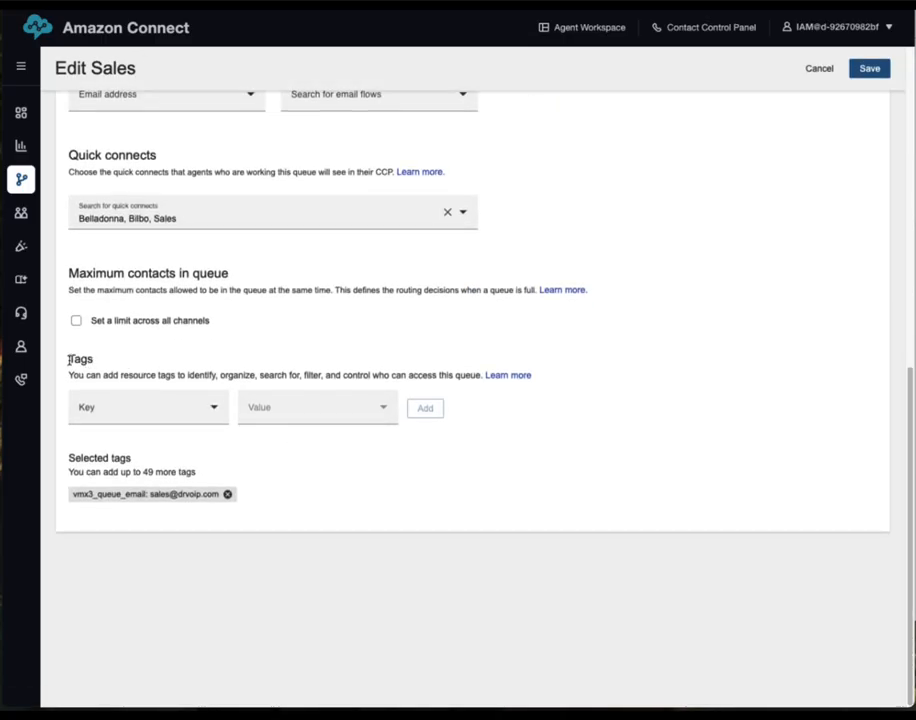
left_click_drag(68, 360, 114, 362)
left_click(112, 410)
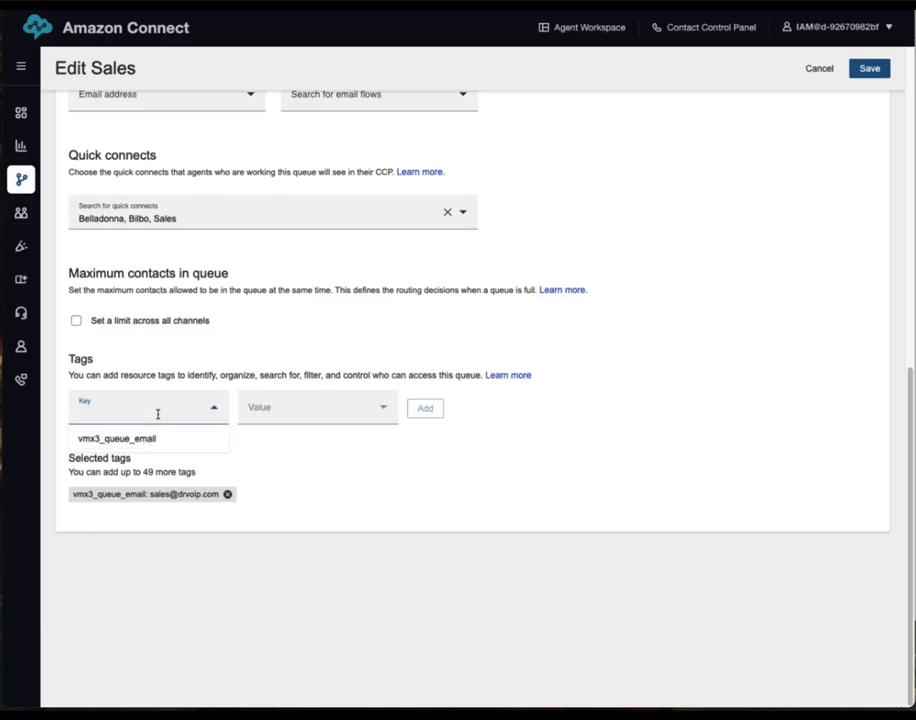
left_click(147, 437)
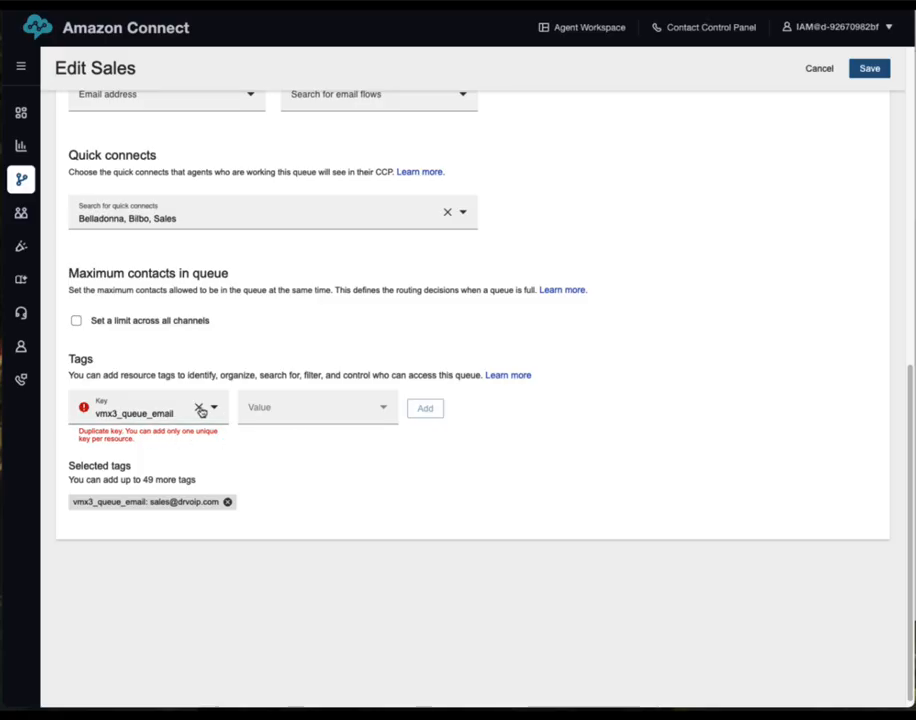
left_click(200, 411)
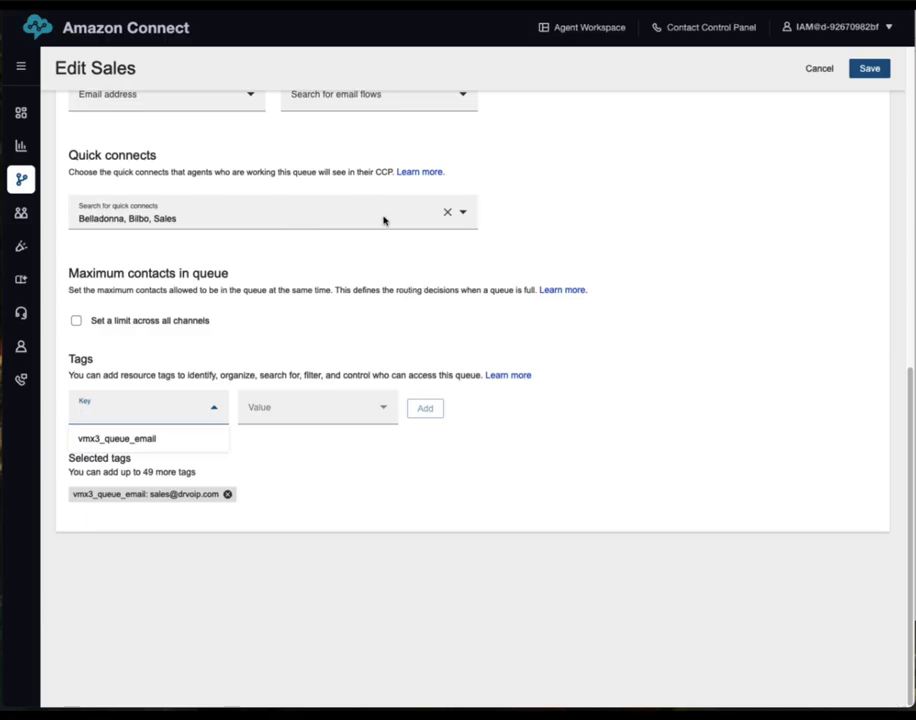
Display the Sales queue's ARN under additional queue information, then bring the Gmail window forward
scroll(380, 245, "up", 5)
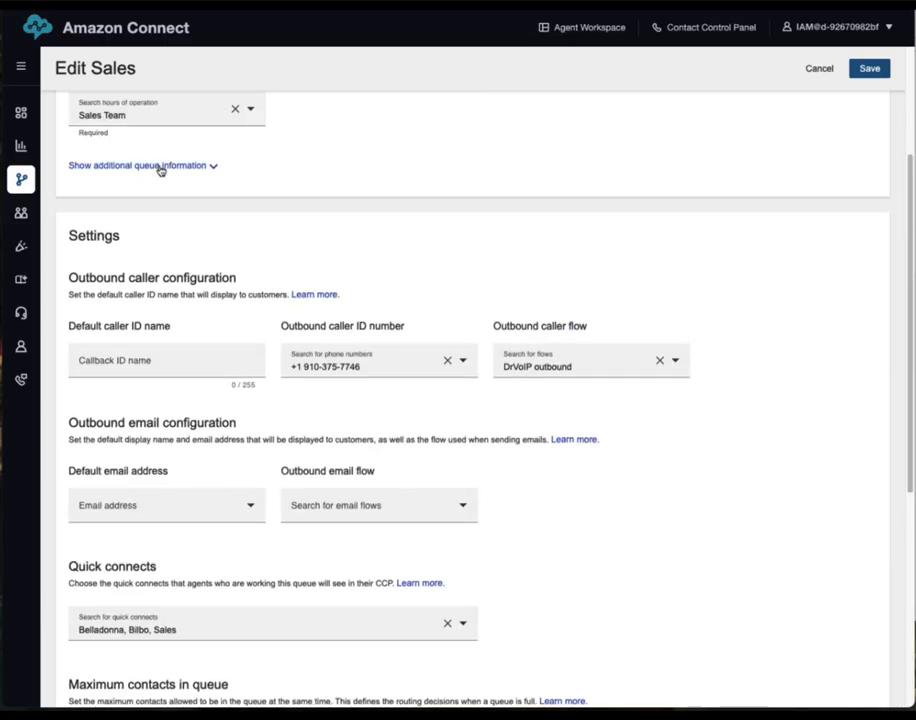
left_click(158, 166)
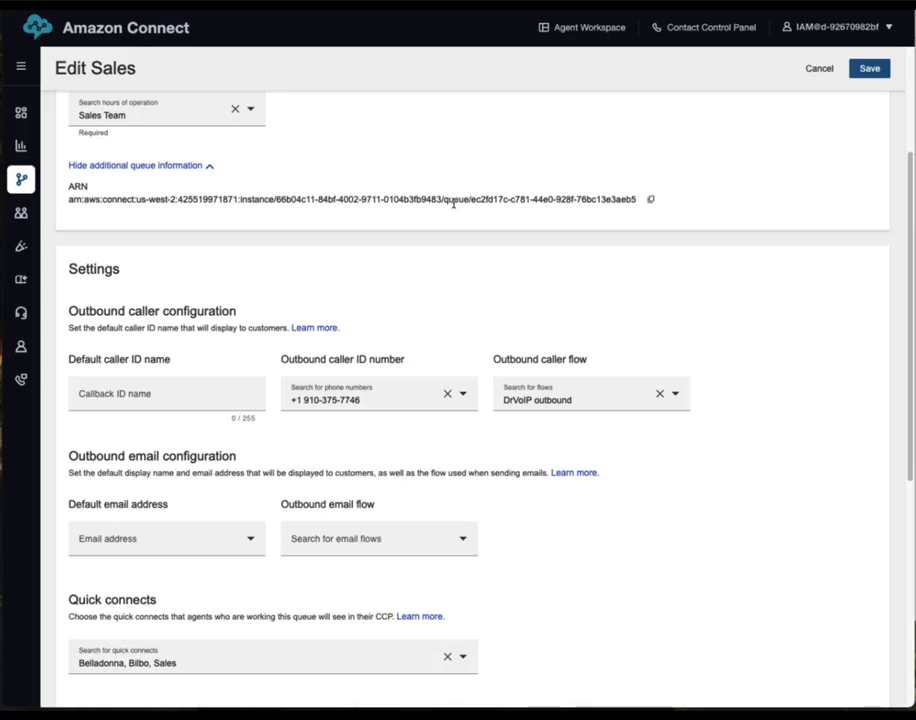
scroll(600, 255, "down", 5)
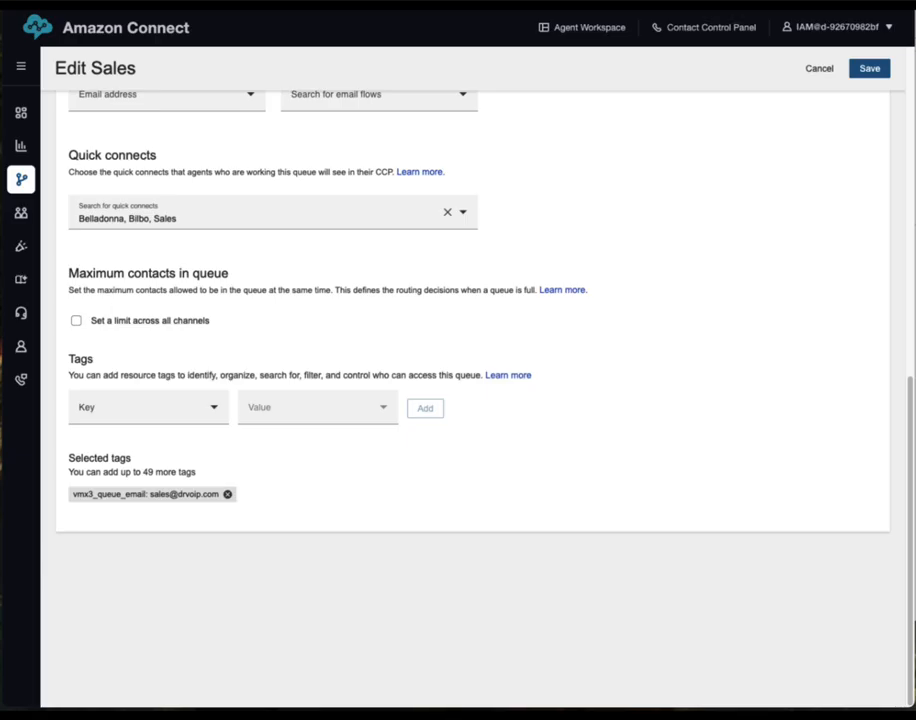
left_click_drag(915, 20, 861, 49)
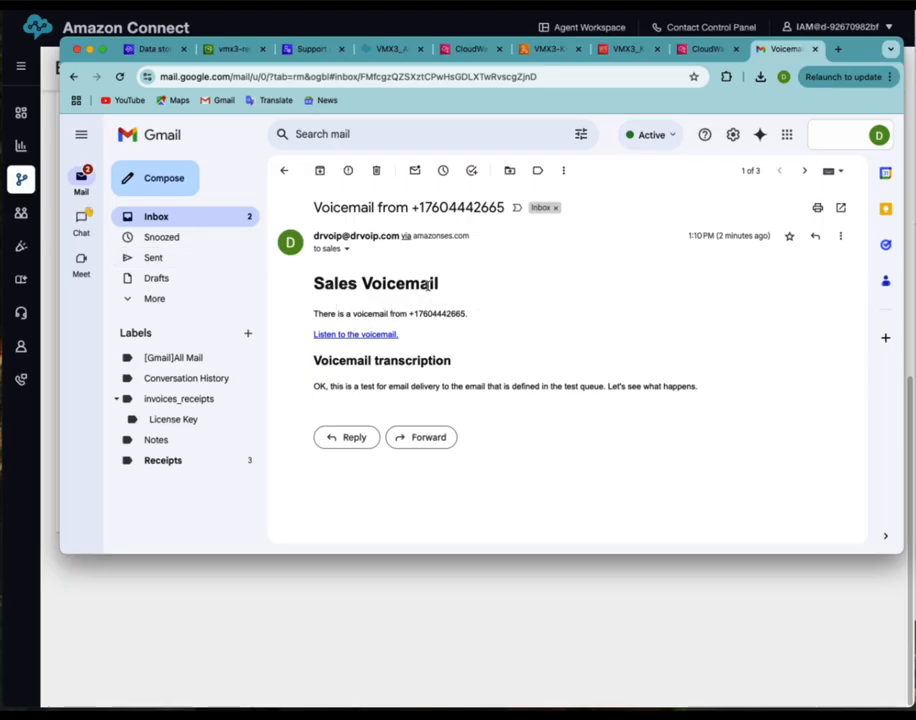
Review the Sales Voicemail email transcription, play its linked recording, and return to the Edit Sales queue page
left_click_drag(314, 284, 458, 284)
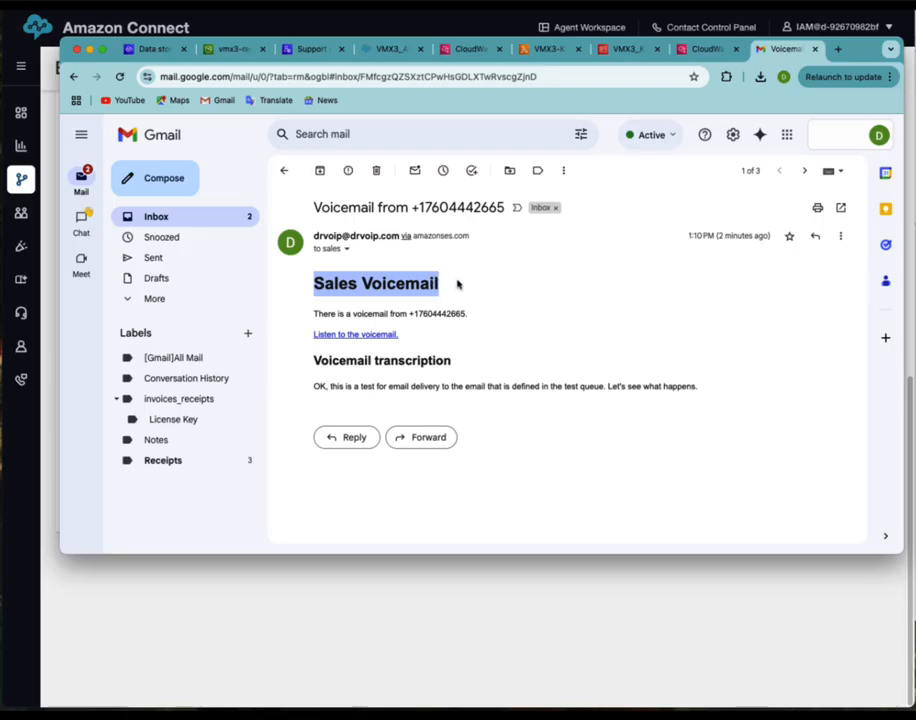
left_click(355, 336)
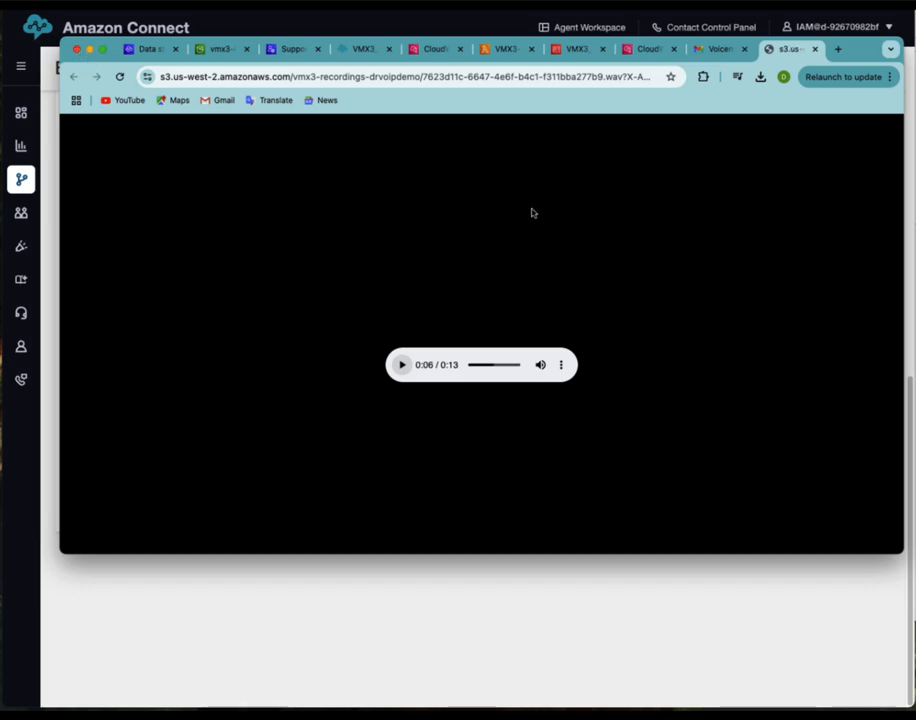
left_click(212, 30)
mouse_move(31, 348)
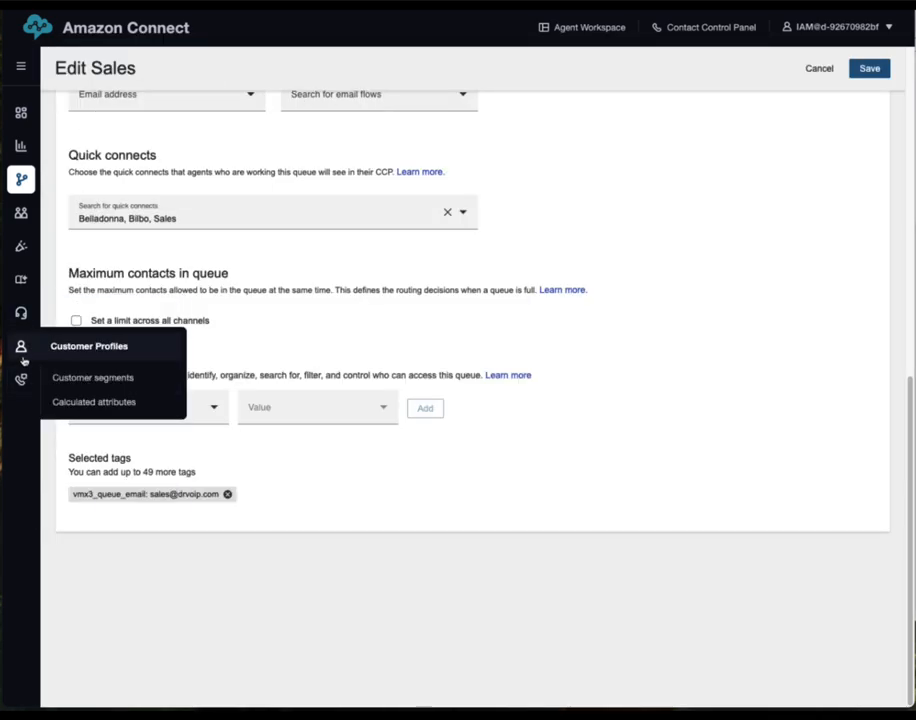
Open Routing > Flows and scroll to the four published VMX3 drvoipdemo voicemail flows
mouse_move(22, 160)
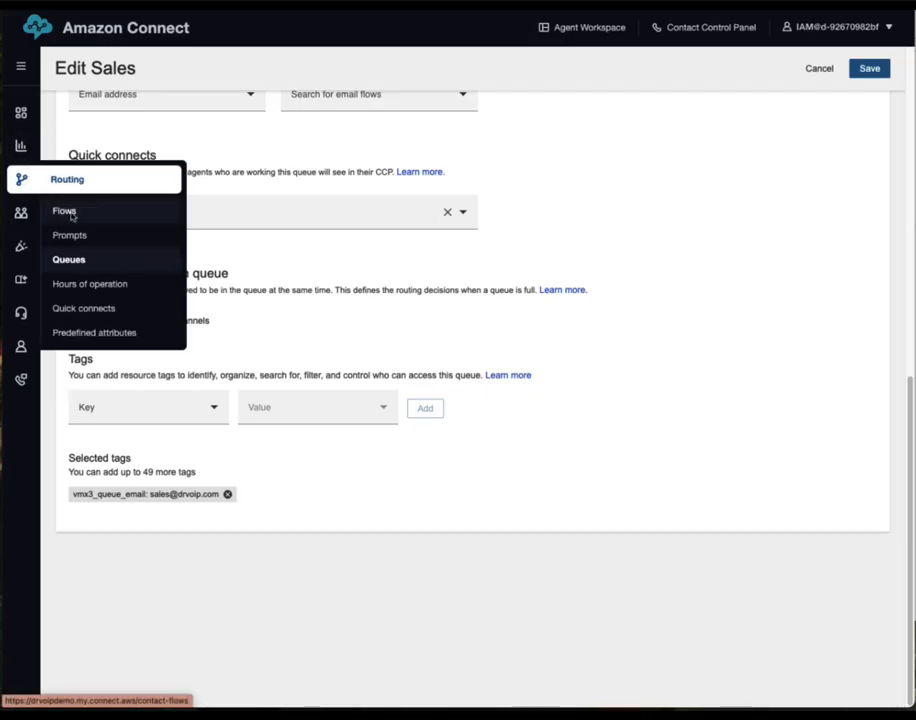
left_click(66, 211)
scroll(333, 523, "down", 5)
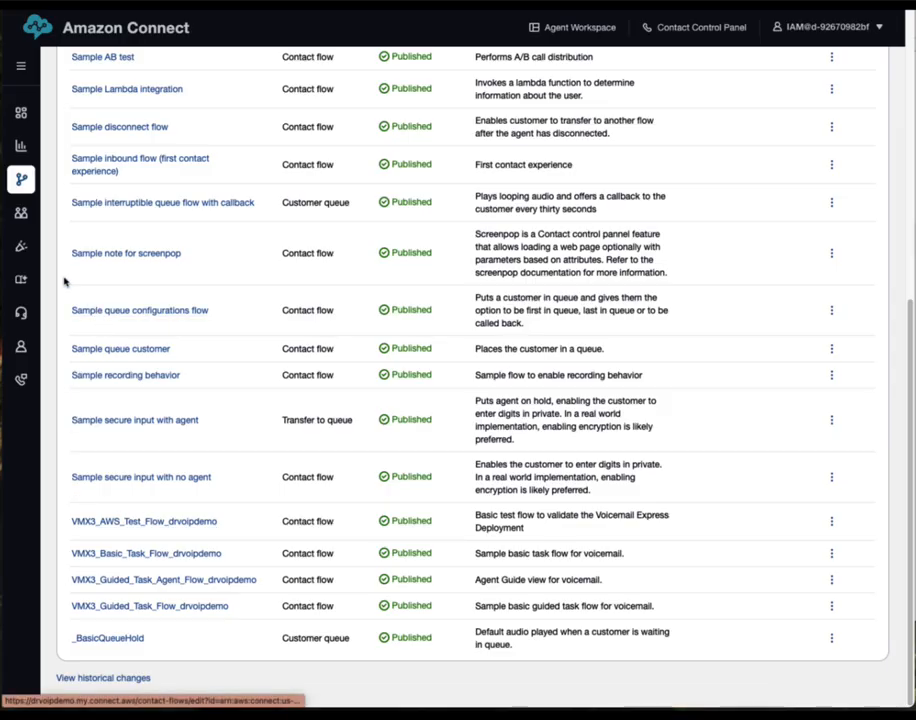
mouse_move(20, 146)
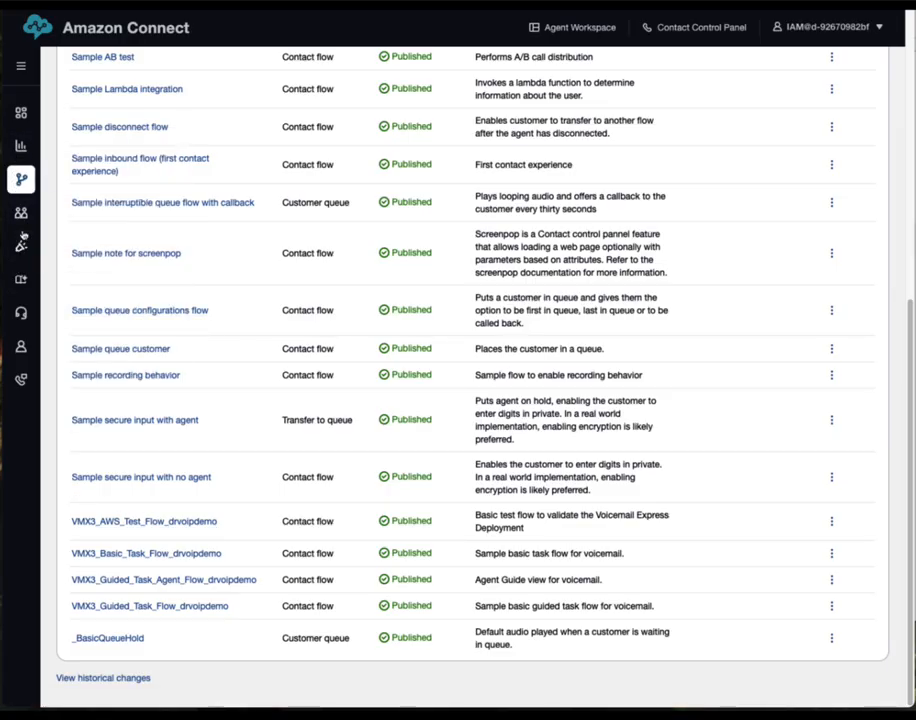
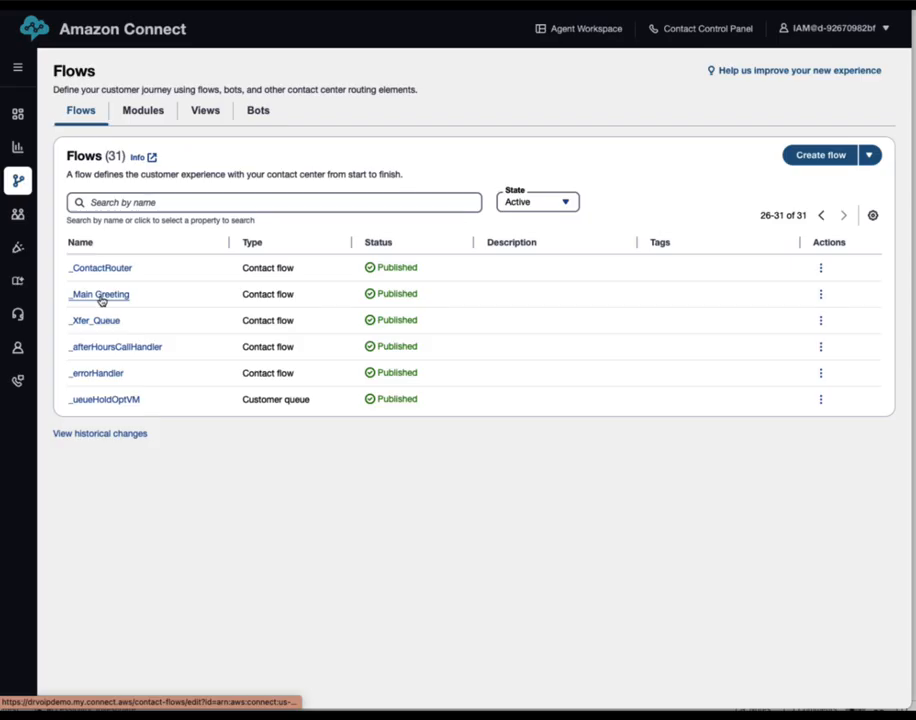
Open the _Main Greeting contact flow from the Flows list
left_click(101, 296)
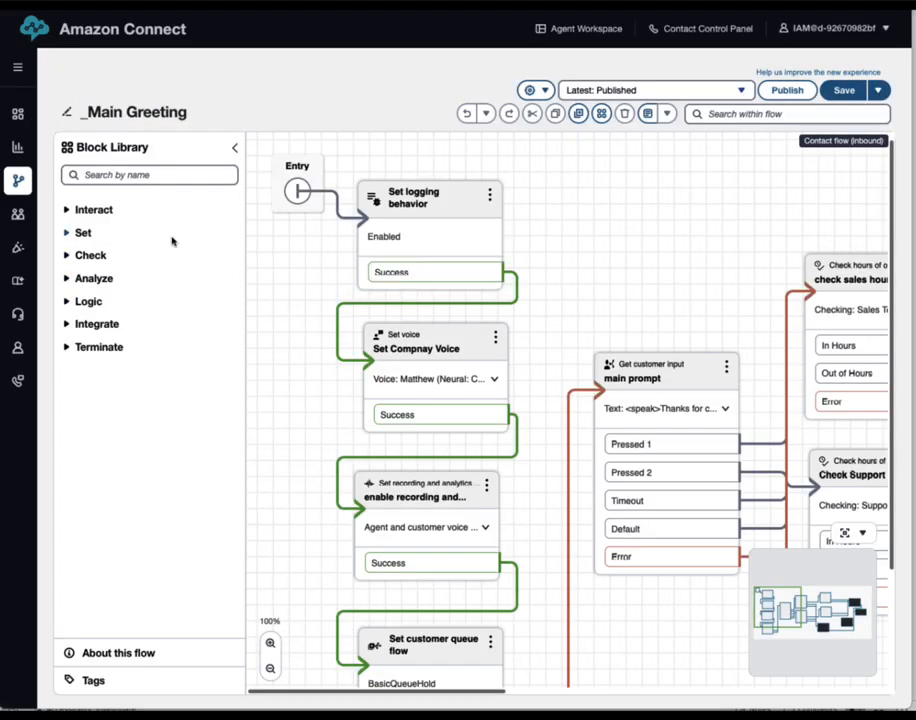
Collapse the Block Library and follow _Main Greeting to its Transfer to flow block for _Xfer_Queue
left_click(234, 147)
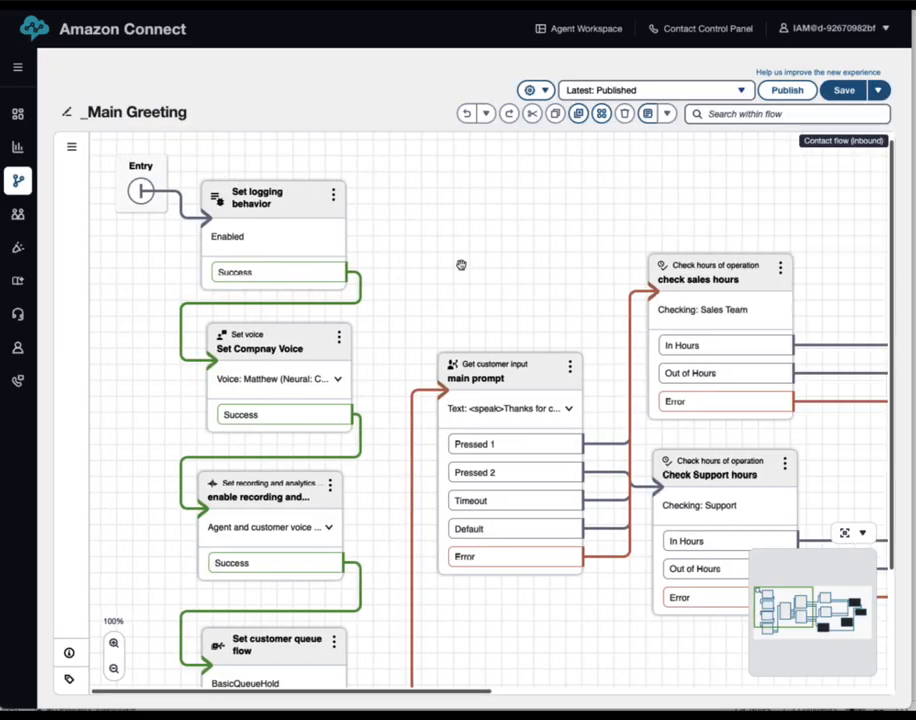
scroll(288, 582, "down", 1)
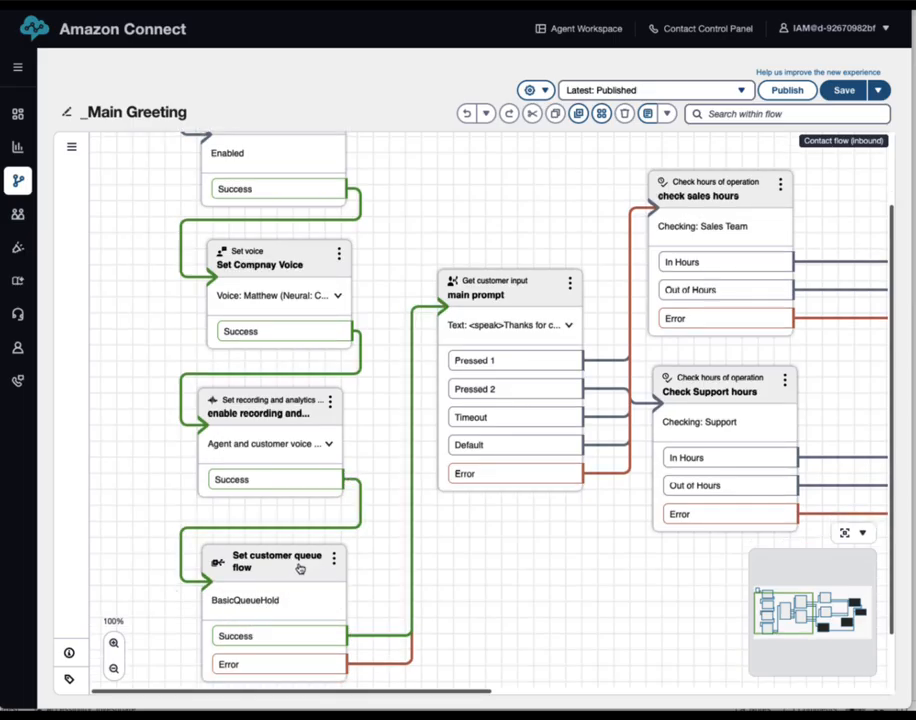
left_click_drag(509, 583, 292, 583)
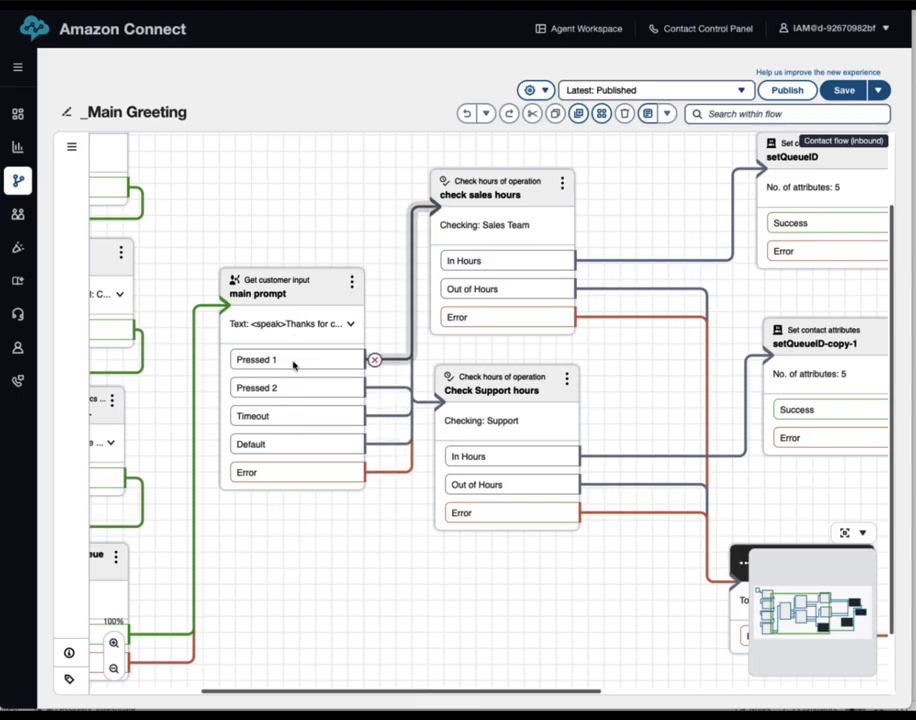
left_click_drag(388, 579, 228, 583)
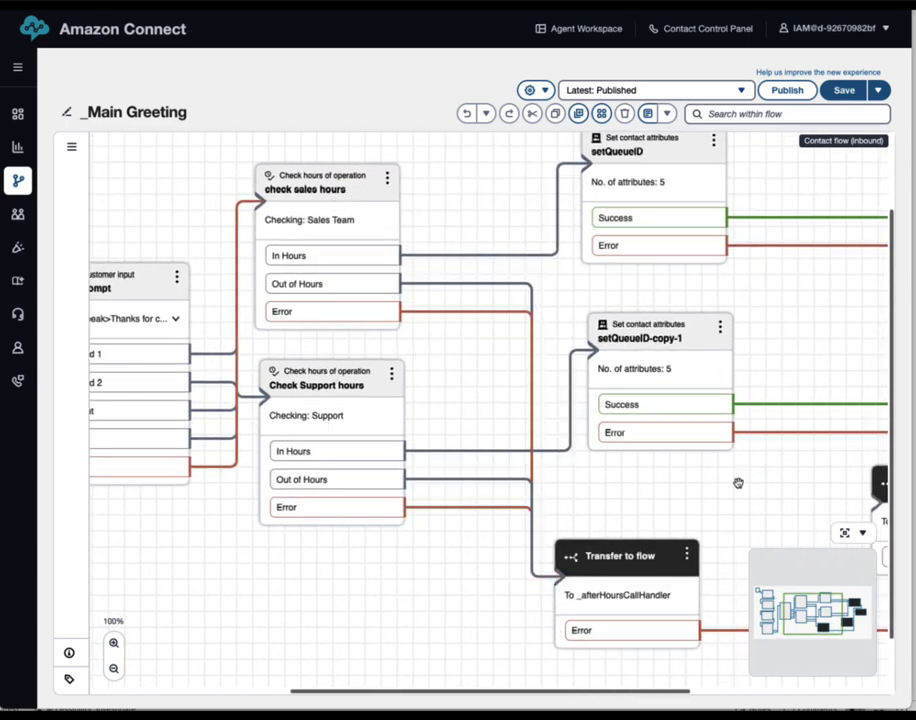
left_click_drag(758, 505, 577, 542)
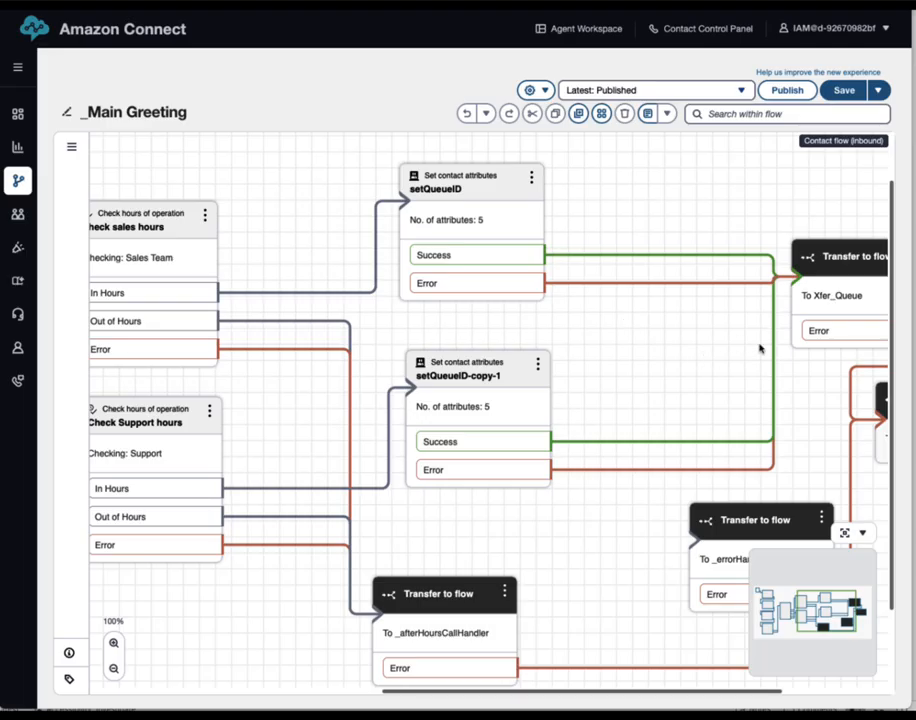
left_click_drag(715, 335, 624, 342)
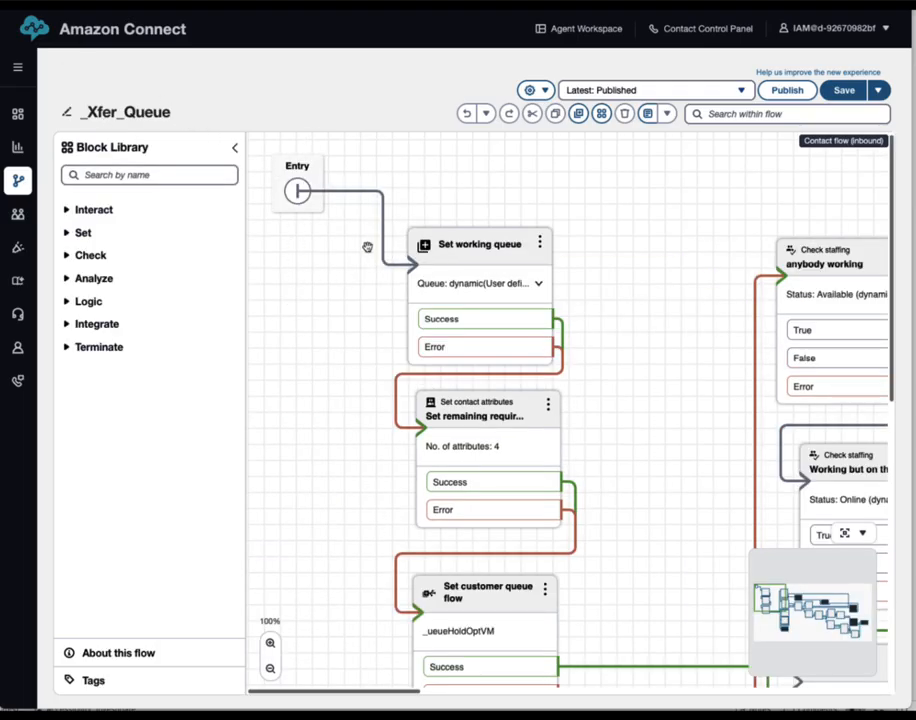
Tidy the opening blocks and confirm Set working queue uses the queueId attribute
left_click_drag(482, 258, 473, 222)
left_click(523, 416)
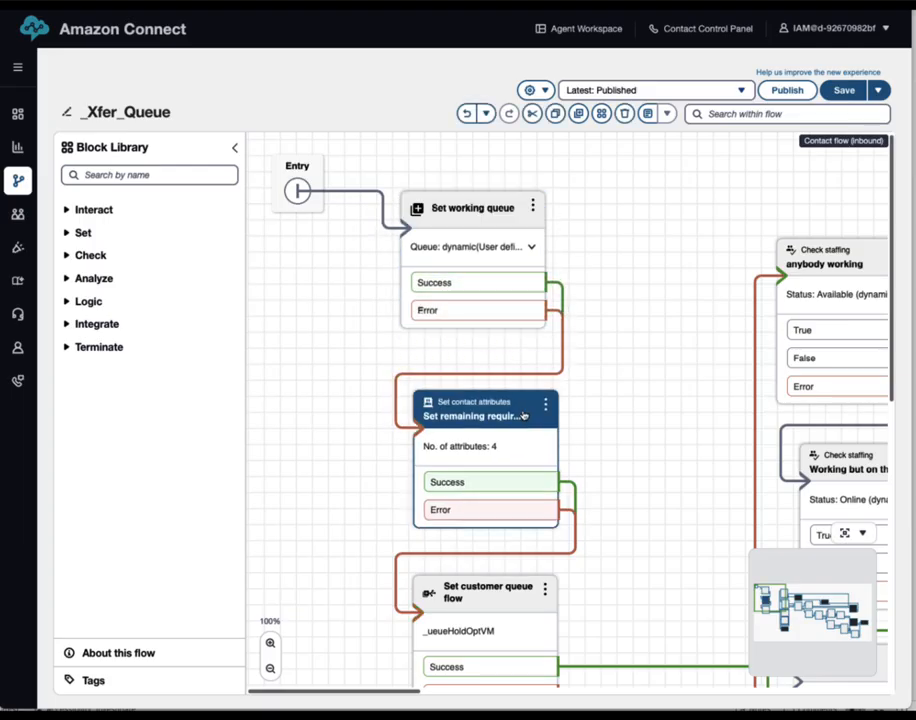
left_click_drag(523, 416, 513, 399)
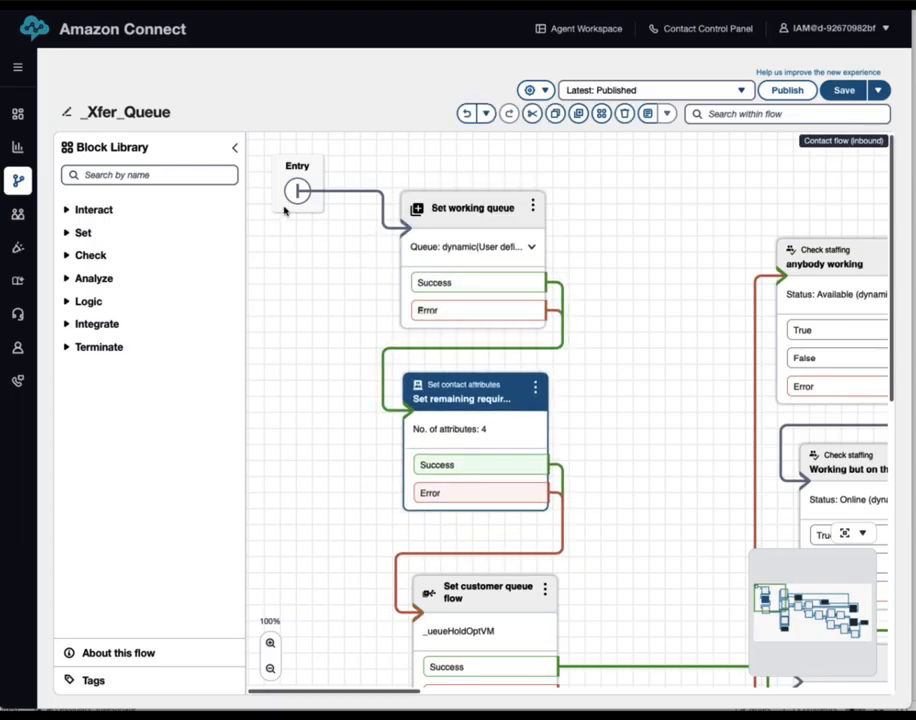
left_click_drag(485, 210, 474, 198)
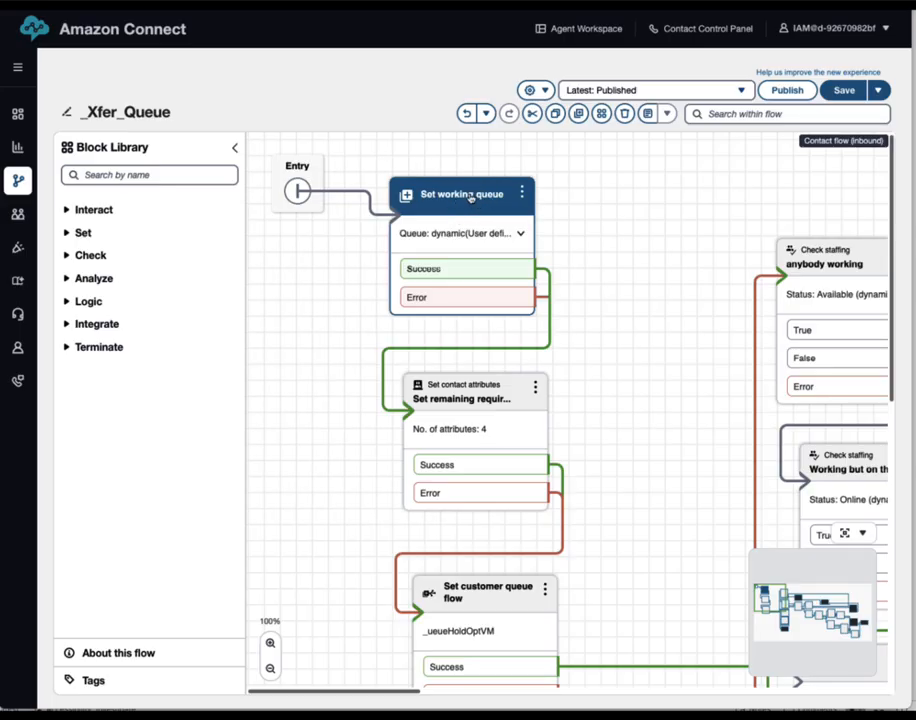
left_click(454, 196)
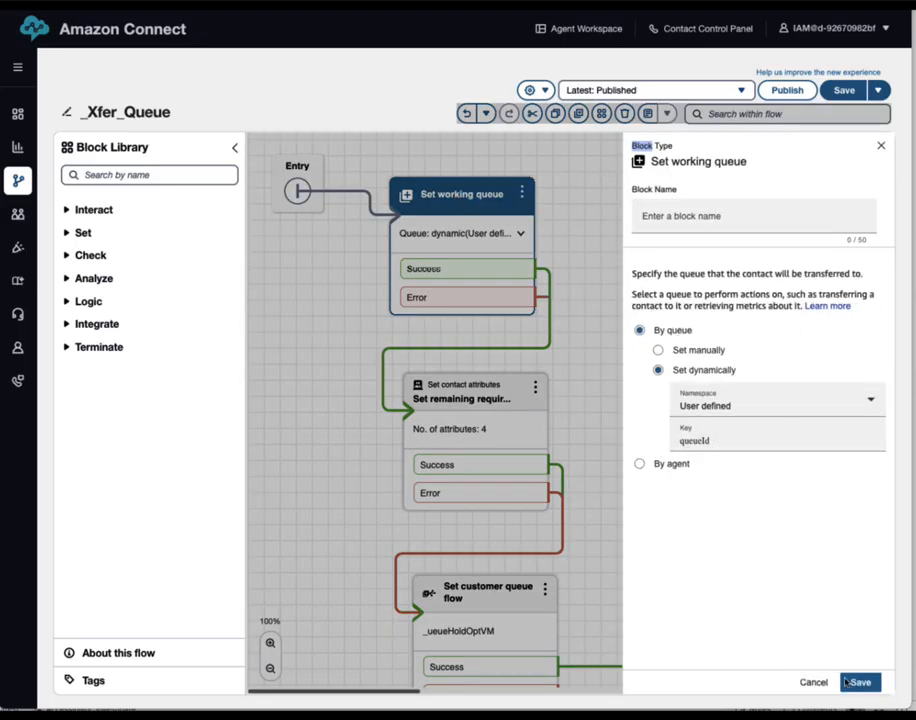
left_click(820, 686)
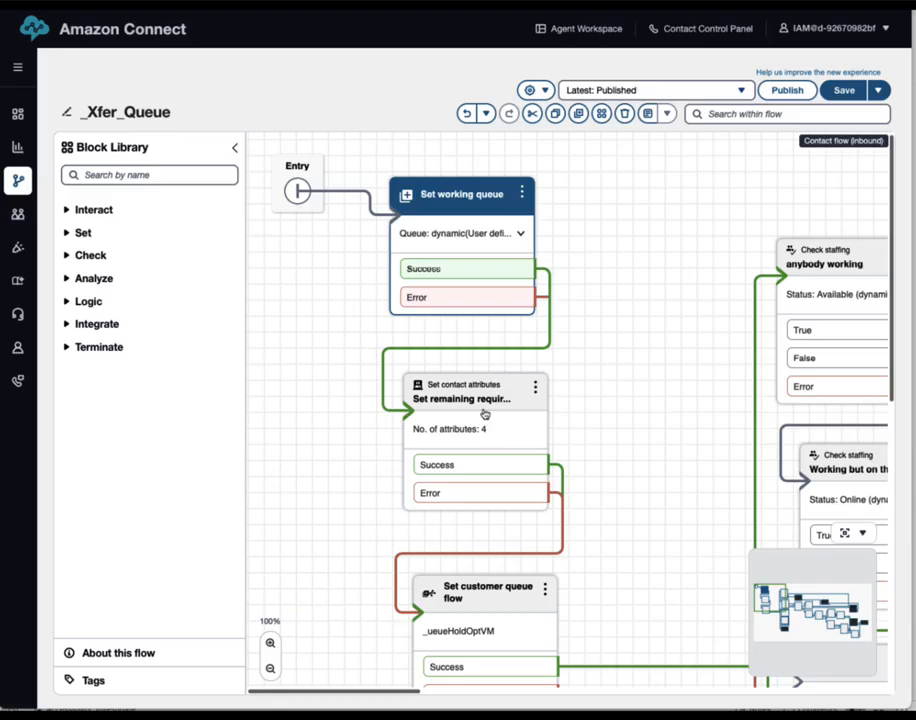
left_click_drag(484, 413, 471, 410)
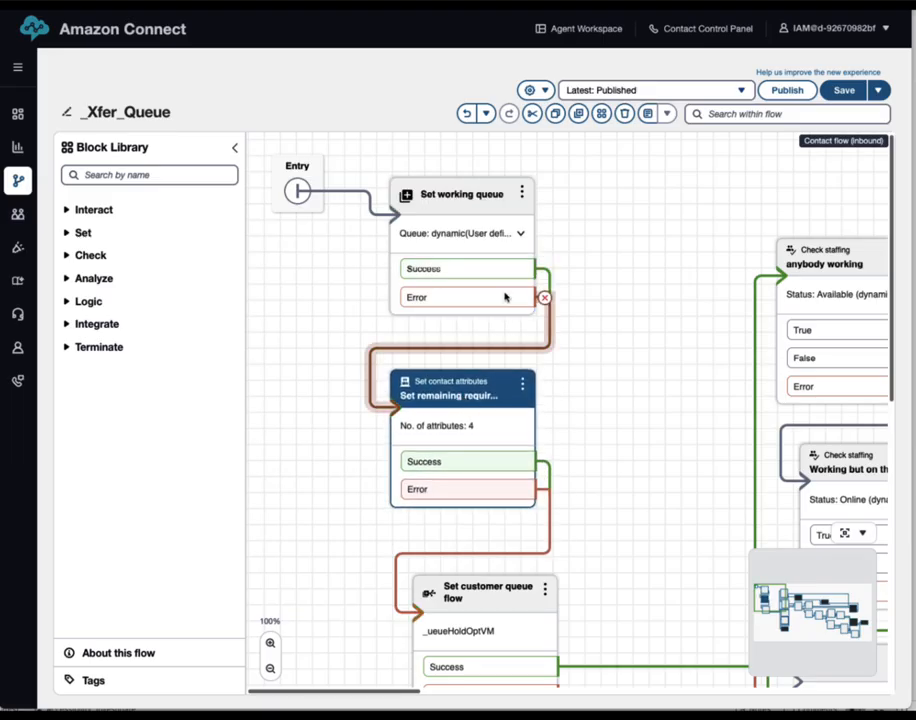
Review the VMX3 attributes, including vmx3_queue_arn from System Queue ARN, and cancel unchanged
left_click(450, 396)
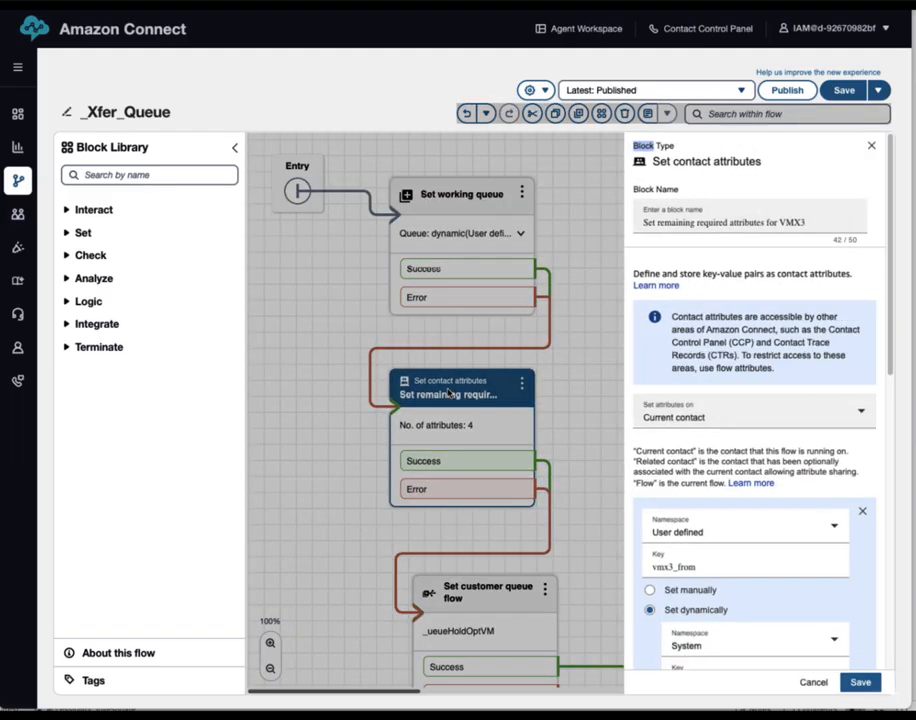
scroll(781, 442, "down", 3)
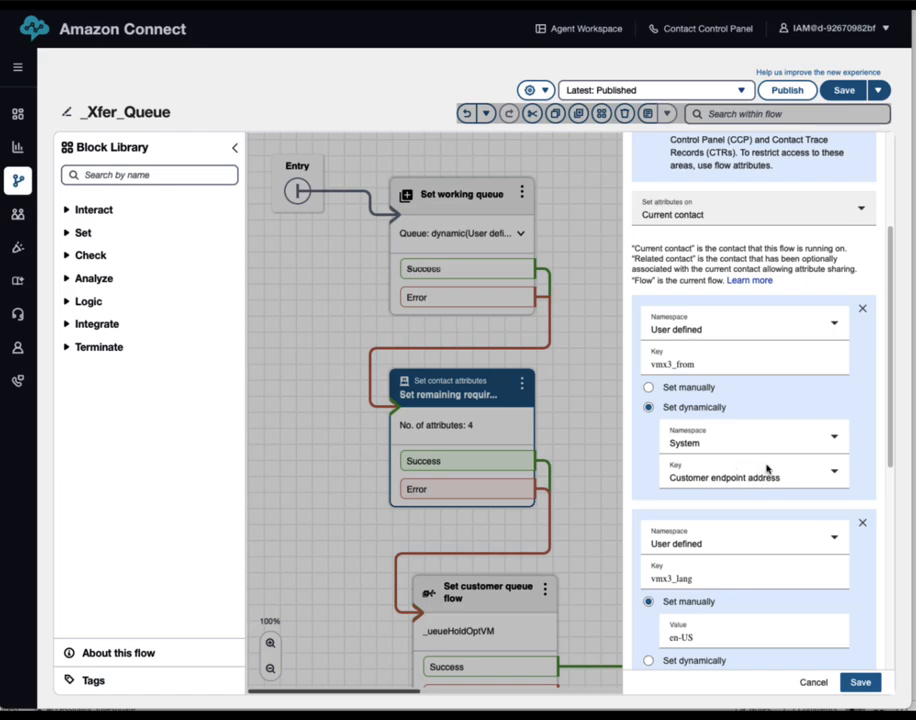
scroll(760, 468, "down", 5)
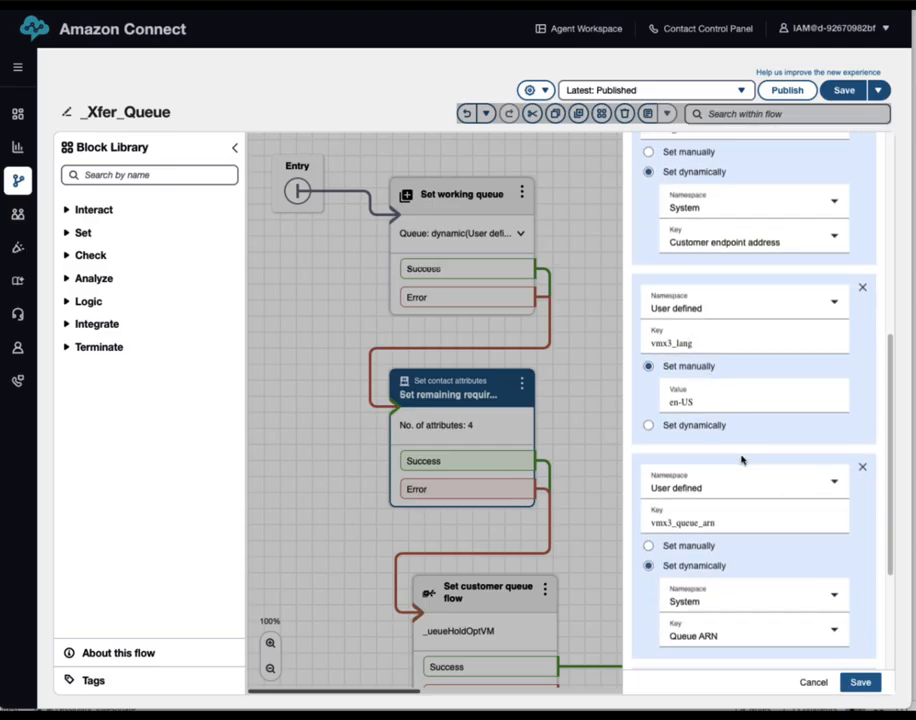
scroll(742, 460, "down", 4)
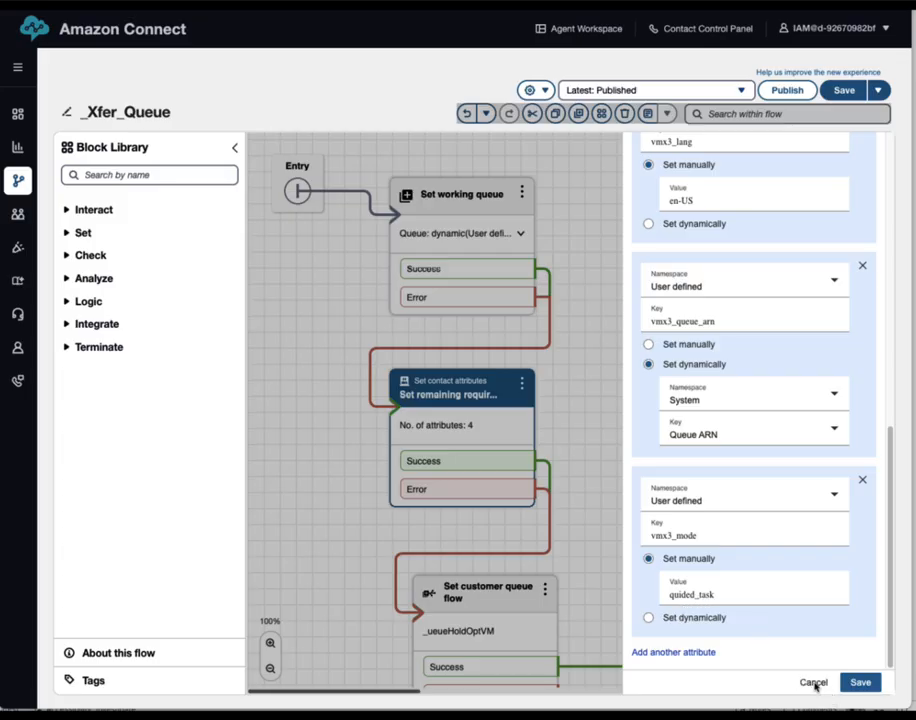
left_click(813, 683)
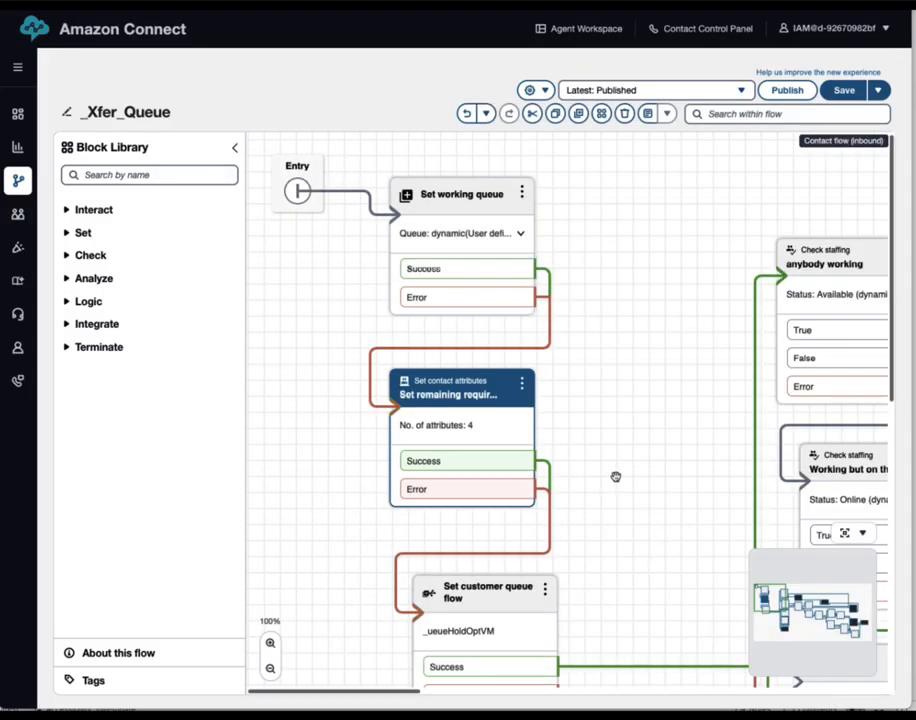
Pan to the Check staffing blocks and review the Working but on the phone? settings
left_click_drag(615, 477, 301, 446)
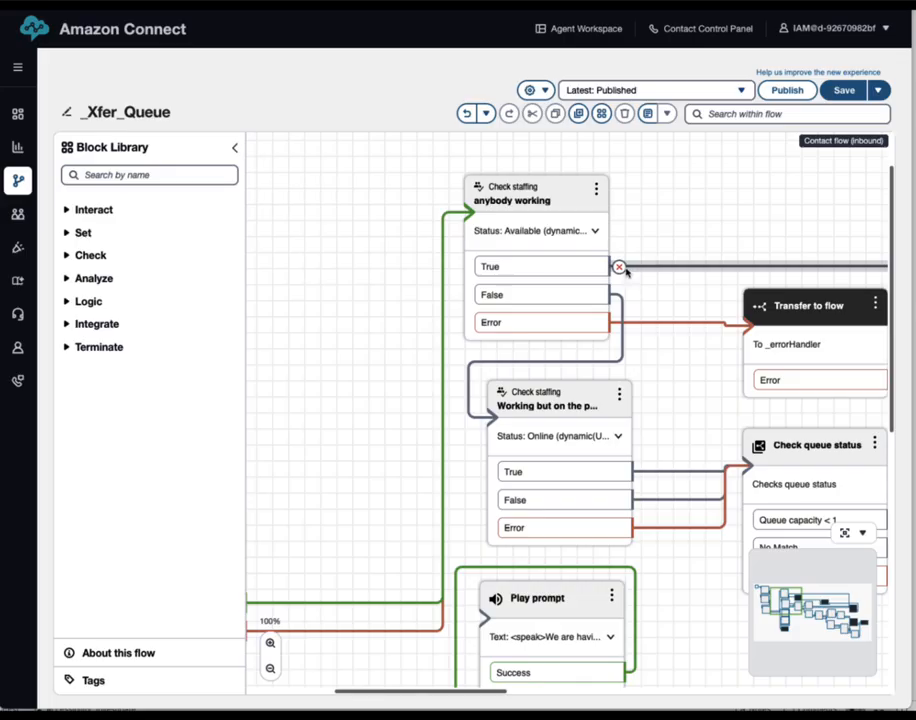
left_click_drag(671, 401, 479, 292)
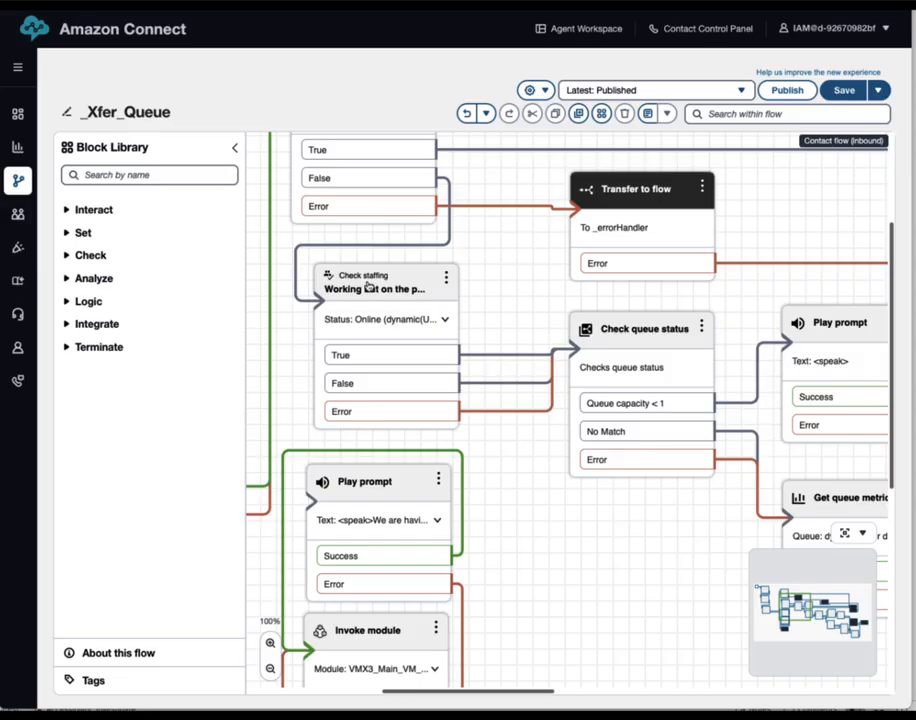
left_click(368, 286)
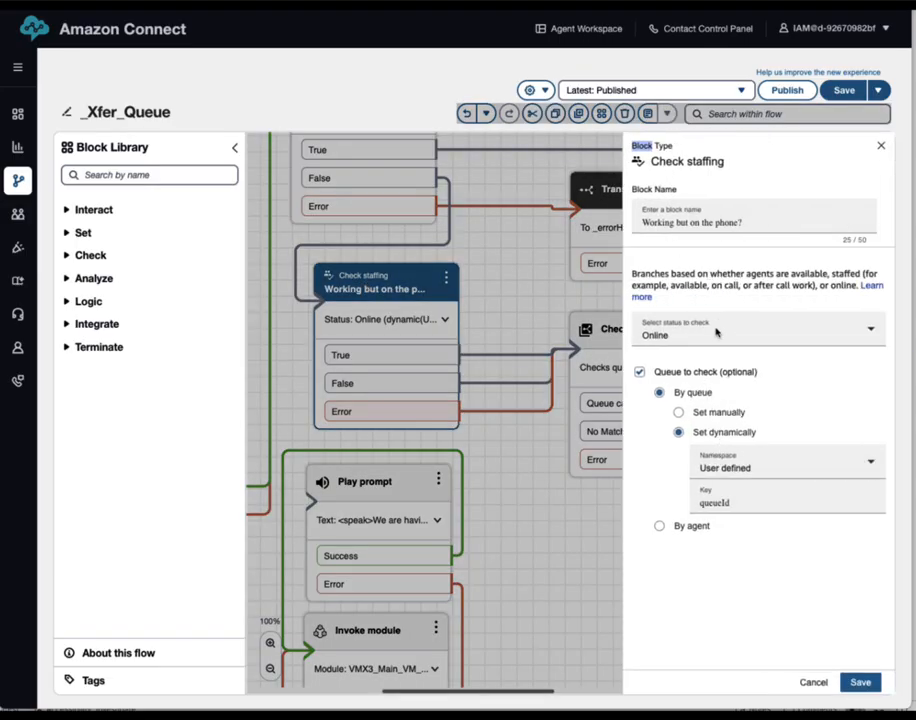
left_click(813, 684)
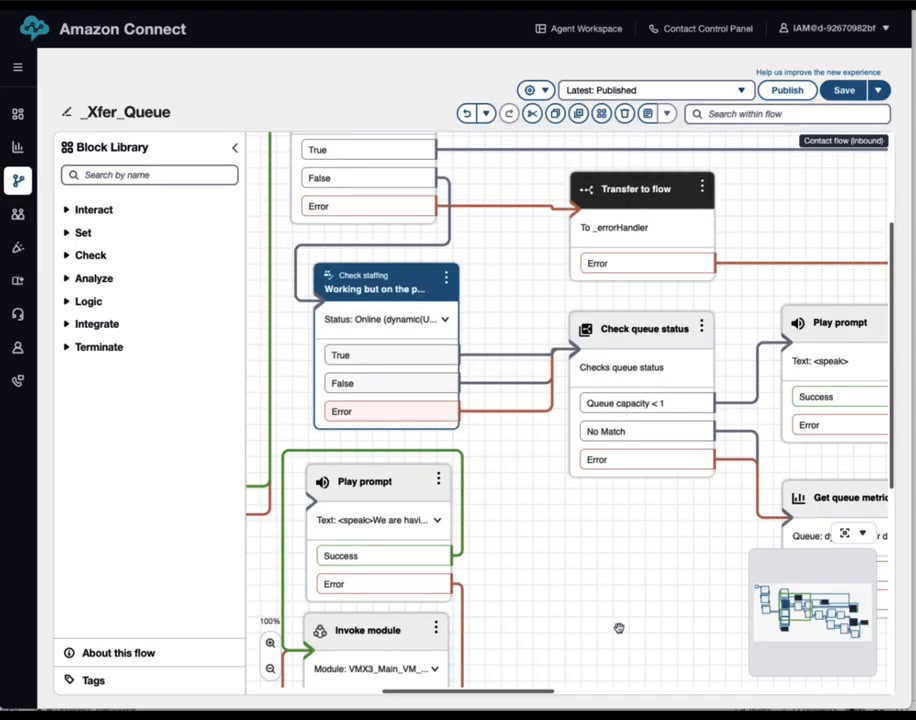
Pan to Transfer to queue and review Get customer input, whose Pressed 1 runs VMX3_Main_VM
left_click_drag(567, 608, 577, 581)
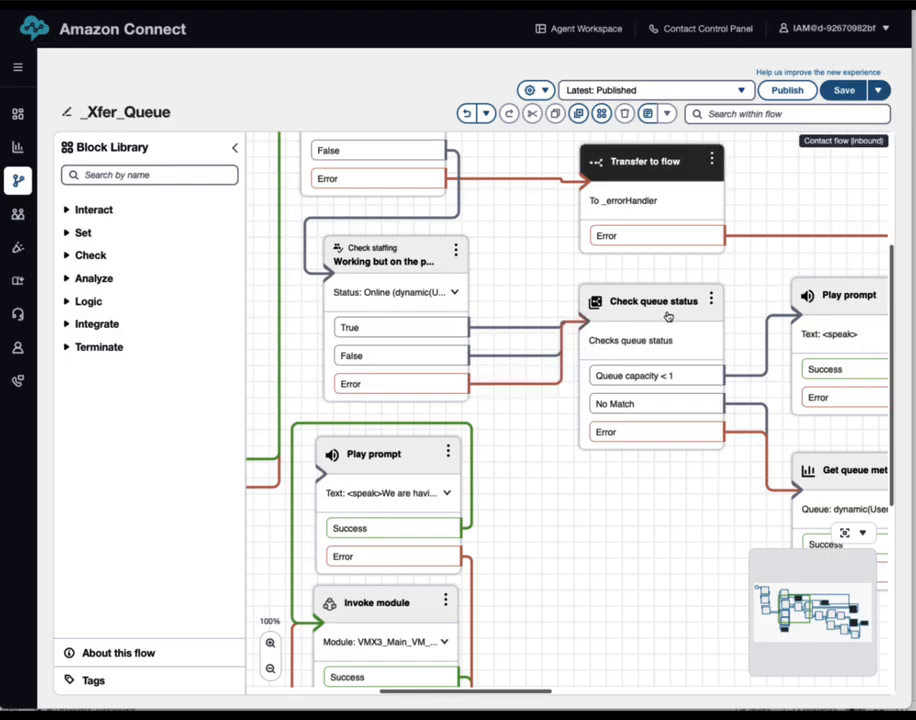
left_click_drag(674, 550, 445, 539)
left_click_drag(782, 293, 544, 284)
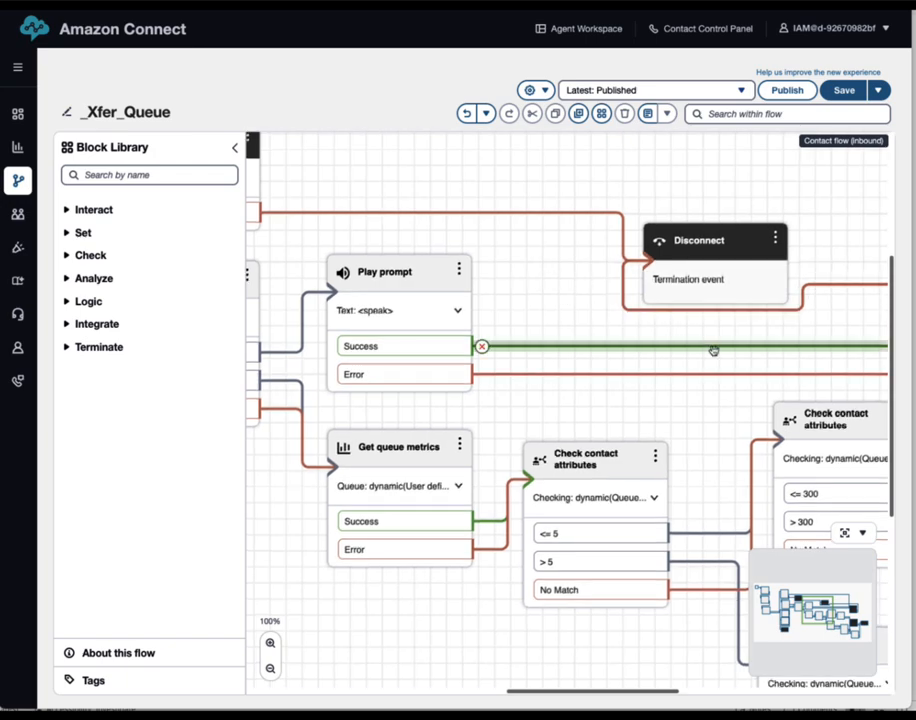
left_click_drag(640, 393, 415, 290)
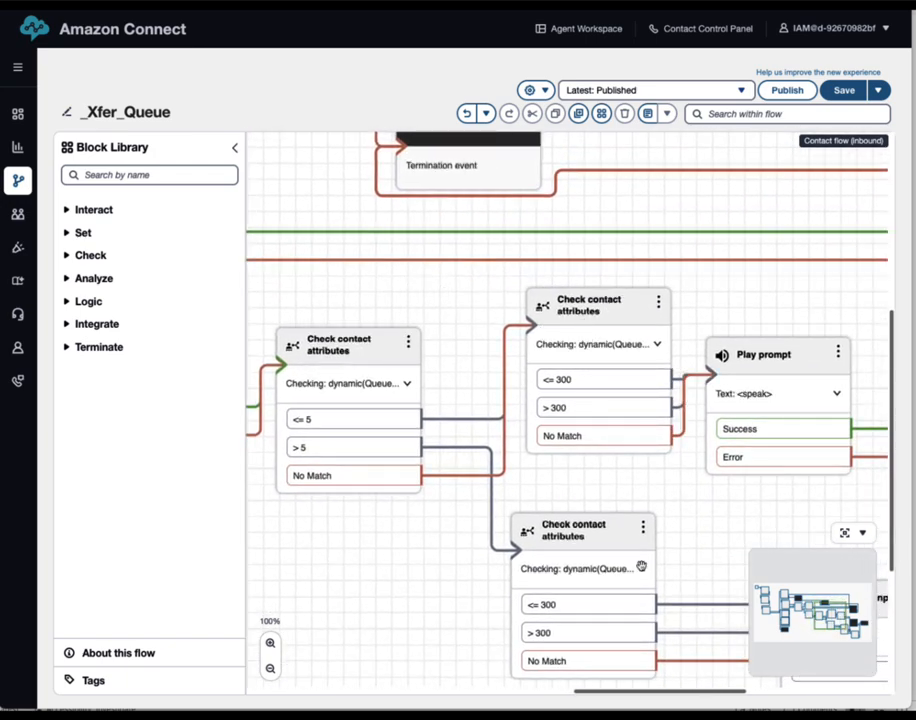
left_click_drag(711, 528, 474, 499)
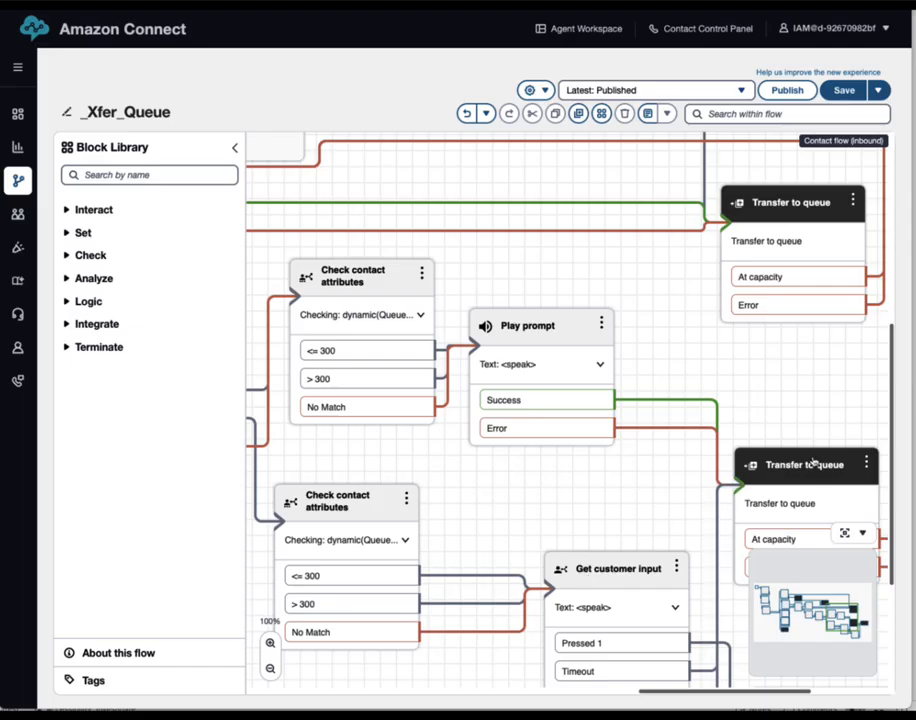
left_click_drag(630, 491, 587, 321)
left_click_drag(805, 440, 735, 425)
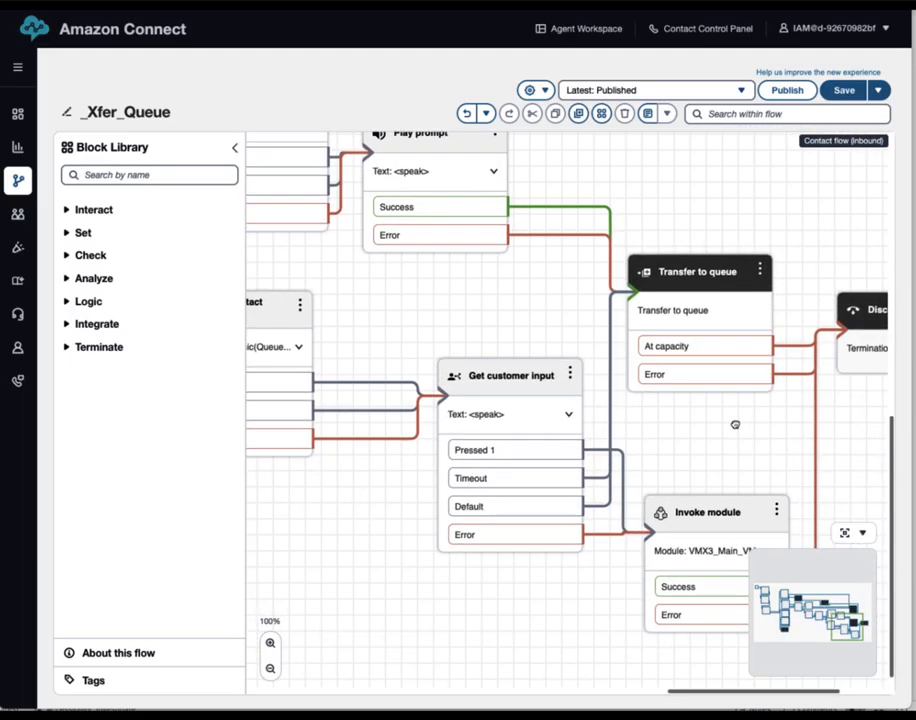
left_click(512, 380)
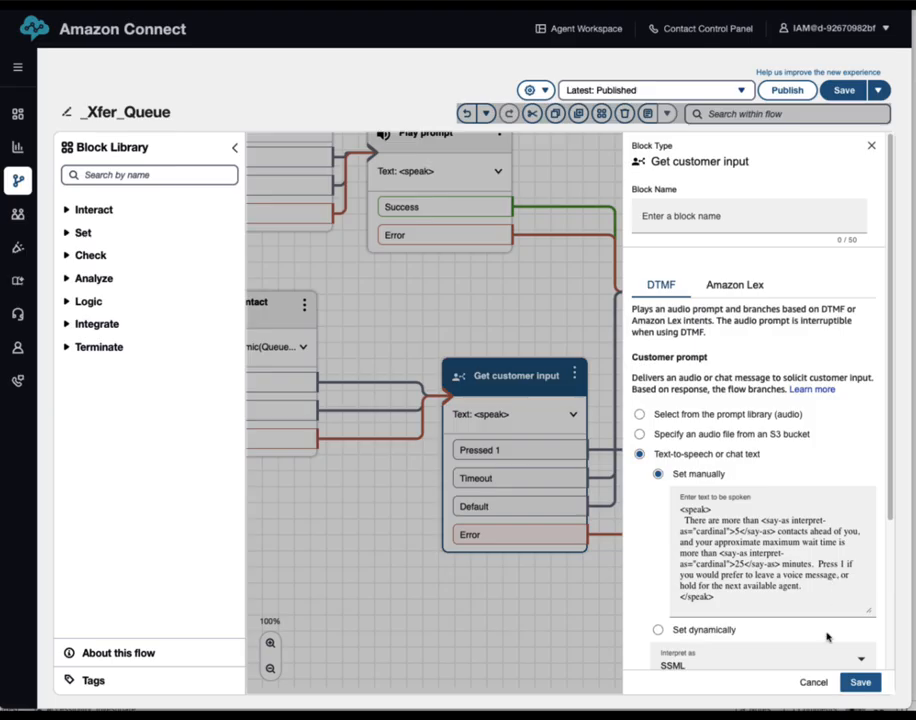
left_click(815, 683)
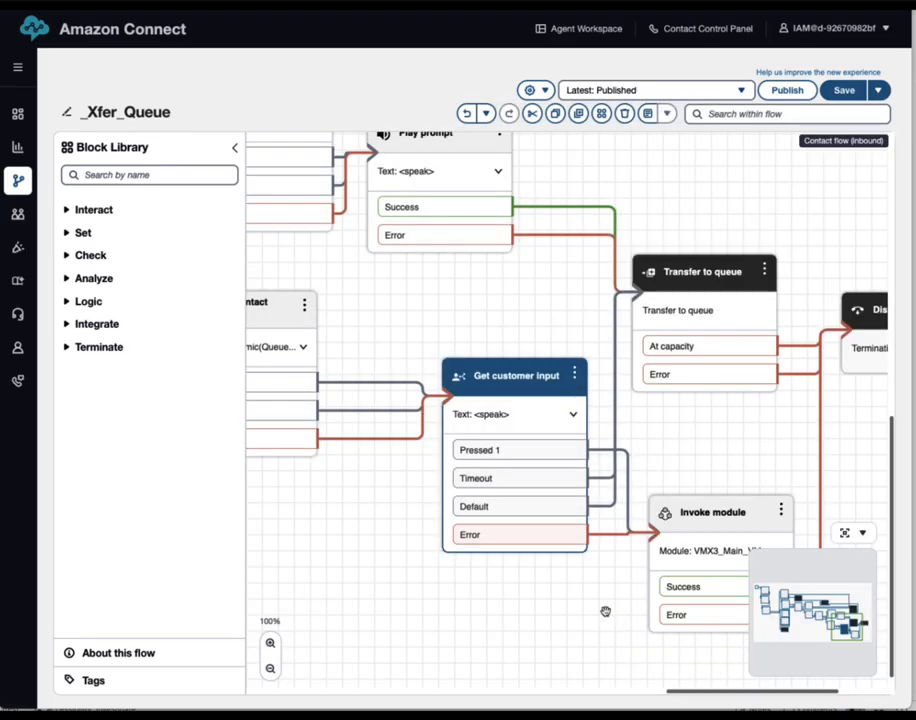
left_click_drag(730, 437, 558, 356)
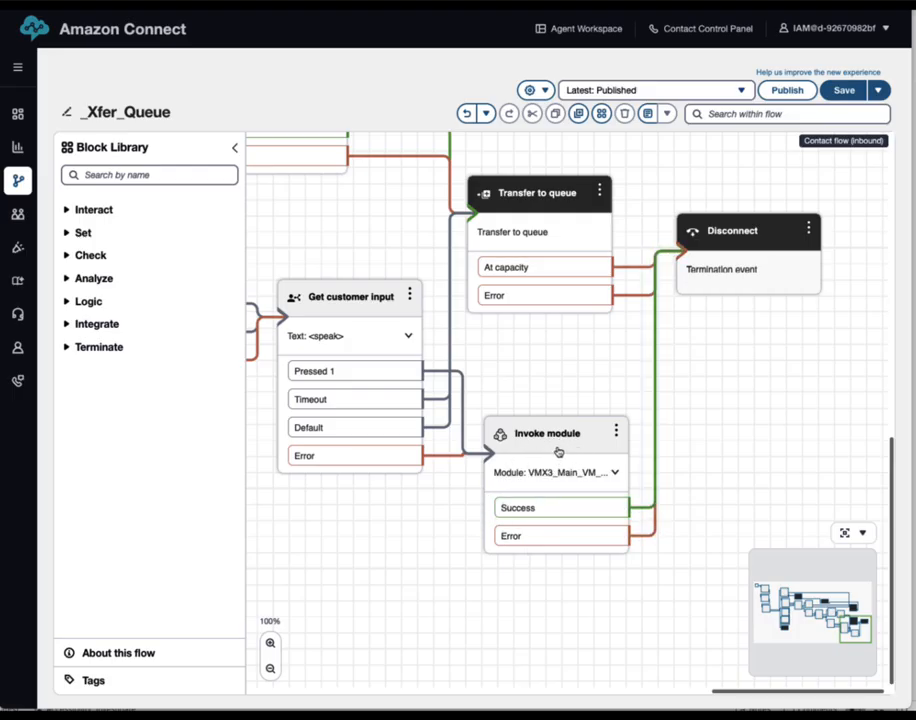
Pan around _Xfer_Queue and nudge the Invoke module and Play prompt blocks into place
left_click_drag(380, 603, 914, 527)
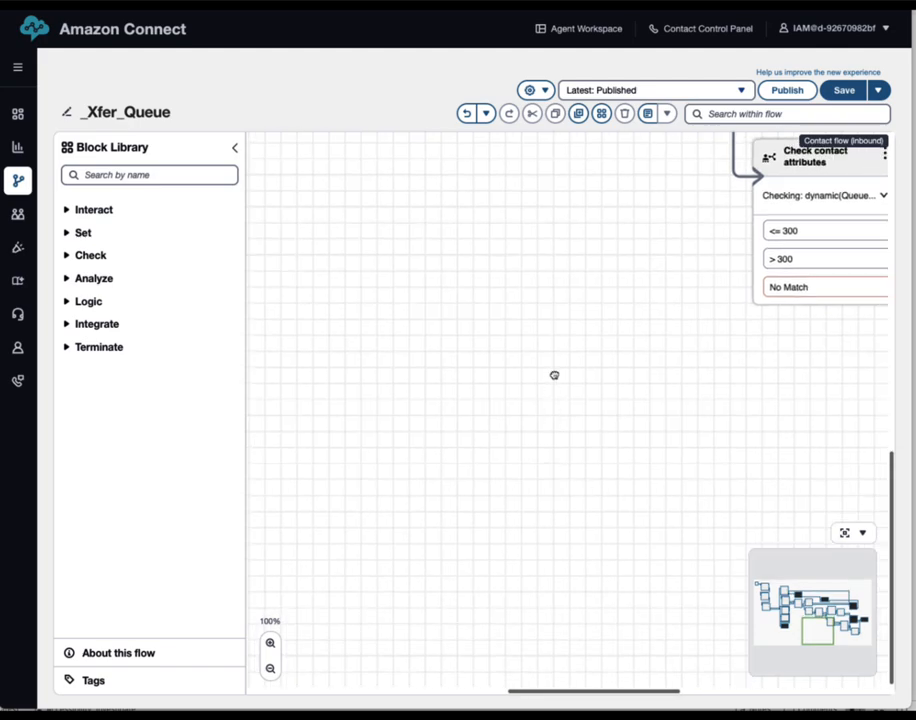
left_click_drag(554, 375, 858, 591)
left_click_drag(448, 433, 861, 478)
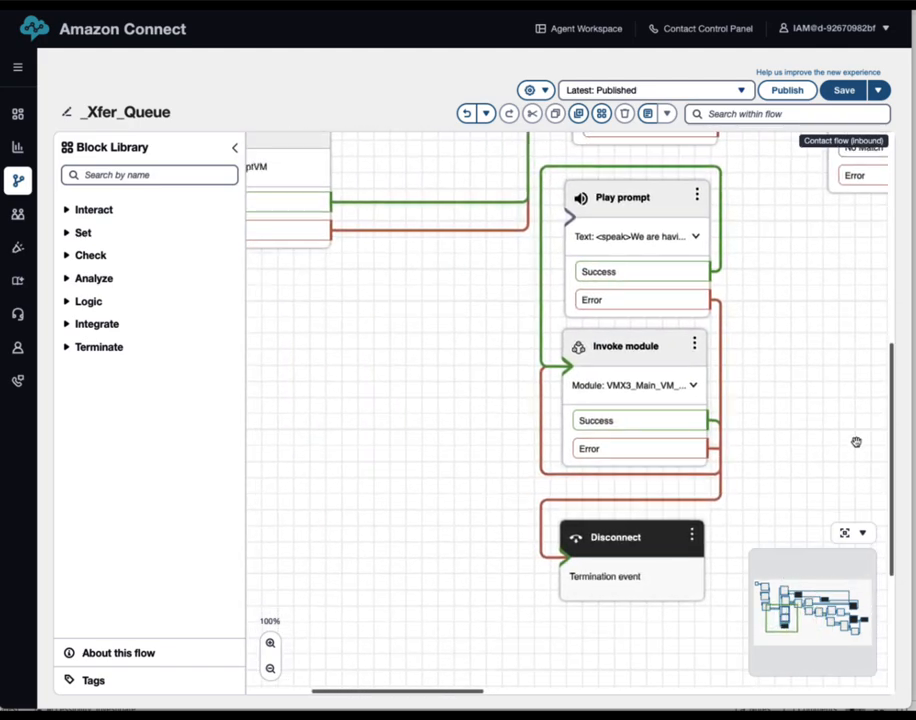
left_click_drag(850, 414, 763, 588)
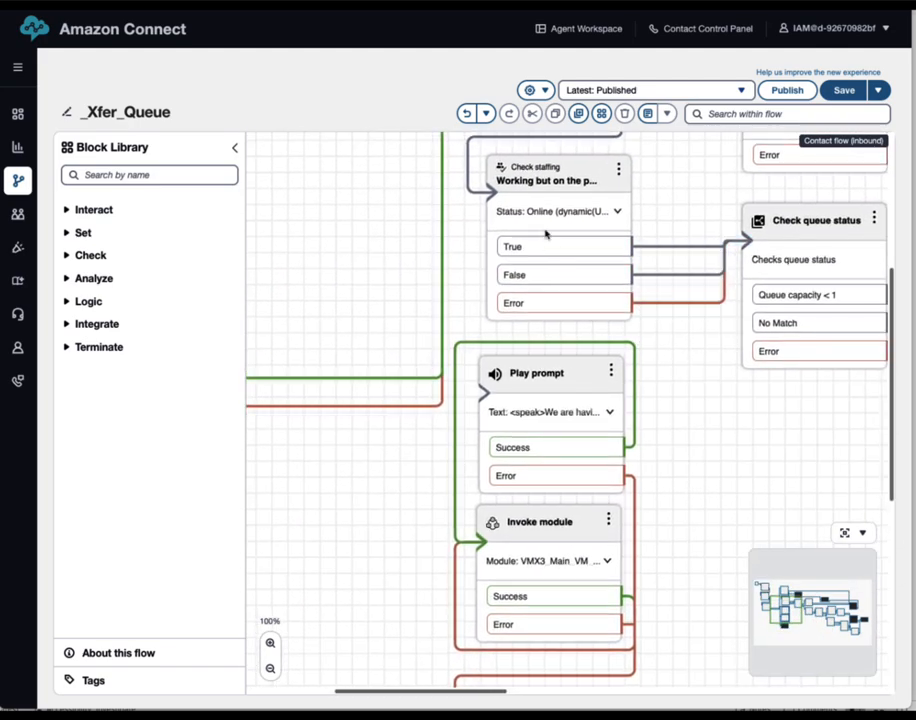
left_click_drag(693, 462, 681, 345)
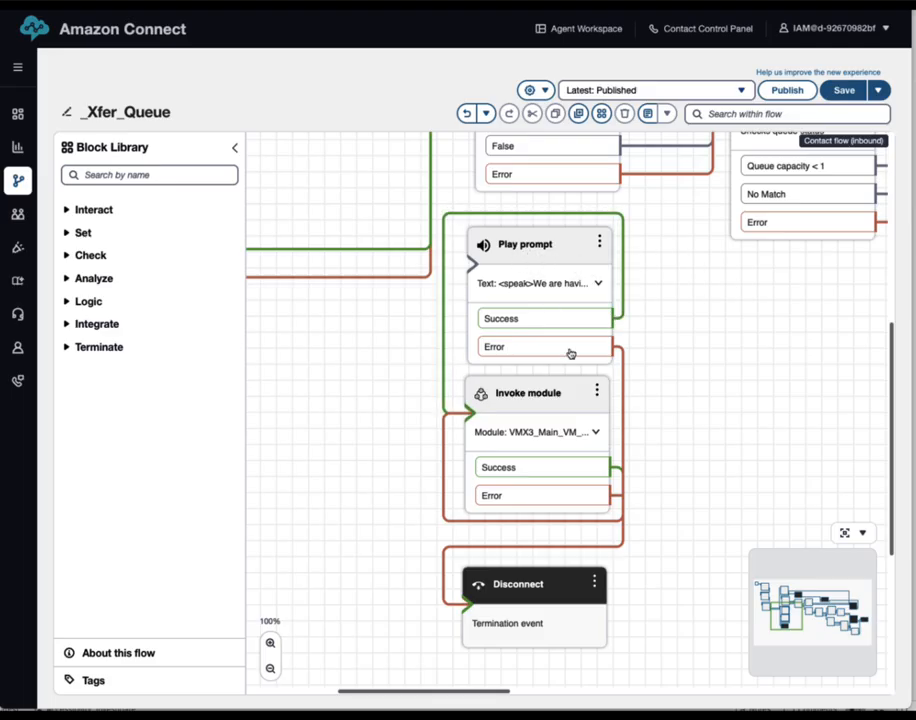
left_click_drag(560, 395, 561, 398)
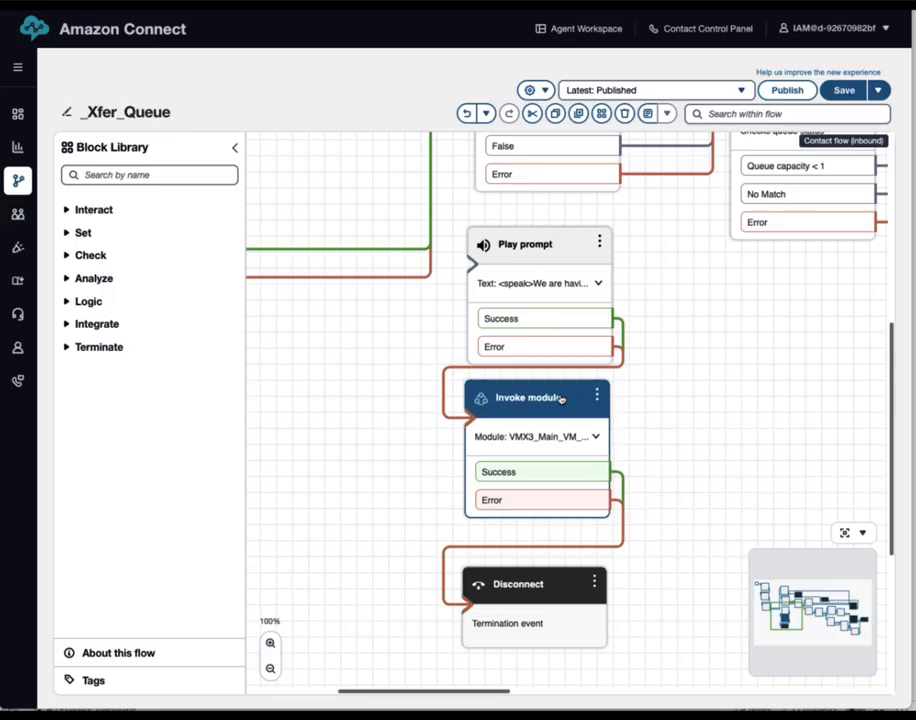
left_click(537, 254)
left_click_drag(537, 254, 541, 245)
left_click_drag(681, 320, 675, 365)
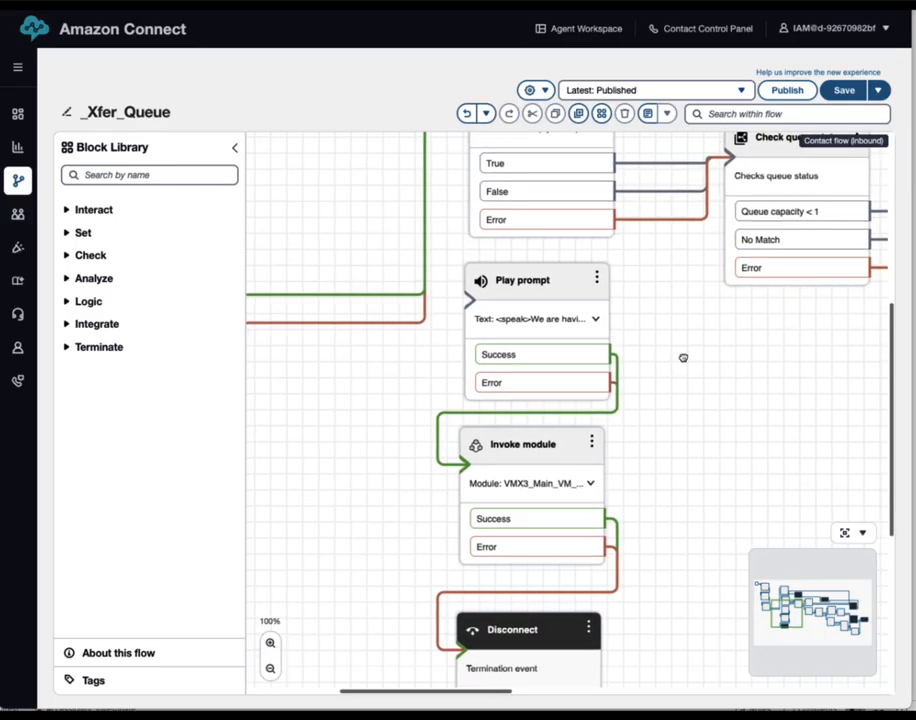
left_click_drag(683, 357, 632, 426)
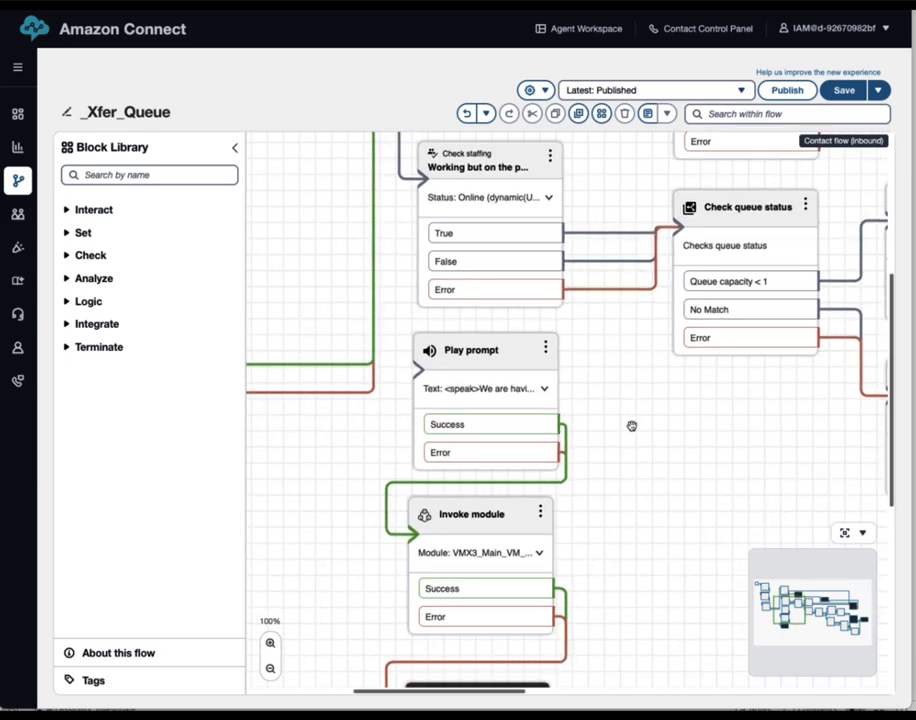
left_click_drag(638, 434, 650, 382)
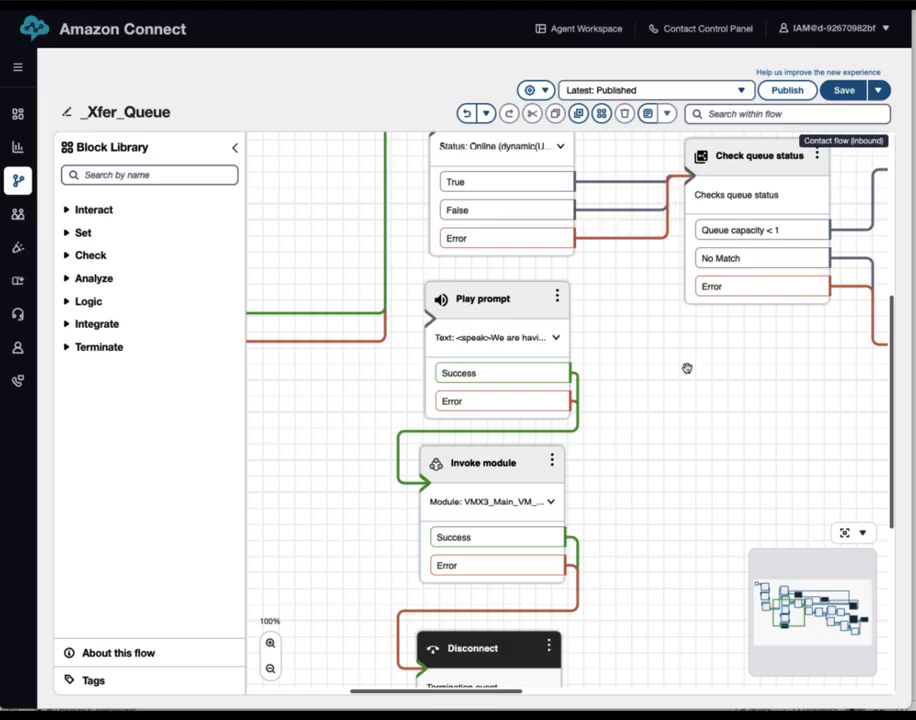
left_click_drag(687, 369, 677, 434)
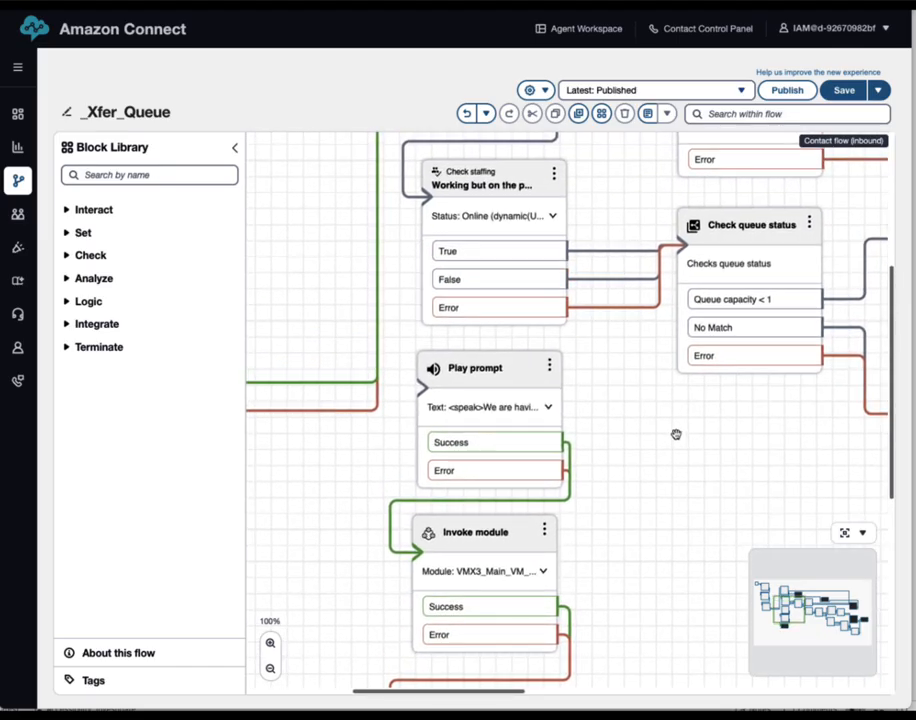
Reroute Check staffing's False branch from Check queue status to the Play prompt
left_click(577, 281)
left_click_drag(574, 282, 508, 370)
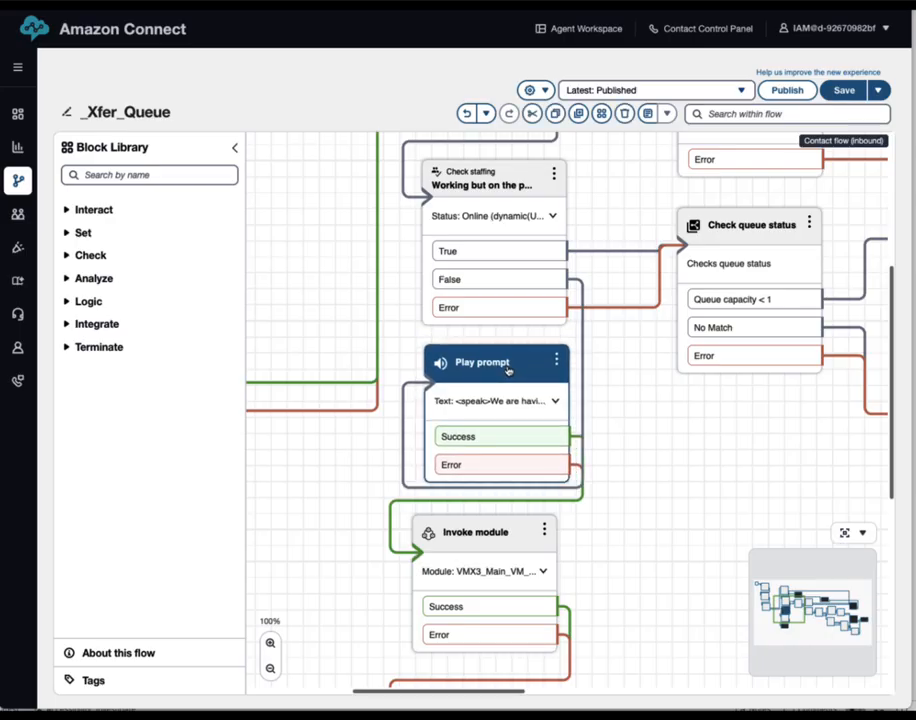
left_click_drag(475, 535, 481, 544)
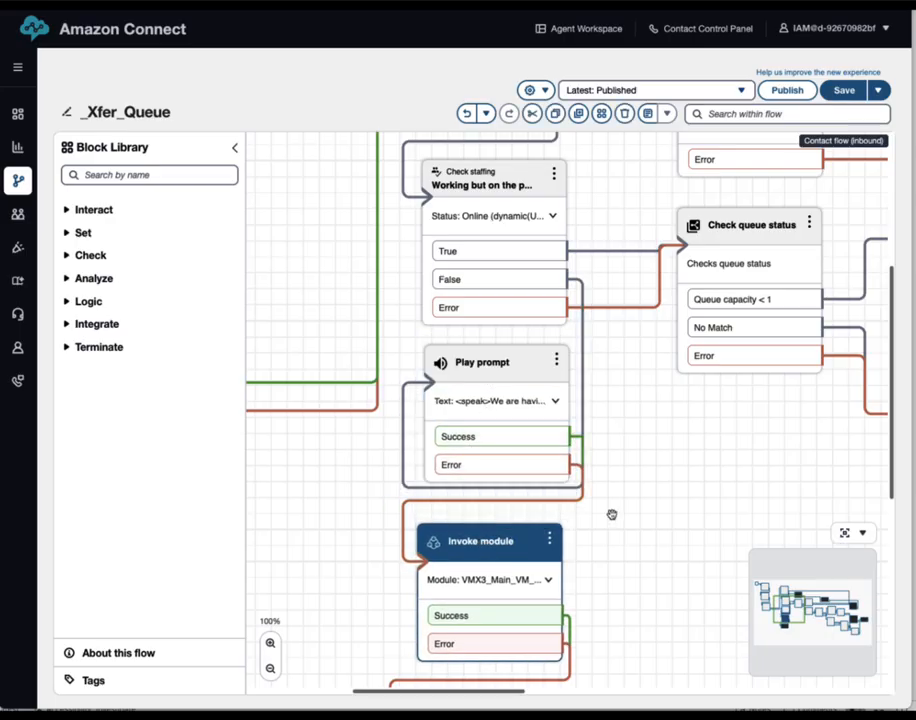
left_click_drag(646, 512, 658, 303)
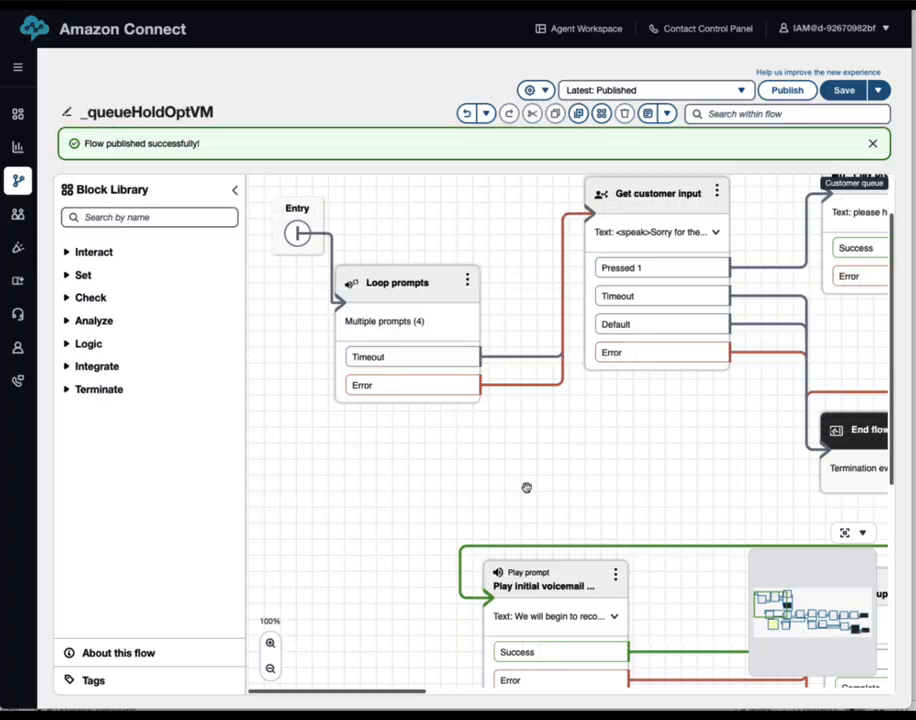
Reposition Loop prompts and Get customer input, then review both, including the press-1-for-message prompt
left_click_drag(403, 288, 378, 331)
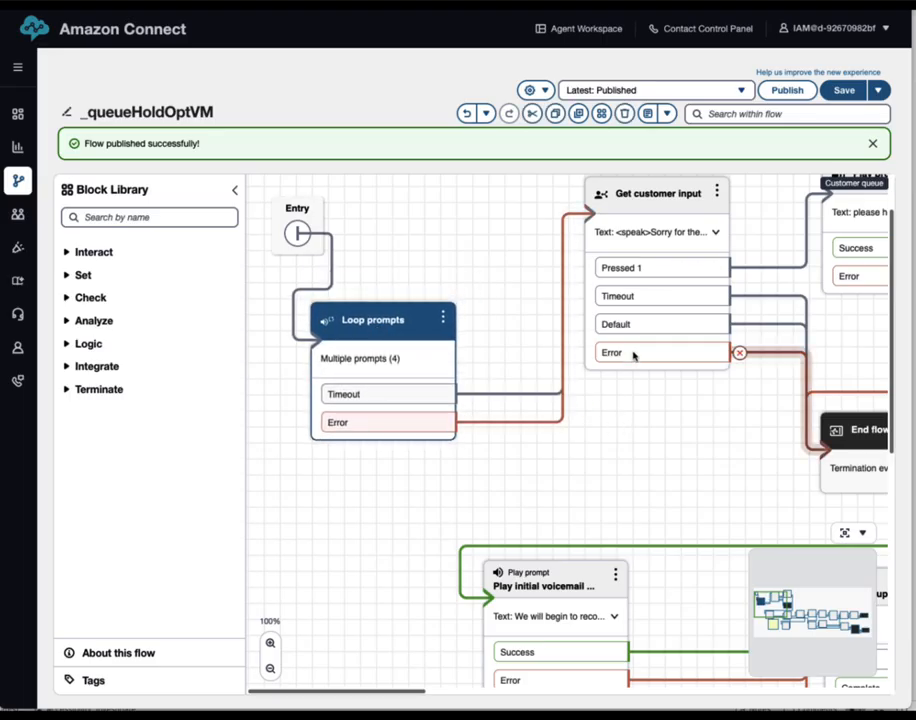
left_click_drag(630, 210, 566, 304)
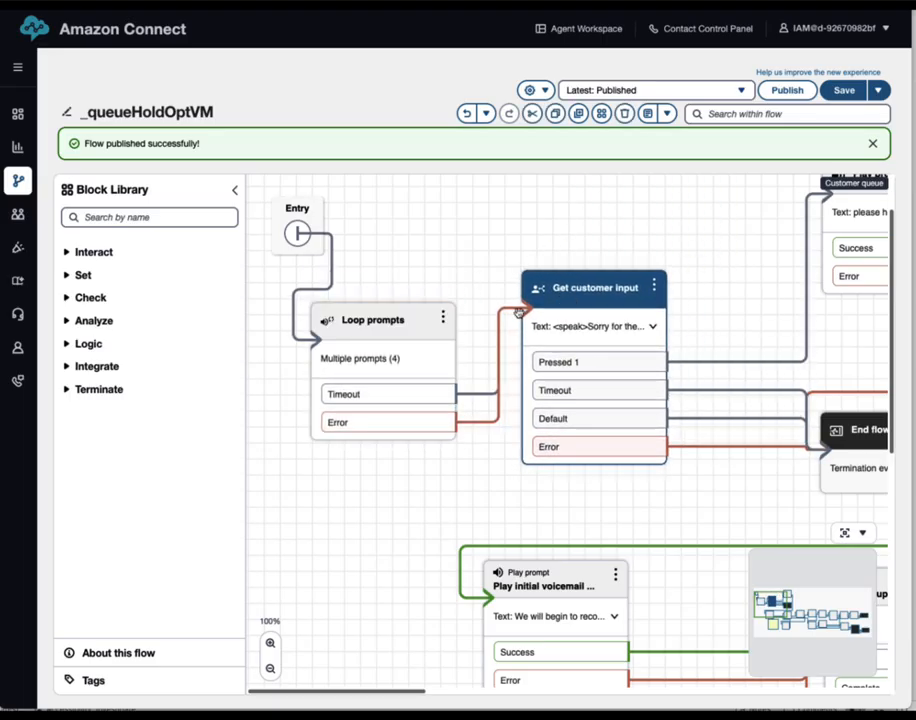
double_click(375, 334)
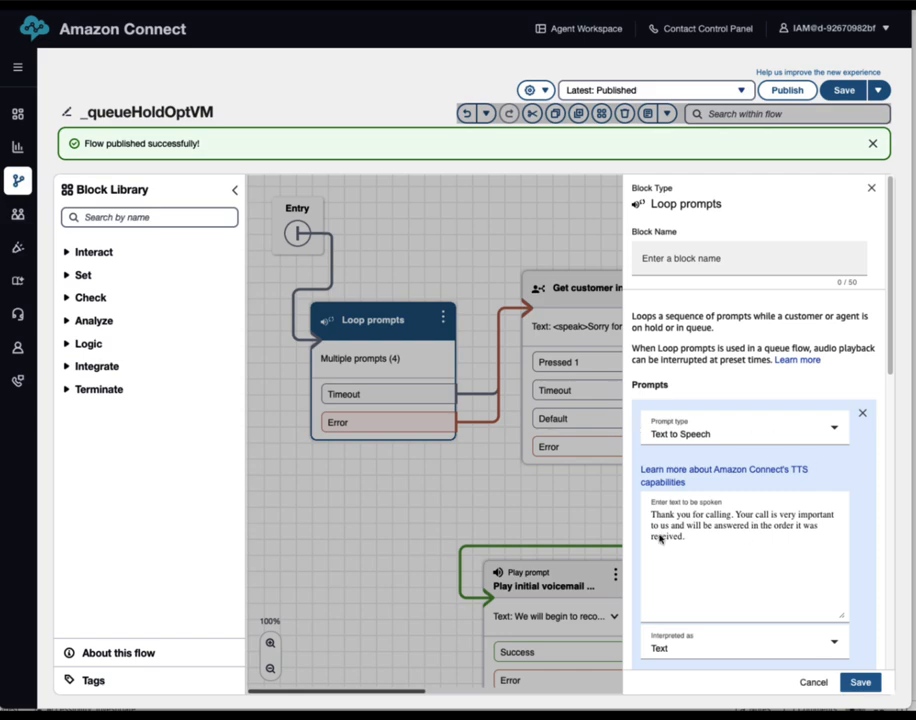
scroll(769, 582, "down", 5)
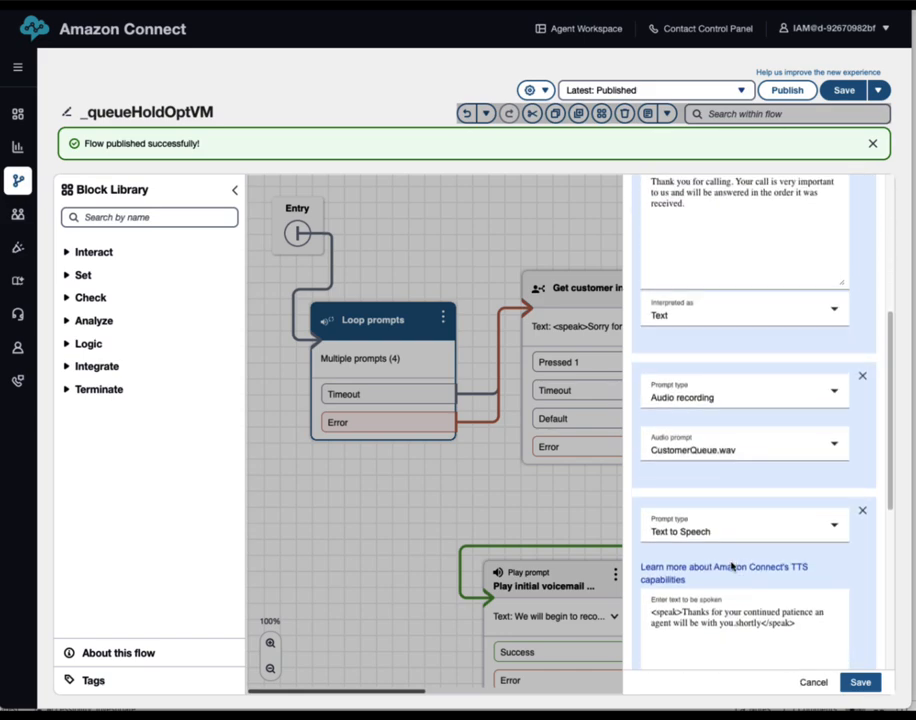
scroll(731, 566, "down", 3)
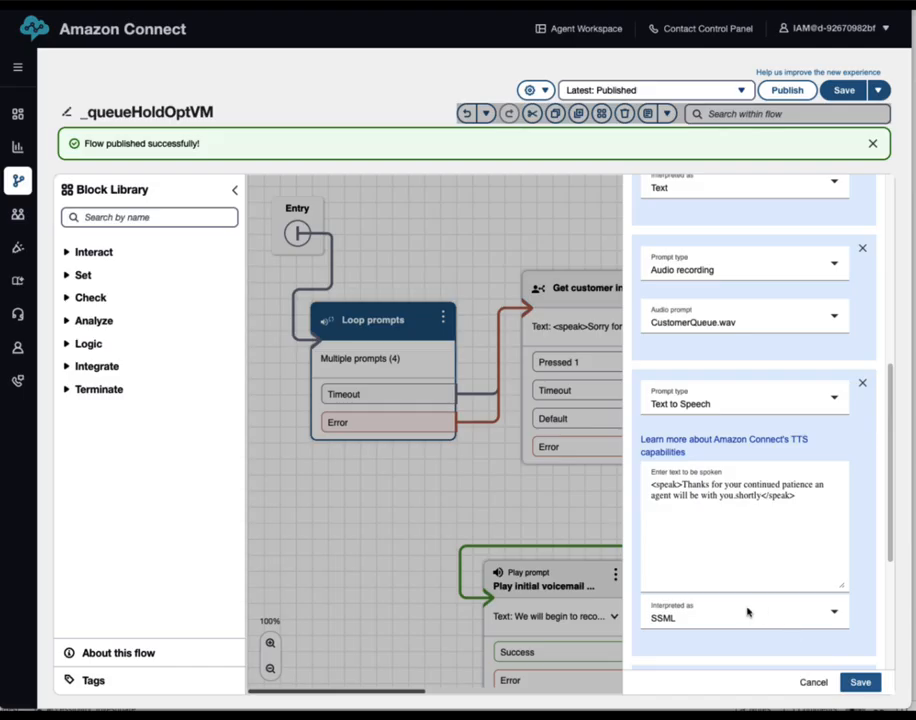
scroll(747, 611, "down", 3)
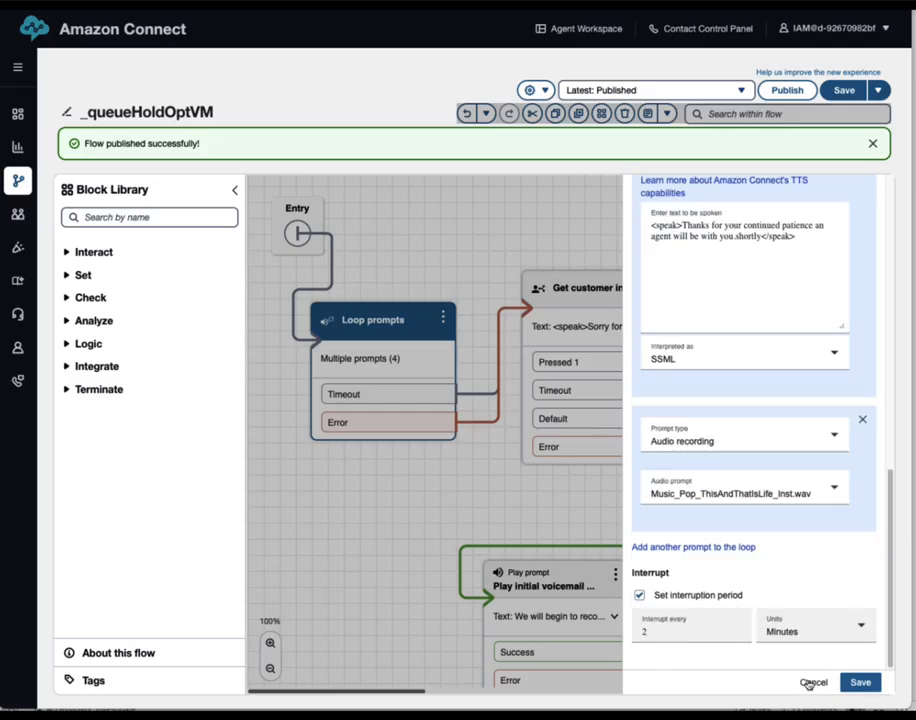
left_click(813, 682)
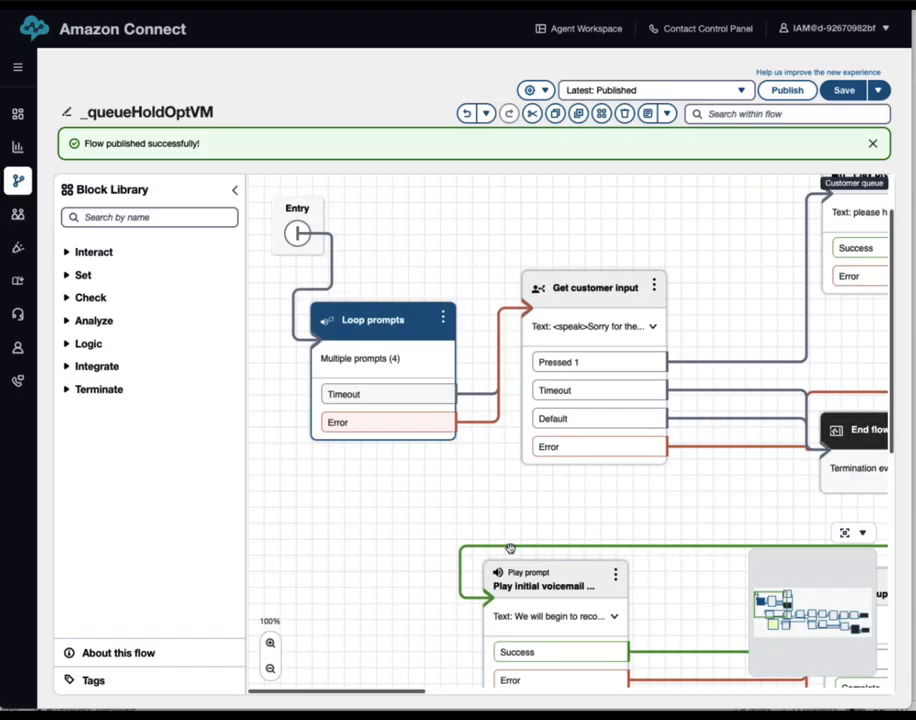
left_click(589, 302)
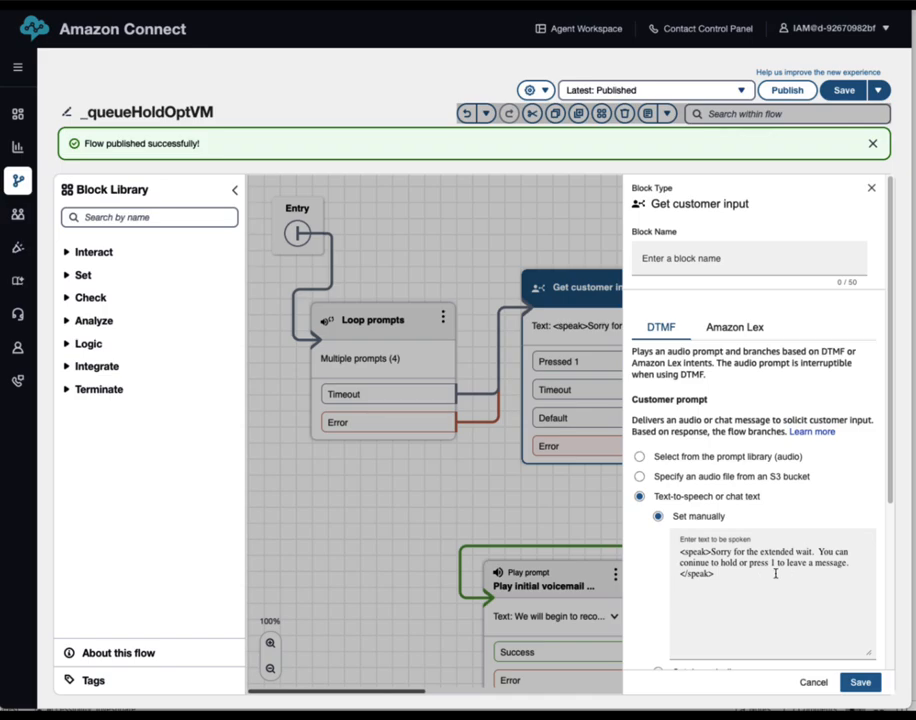
left_click(813, 683)
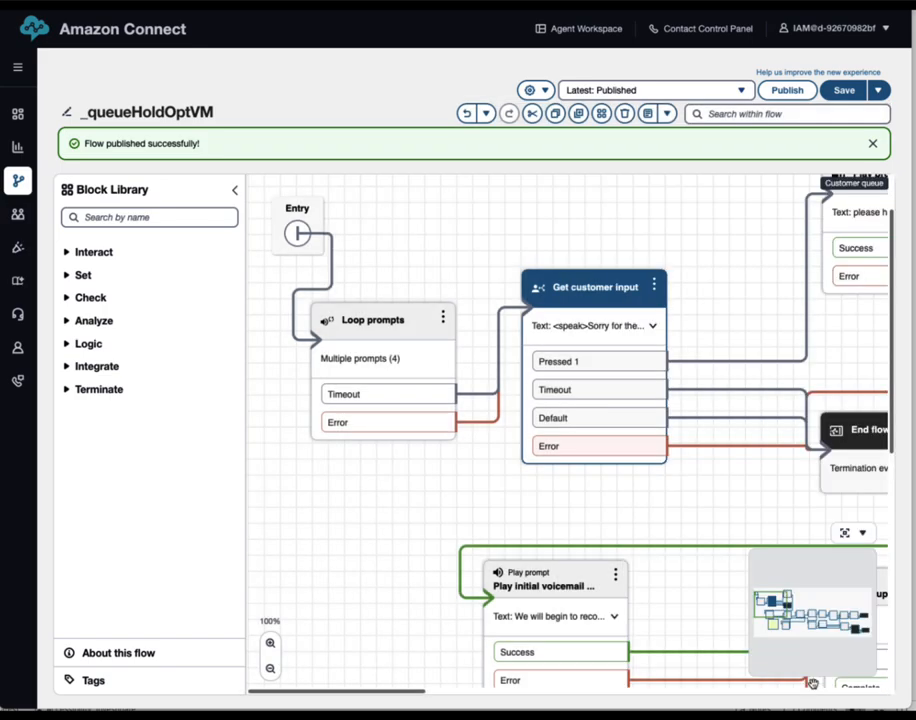
left_click_drag(709, 502, 588, 514)
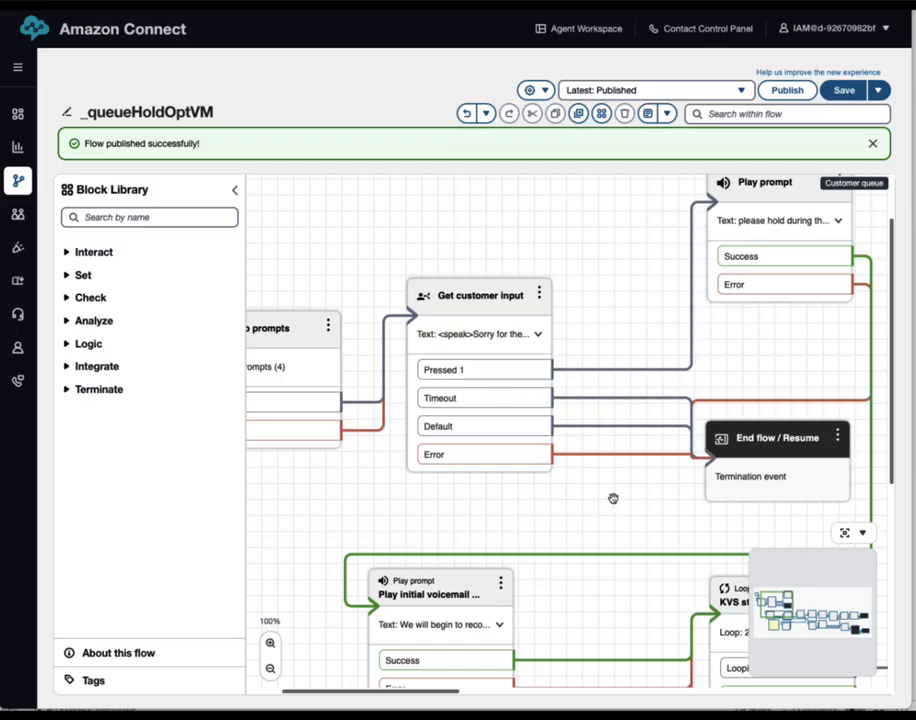
left_click_drag(616, 511, 487, 526)
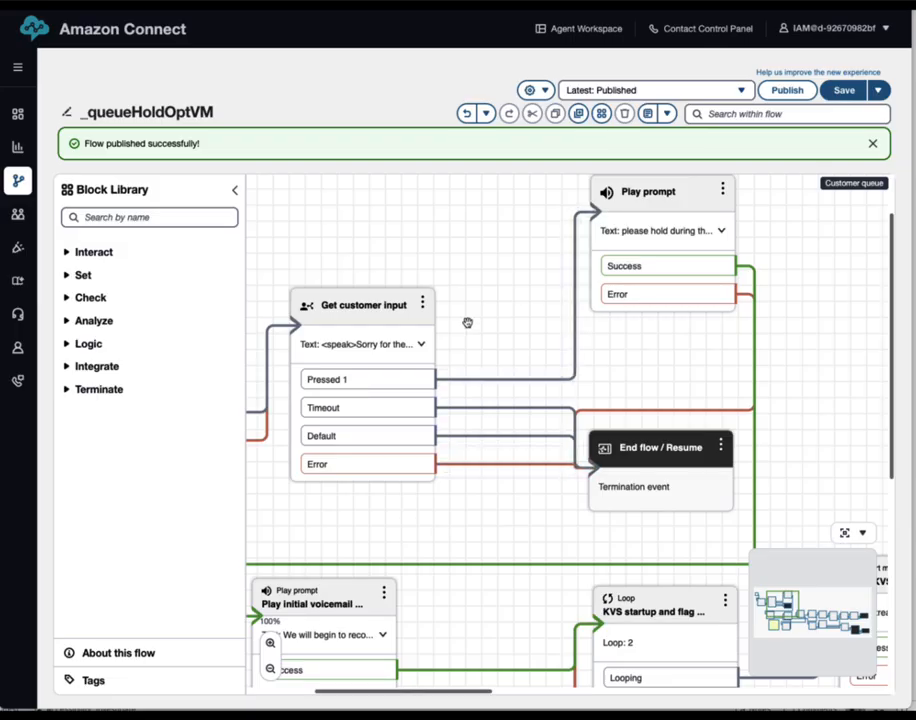
left_click_drag(652, 207, 643, 229)
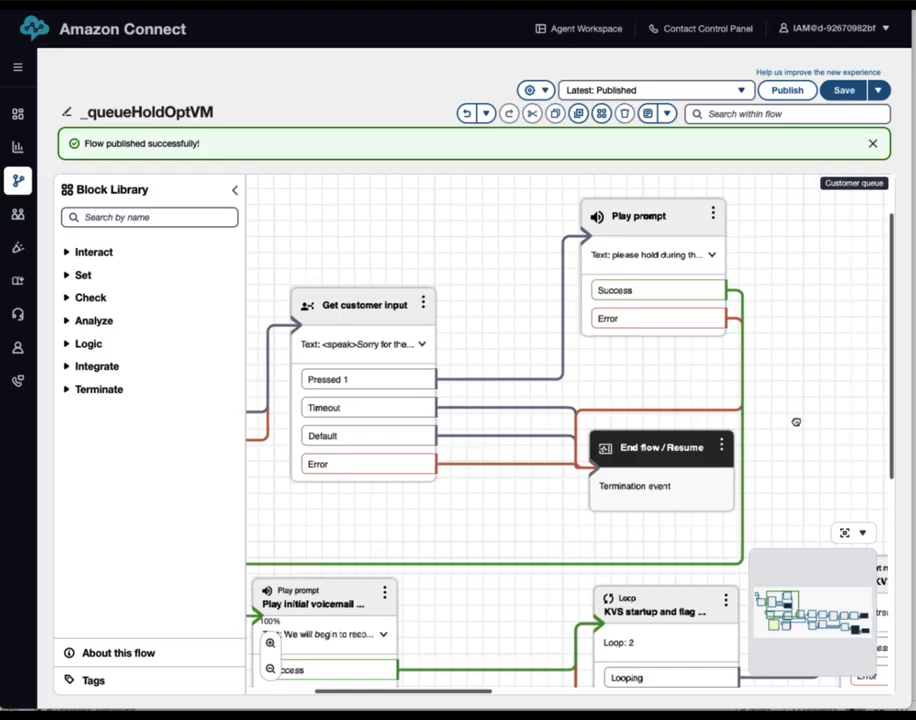
left_click_drag(796, 421, 808, 372)
left_click_drag(408, 474, 723, 406)
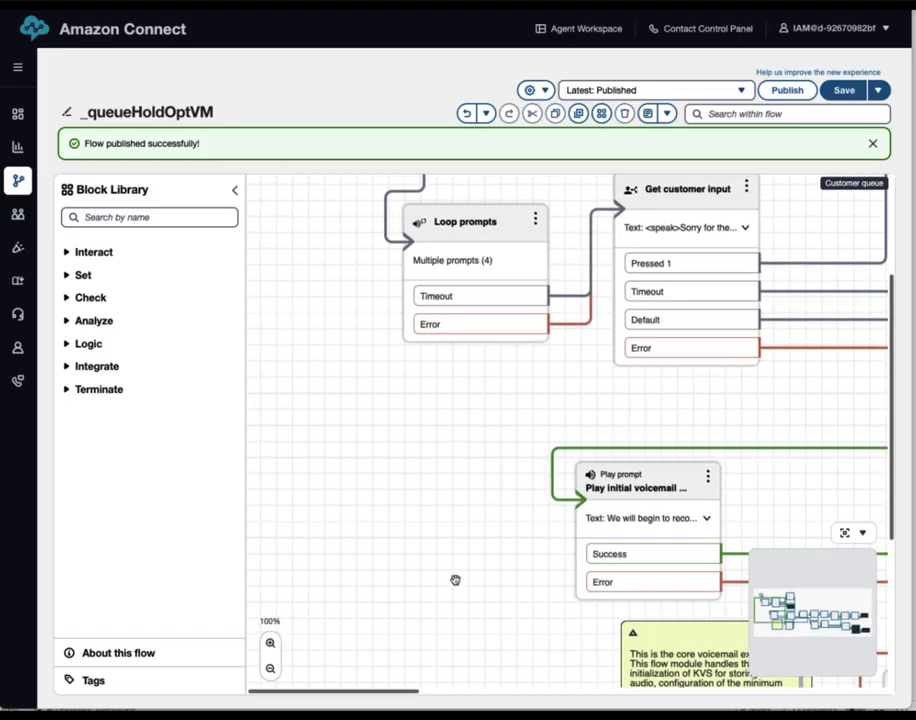
left_click_drag(456, 579, 313, 567)
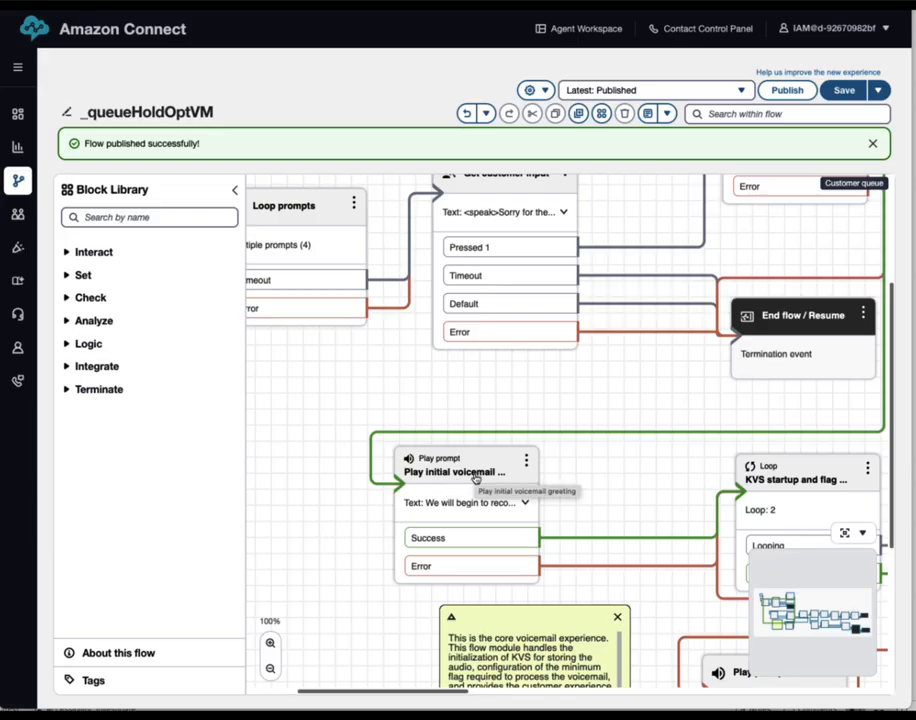
left_click_drag(585, 478, 574, 297)
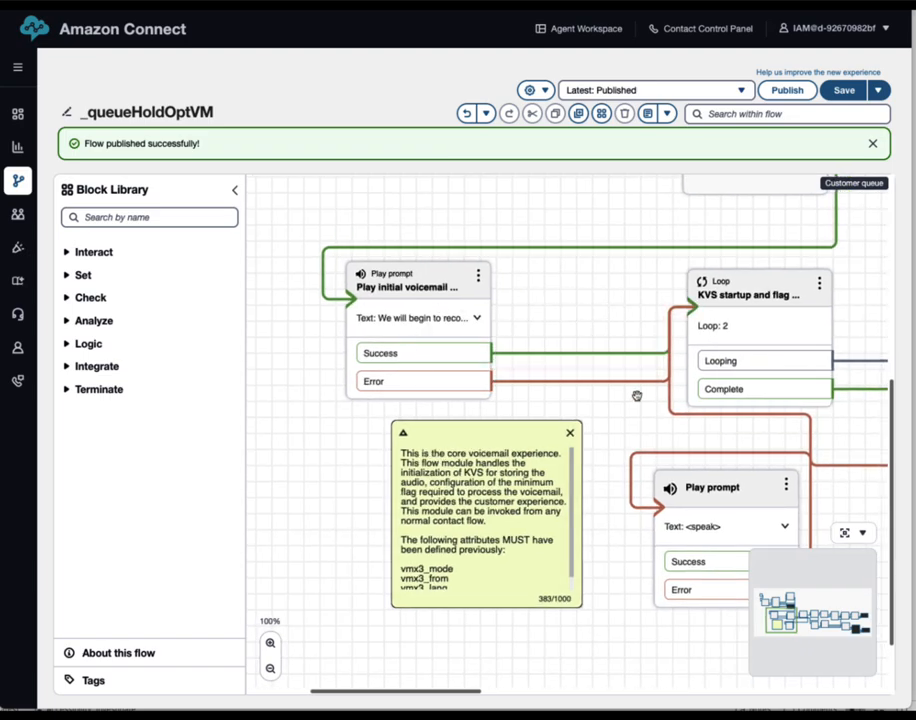
left_click_drag(626, 427, 373, 426)
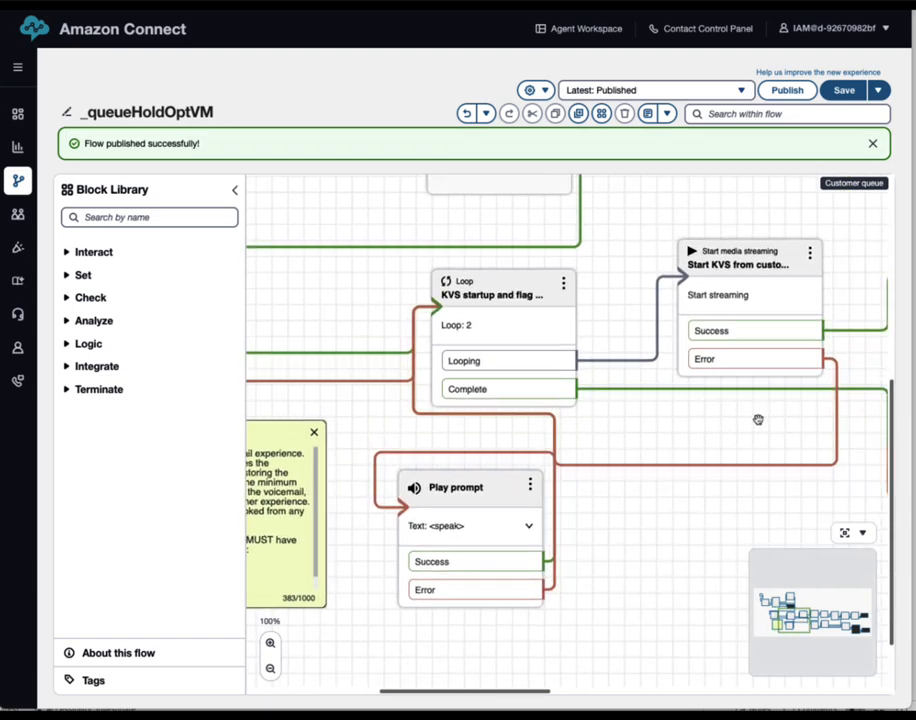
left_click_drag(757, 419, 473, 467)
left_click_drag(759, 464, 513, 417)
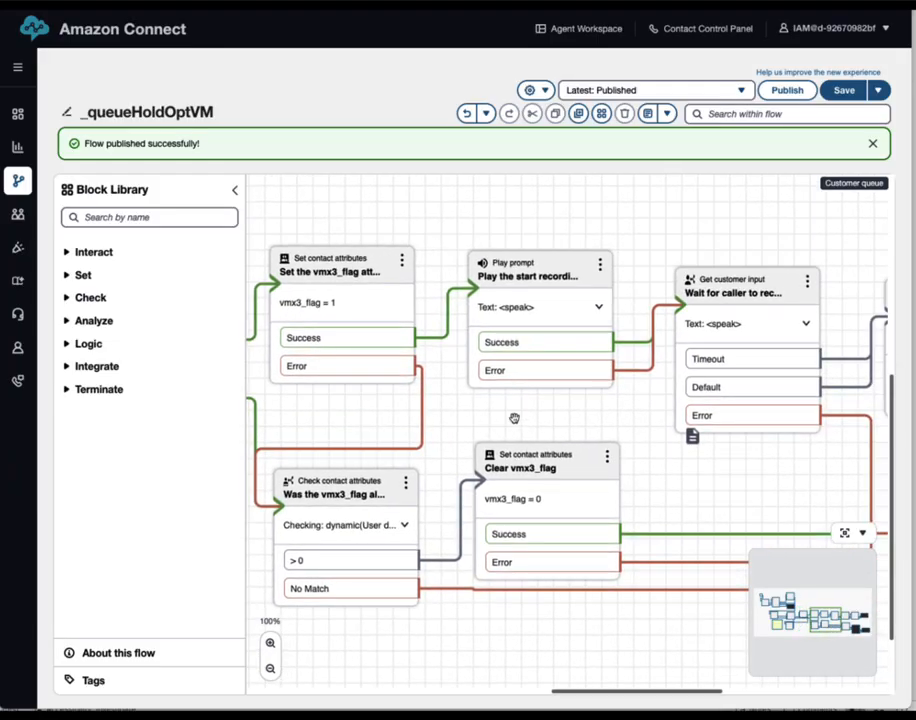
left_click_drag(804, 468, 461, 445)
mouse_move(776, 448)
left_mouse_down()
mouse_move(423, 466)
mouse_move(770, 470)
left_mouse_up()
left_click_drag(245, 534, 850, 540)
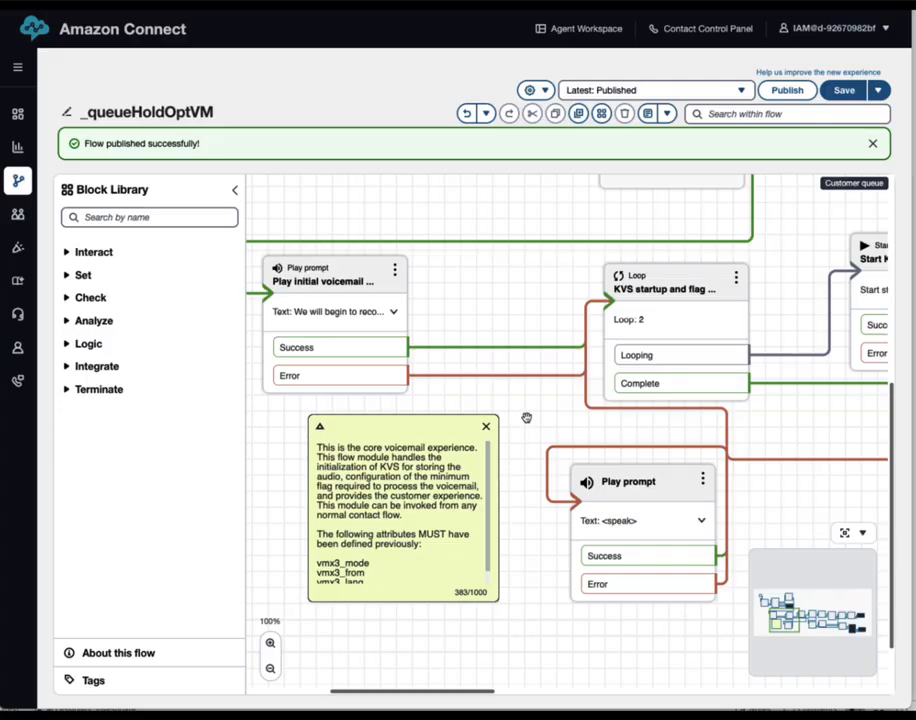
left_click_drag(526, 417, 601, 477)
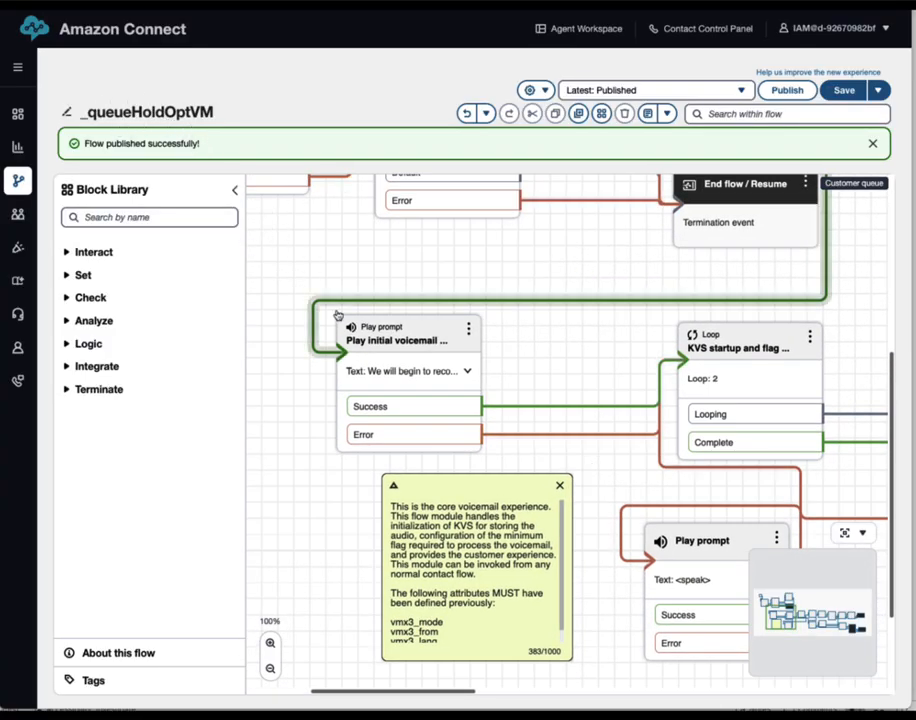
left_click(85, 345)
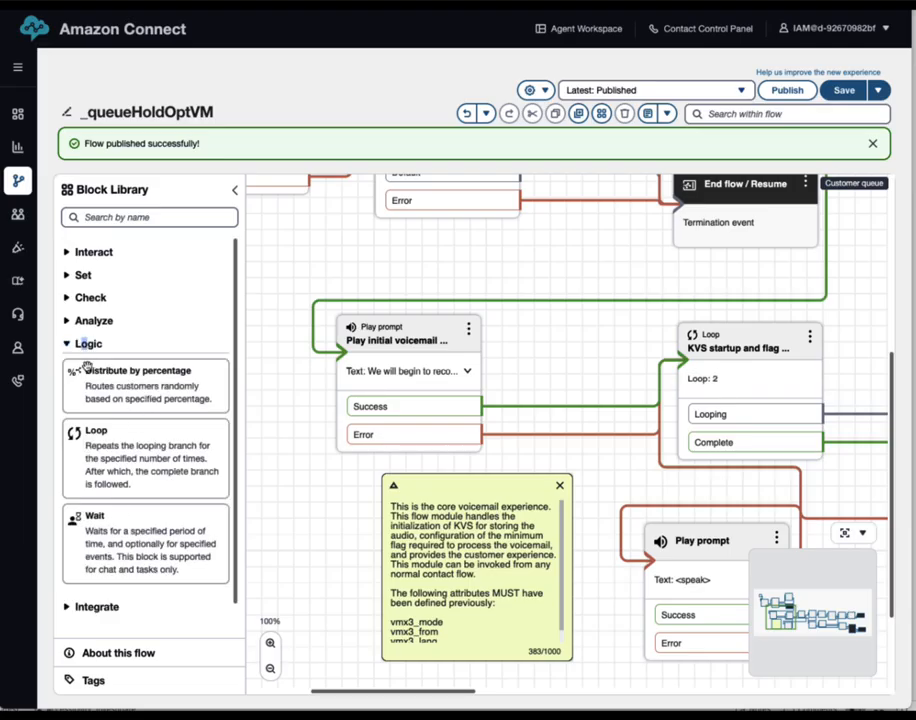
left_click(70, 346)
left_click(69, 372)
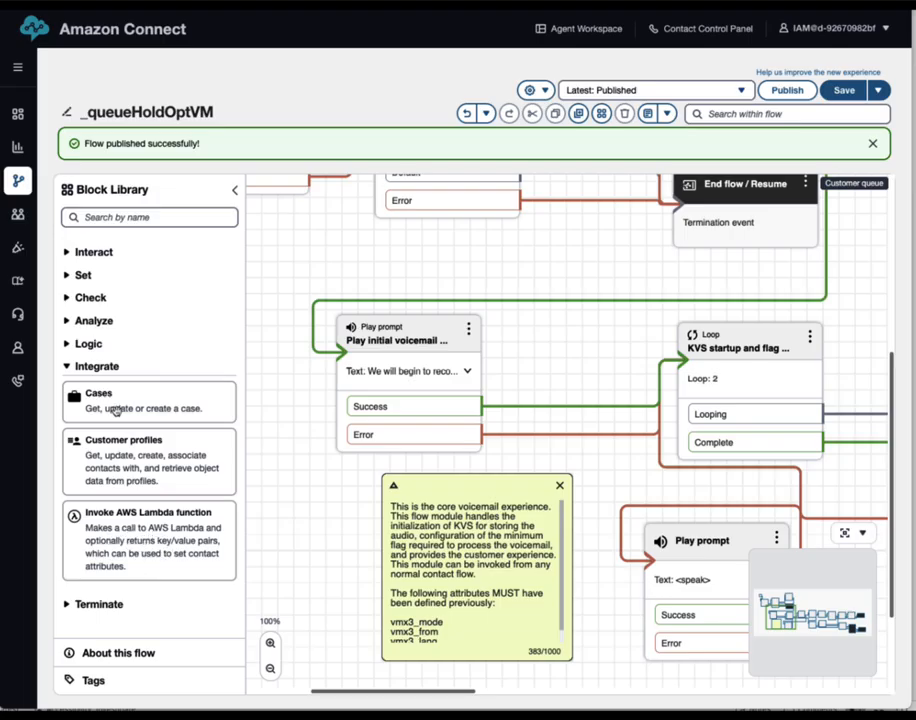
left_click(68, 368)
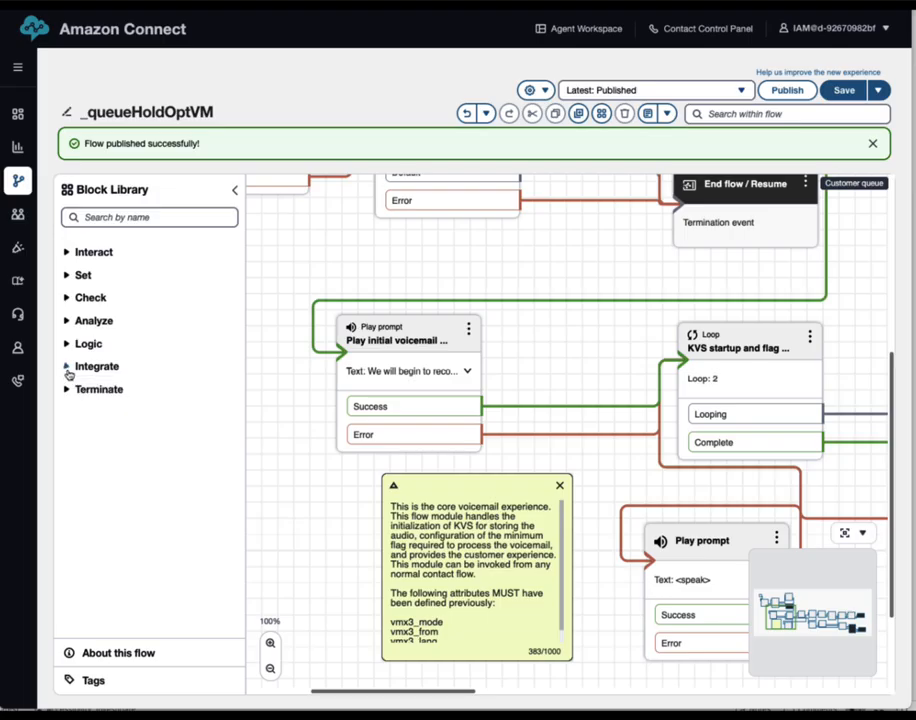
left_click_drag(336, 567, 280, 572)
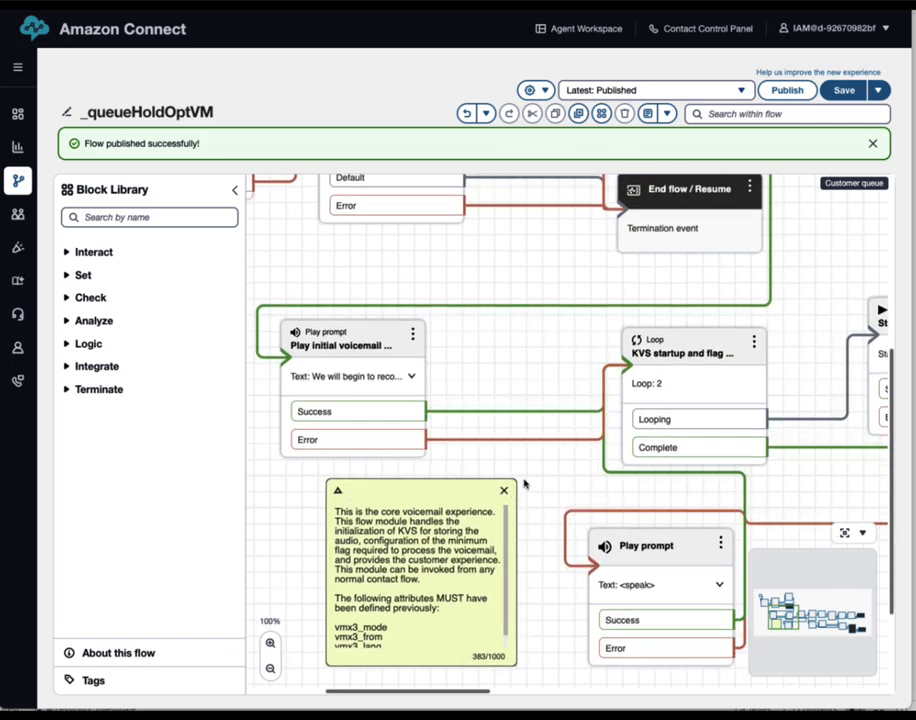
left_click_drag(538, 364, 551, 357)
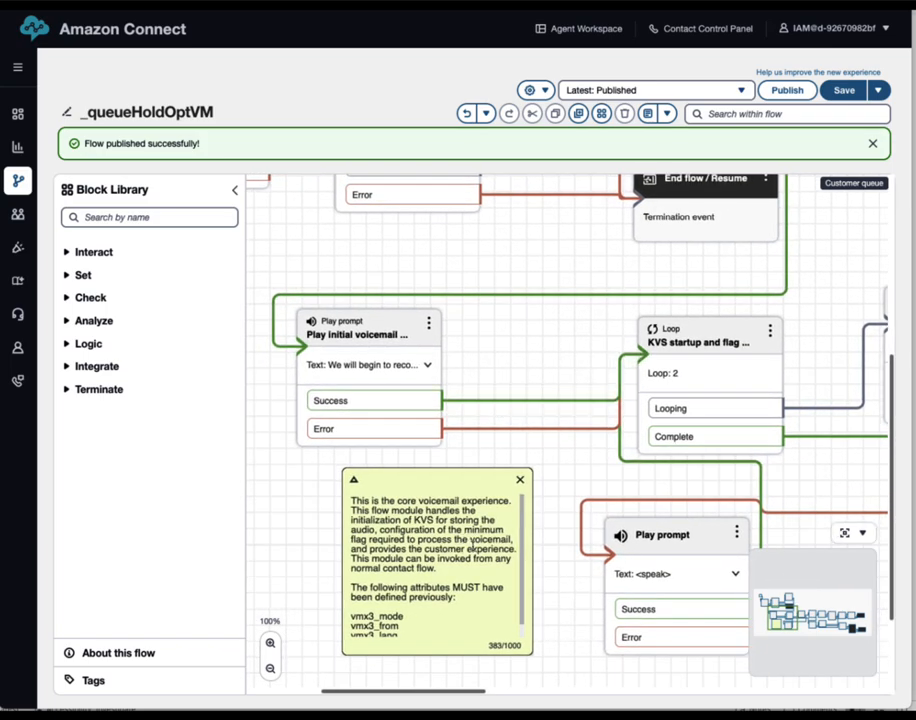
scroll(466, 543, "down", 2)
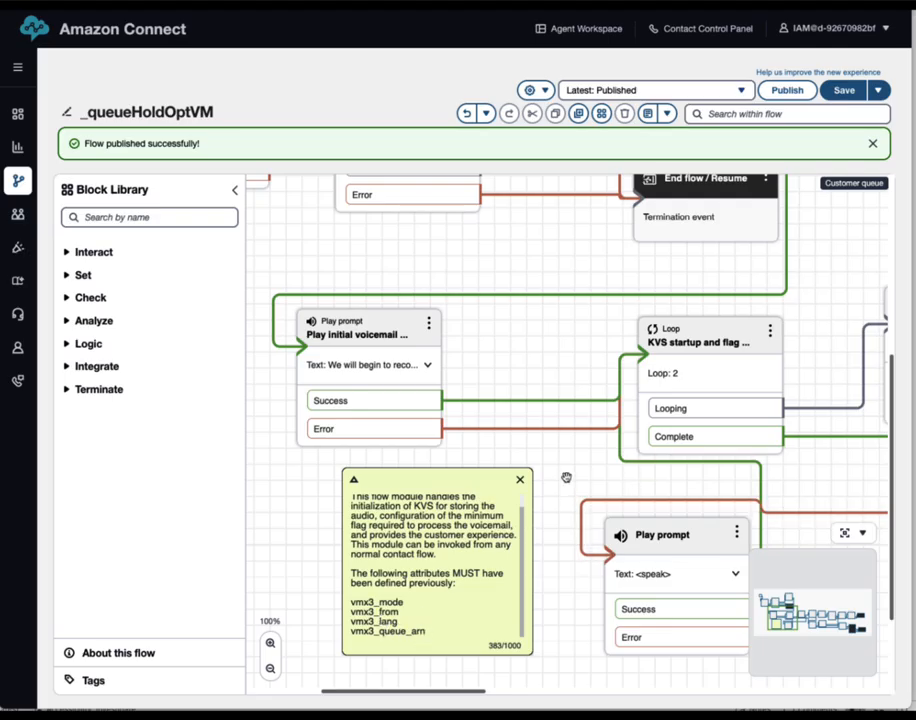
scroll(560, 495, "up", 5)
scroll(492, 397, "up", 1)
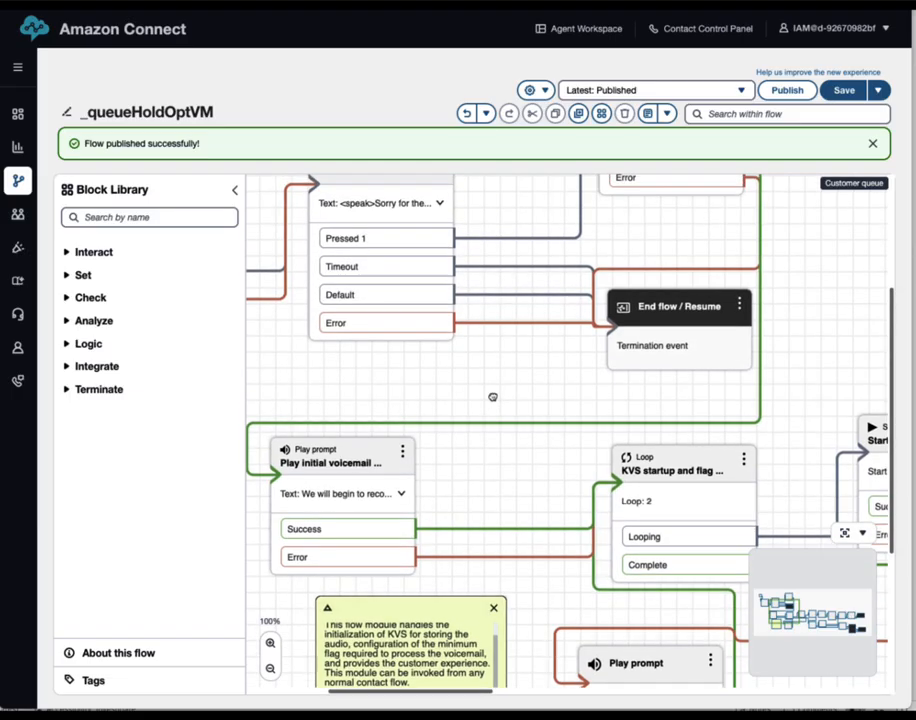
left_click_drag(492, 397, 491, 456)
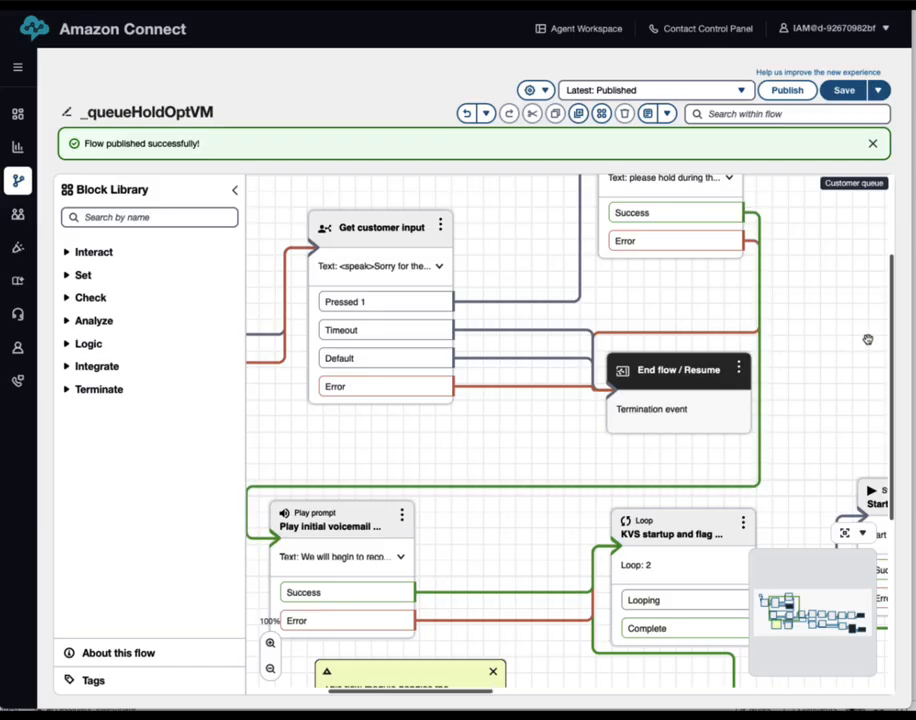
Leave the _queueHoldOptVM editor and reopen _Xfer_Queue from page 2 of the Flows list
mouse_move(18, 215)
key("super+w")
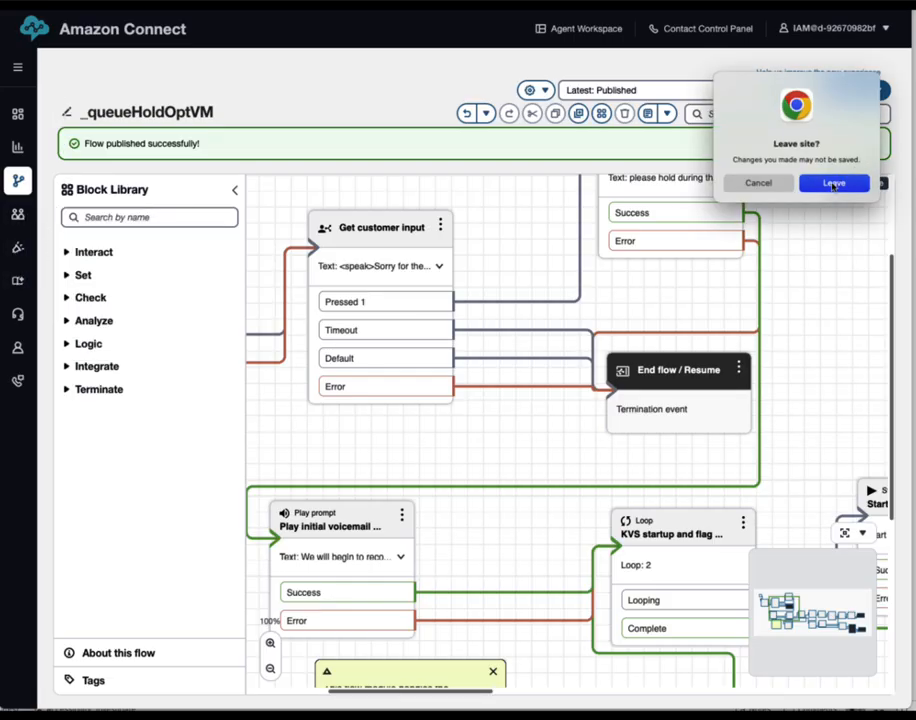
left_click(836, 183)
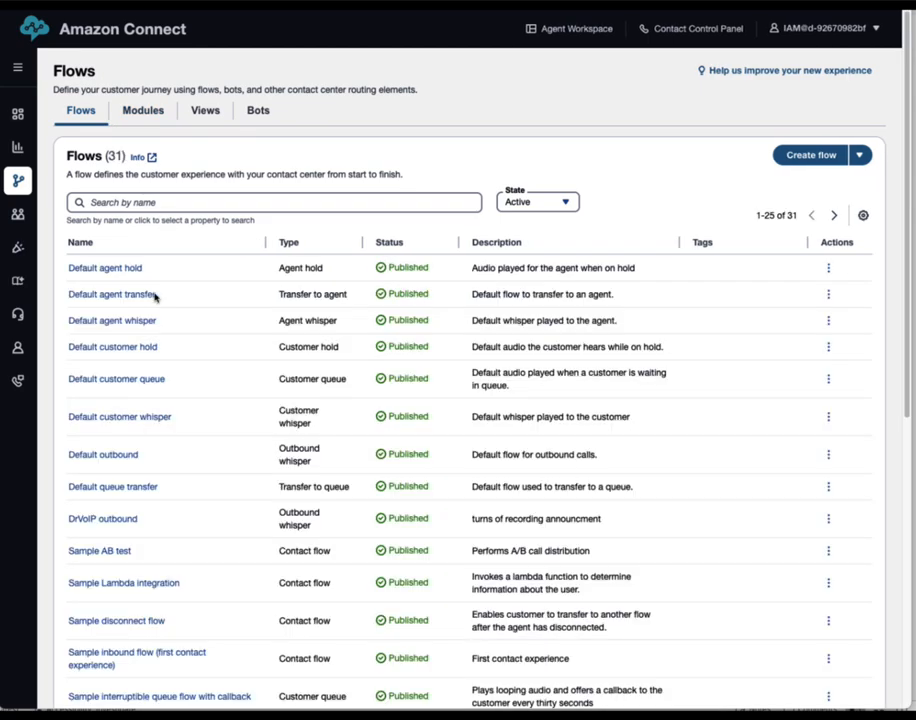
scroll(140, 352, "down", 5)
scroll(150, 396, "down", 1)
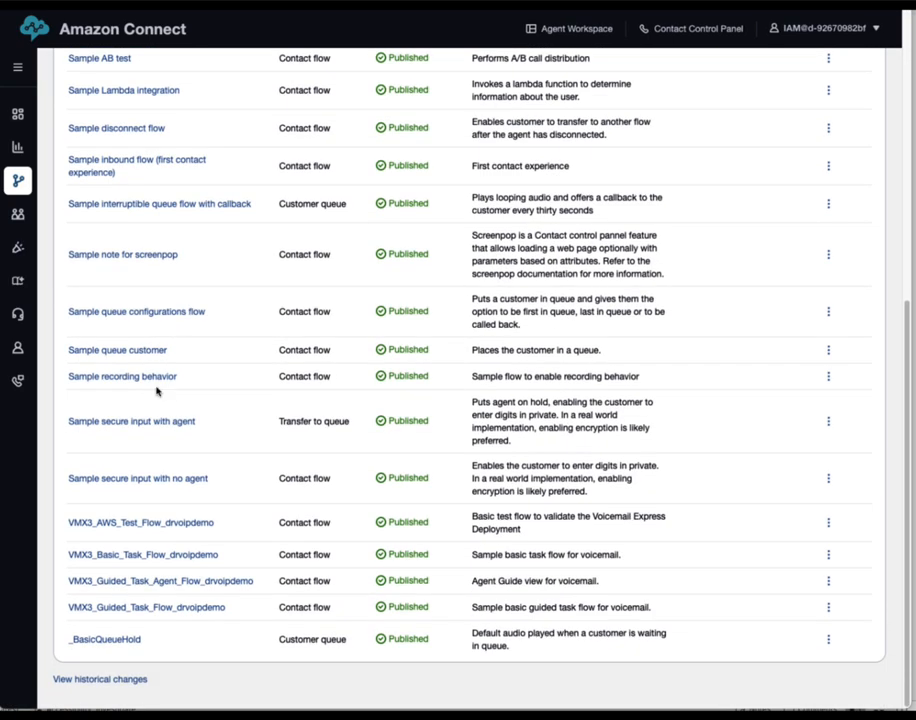
scroll(818, 108, "up", 5)
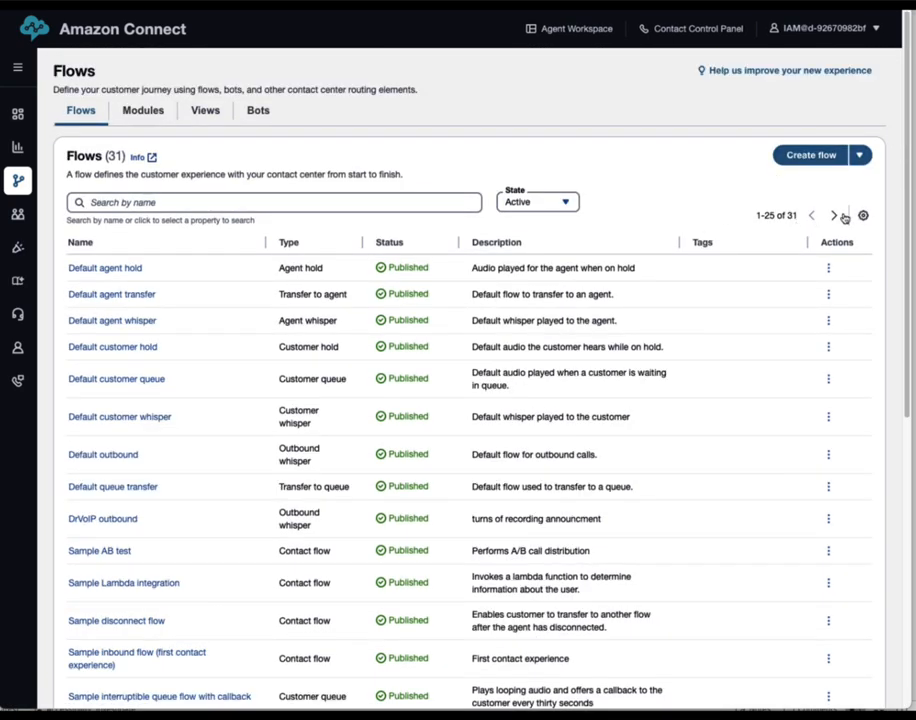
left_click(835, 216)
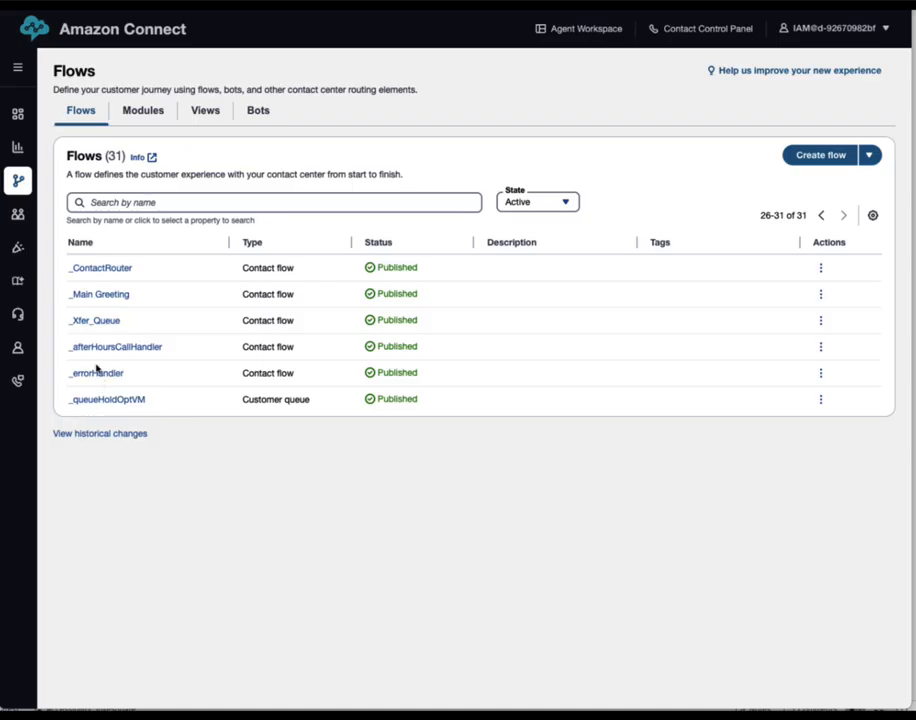
left_click(90, 322)
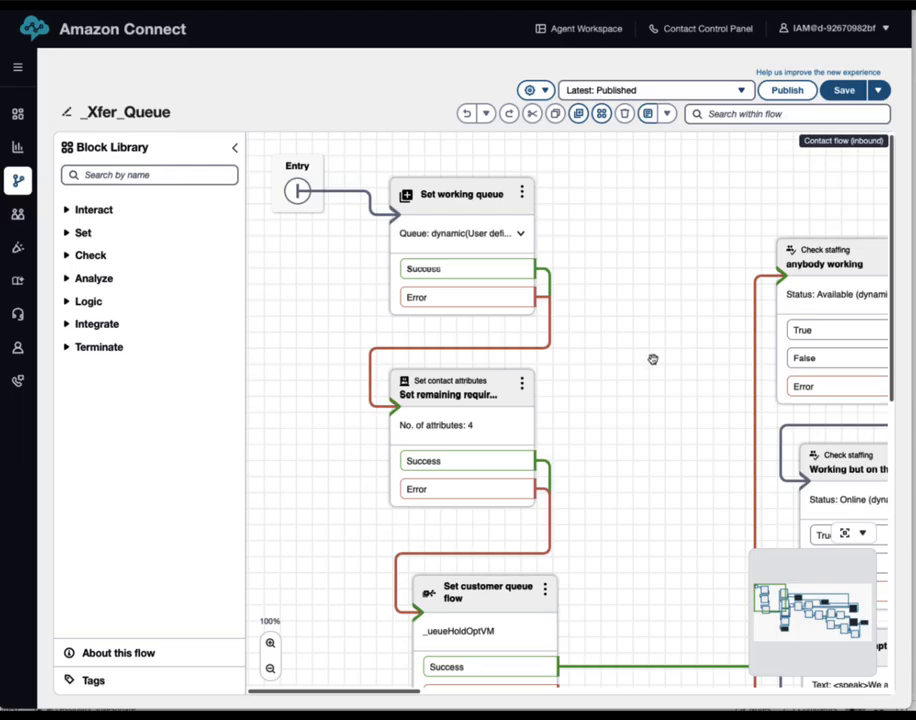
Select _queueHoldOptVM manually in the Set customer queue flow block and save
left_click_drag(653, 361, 558, 376)
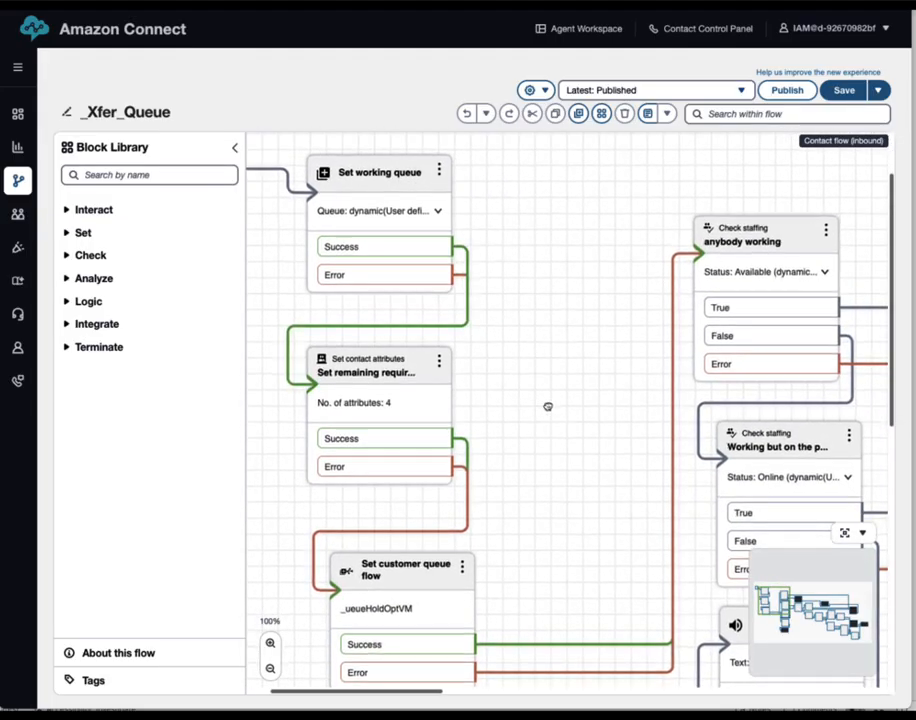
left_click_drag(546, 405, 535, 306)
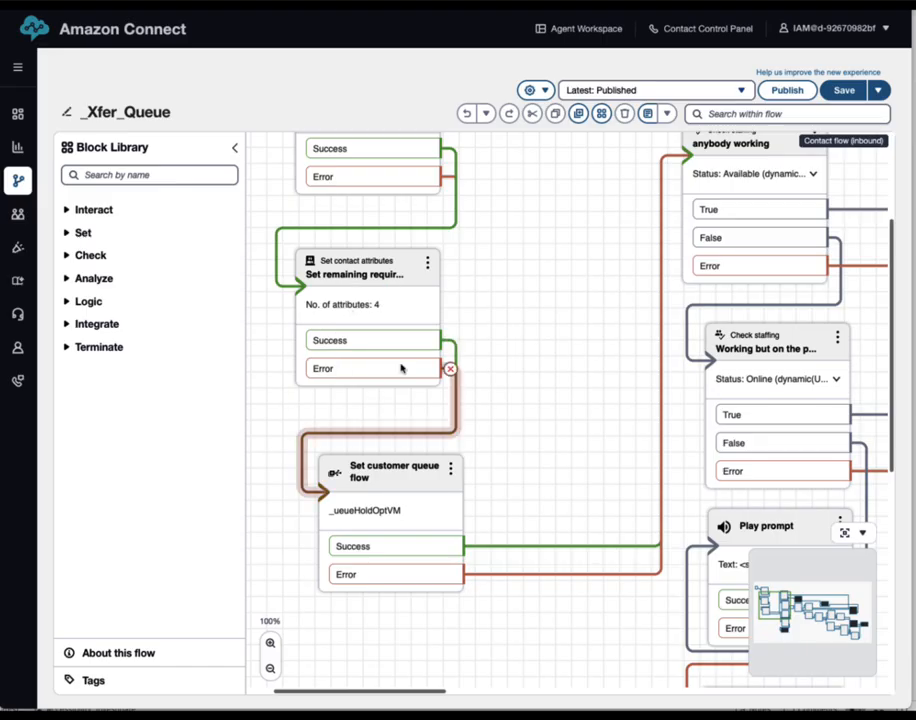
left_click_drag(584, 419, 518, 368)
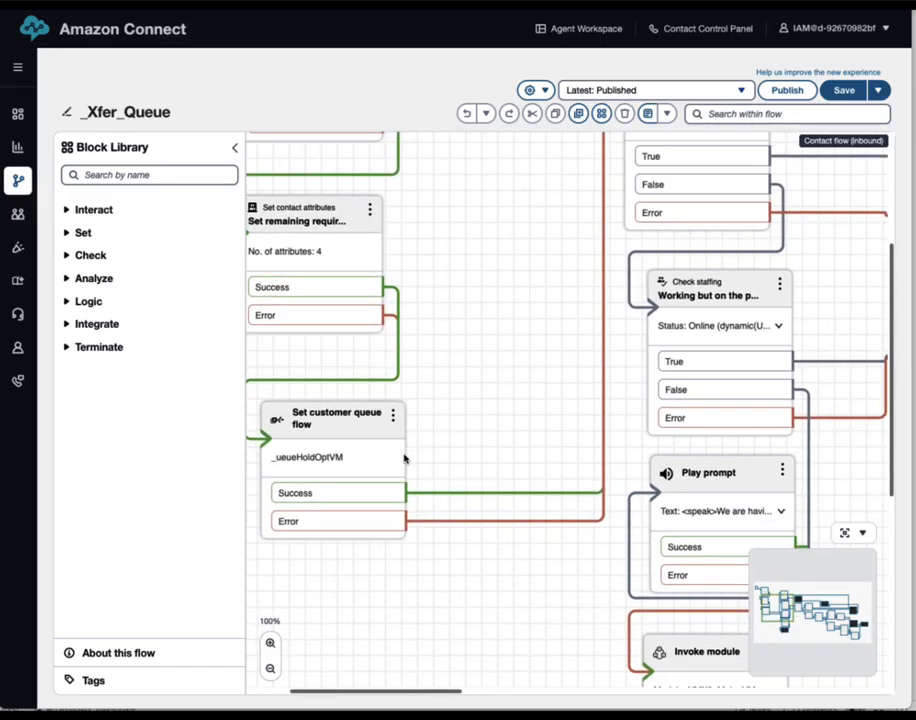
left_click(350, 427)
left_click(771, 372)
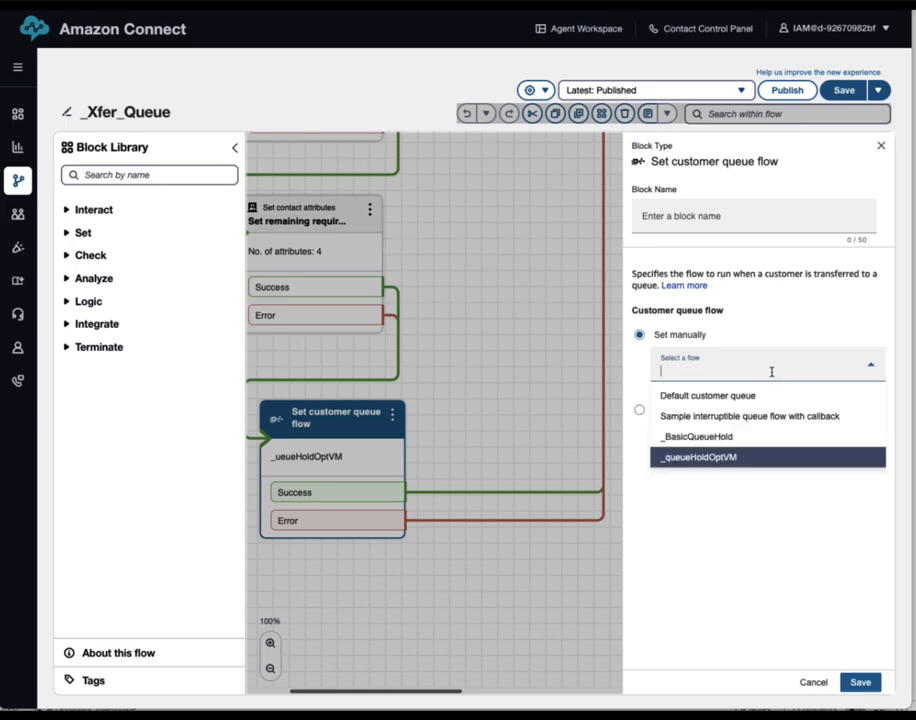
left_click(683, 458)
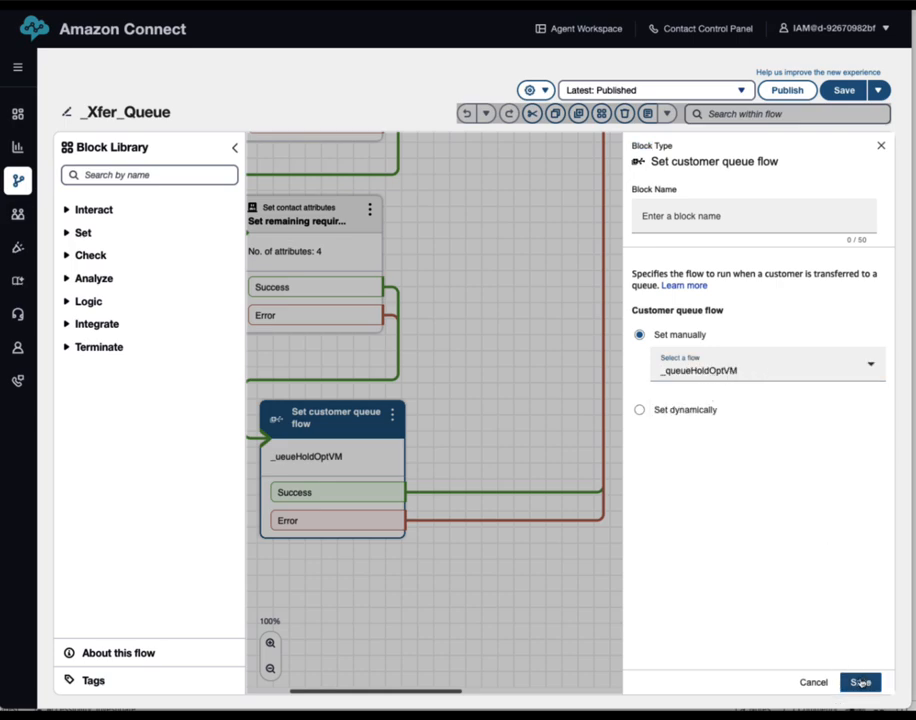
left_click(860, 682)
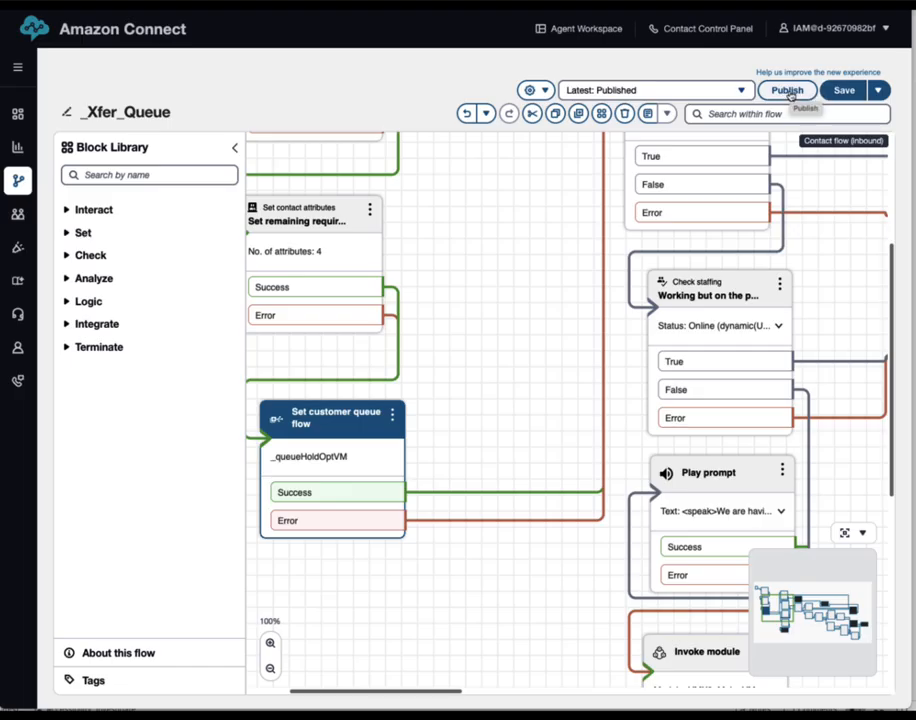
left_click_drag(442, 282, 562, 438)
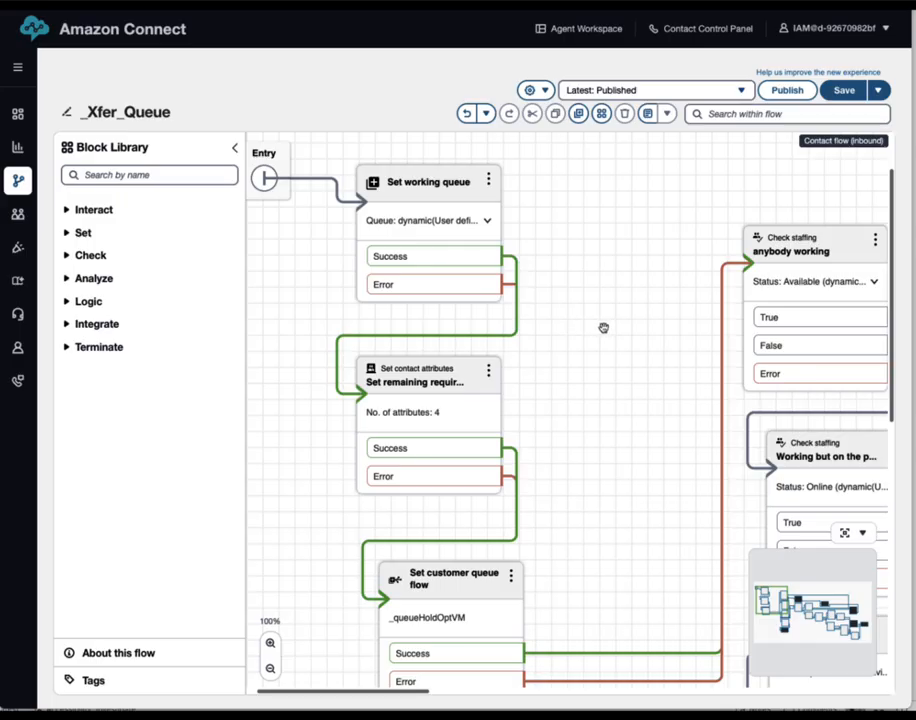